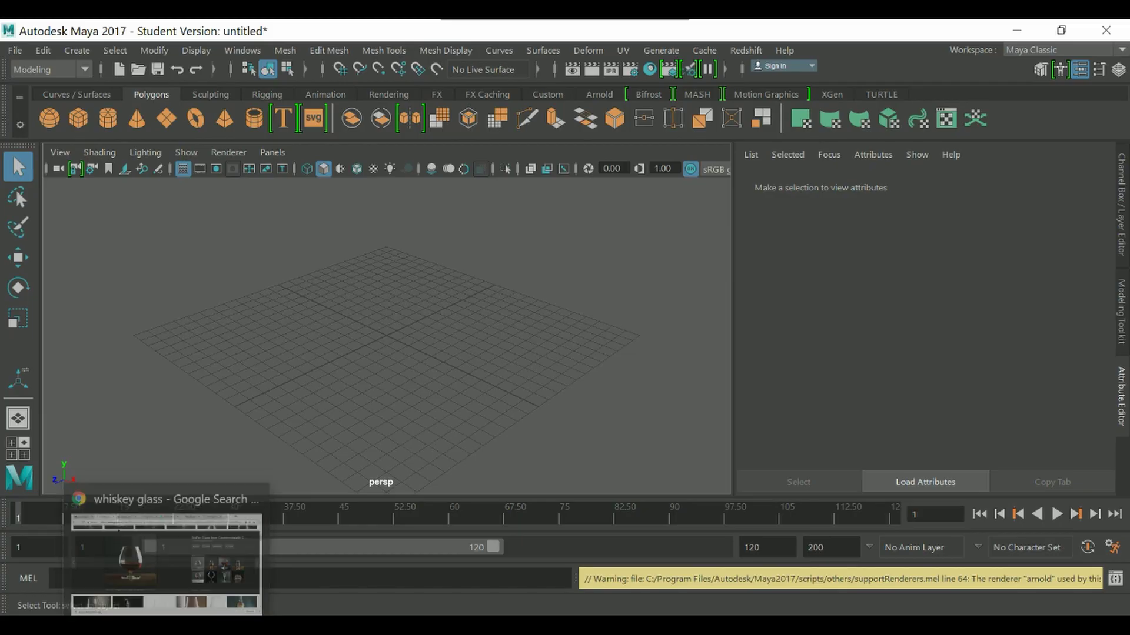
Step: Switch to Chrome and examine the snifter glass photo in the whiskey glass image results as the modeling reference
key("alt+Tab")
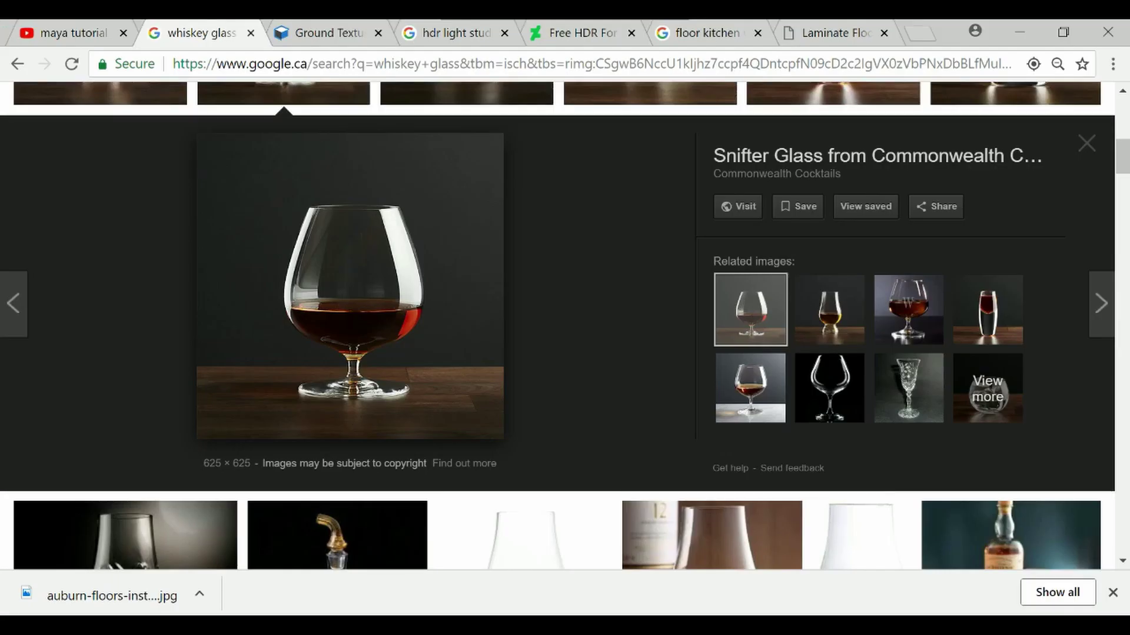
scroll(565, 323, "up", 2)
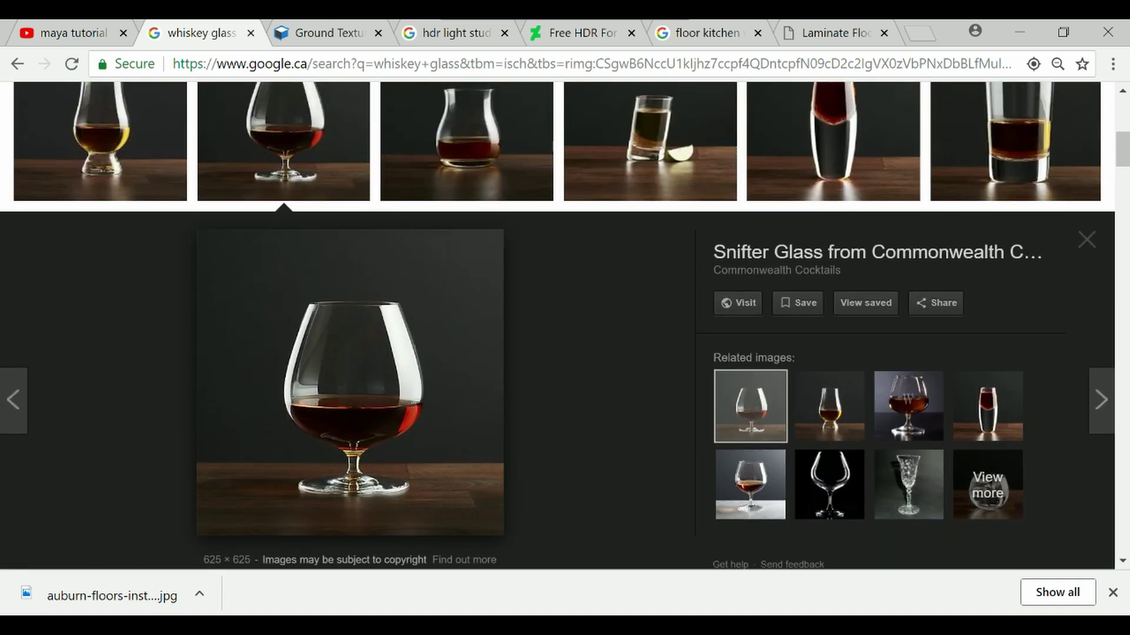
scroll(565, 327, "down", 3)
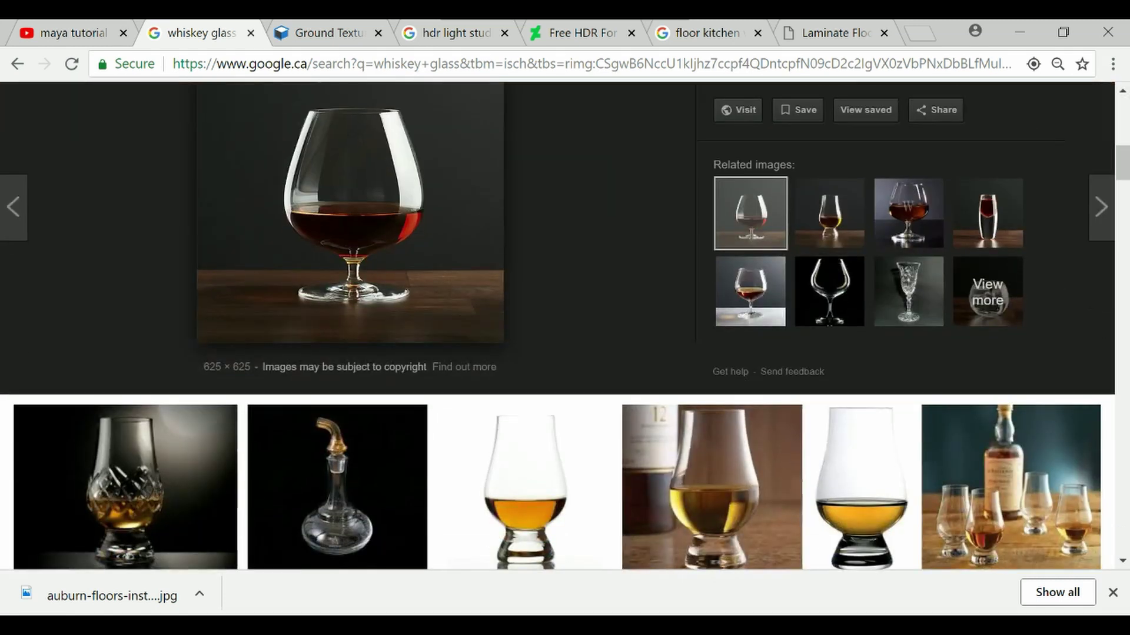
scroll(565, 326, "down", 1)
scroll(565, 326, "up", 4)
scroll(565, 327, "down", 3)
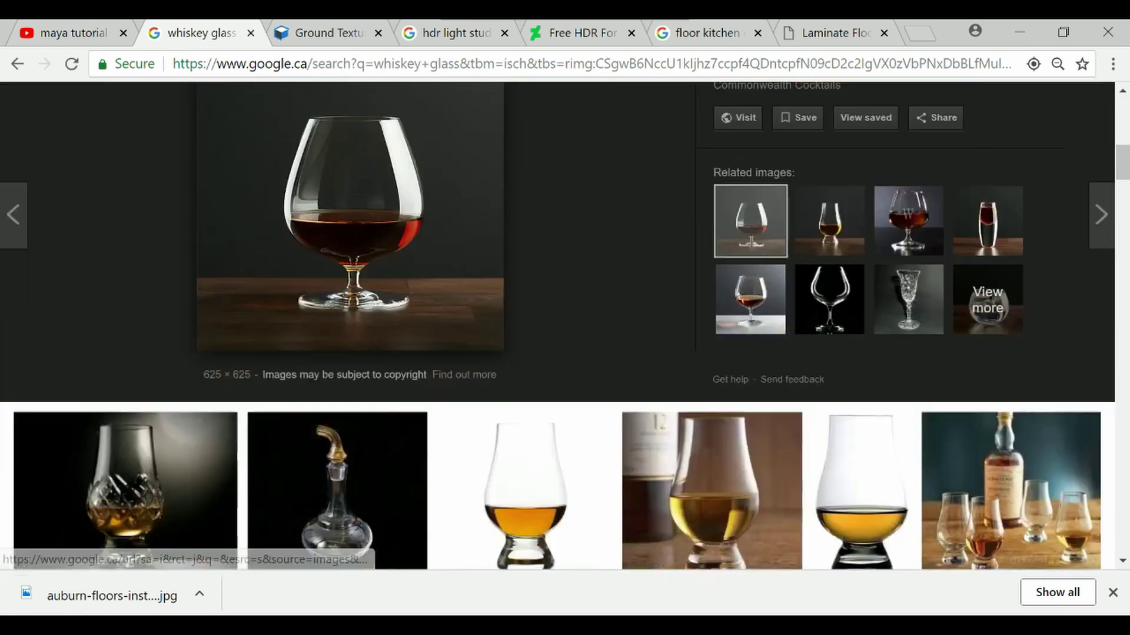
scroll(565, 324, "up", 10)
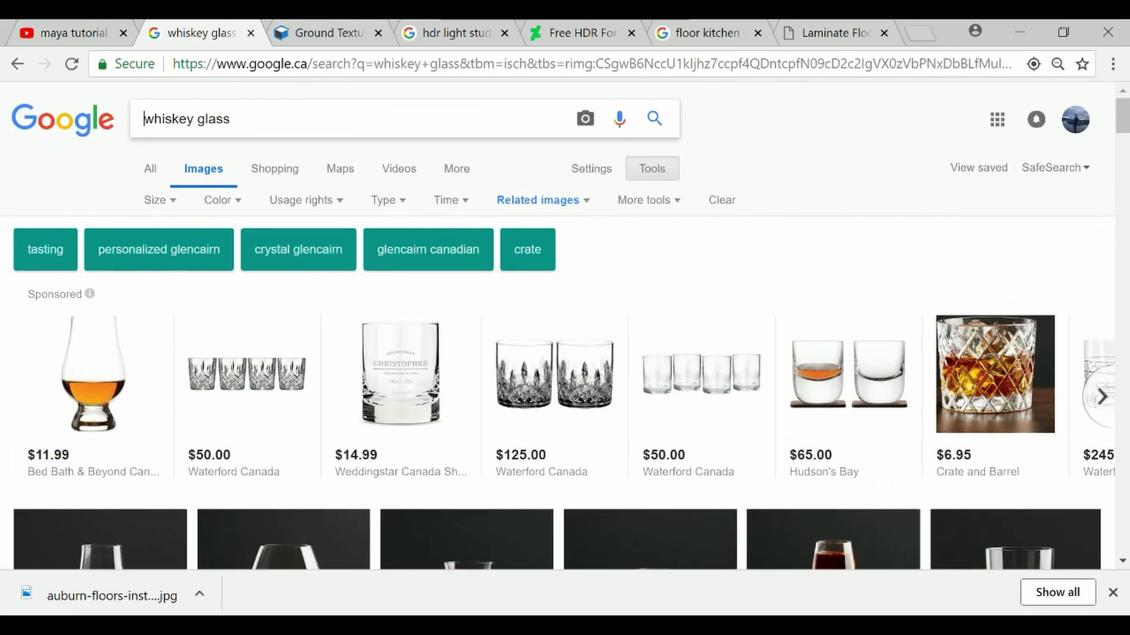
scroll(282, 400, "down", 3)
left_click(282, 400)
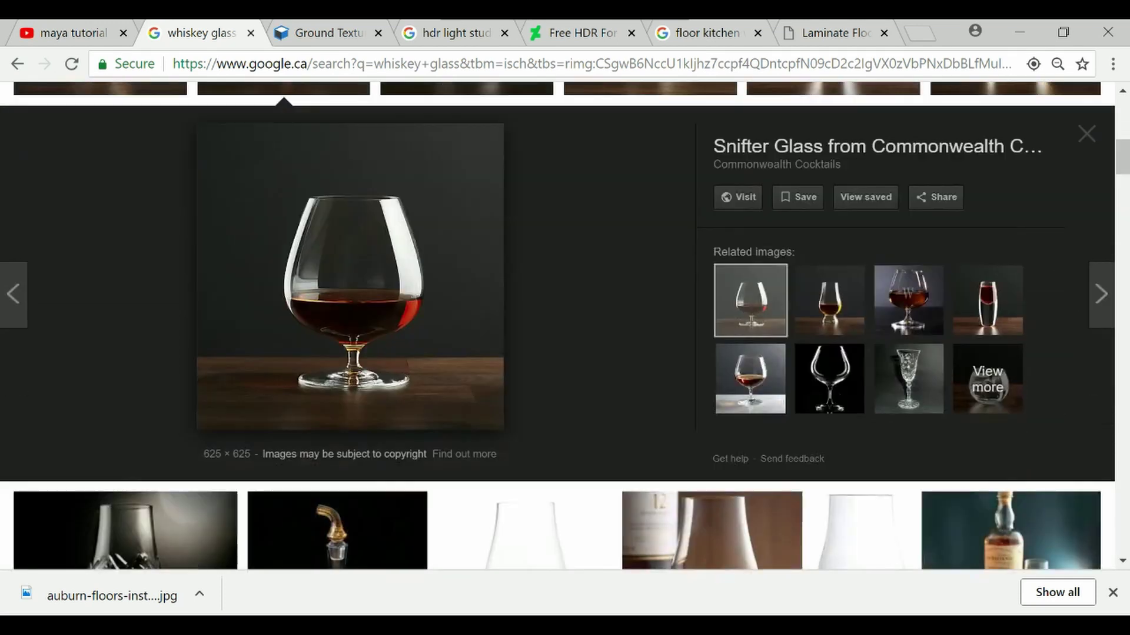
right_click(389, 327)
key("Escape")
Step: Switch back to Maya and import gran-brandy-snifter.jpg from the Whiskey folder as an image plane in the front view
left_click(456, 624)
left_click(562, 553)
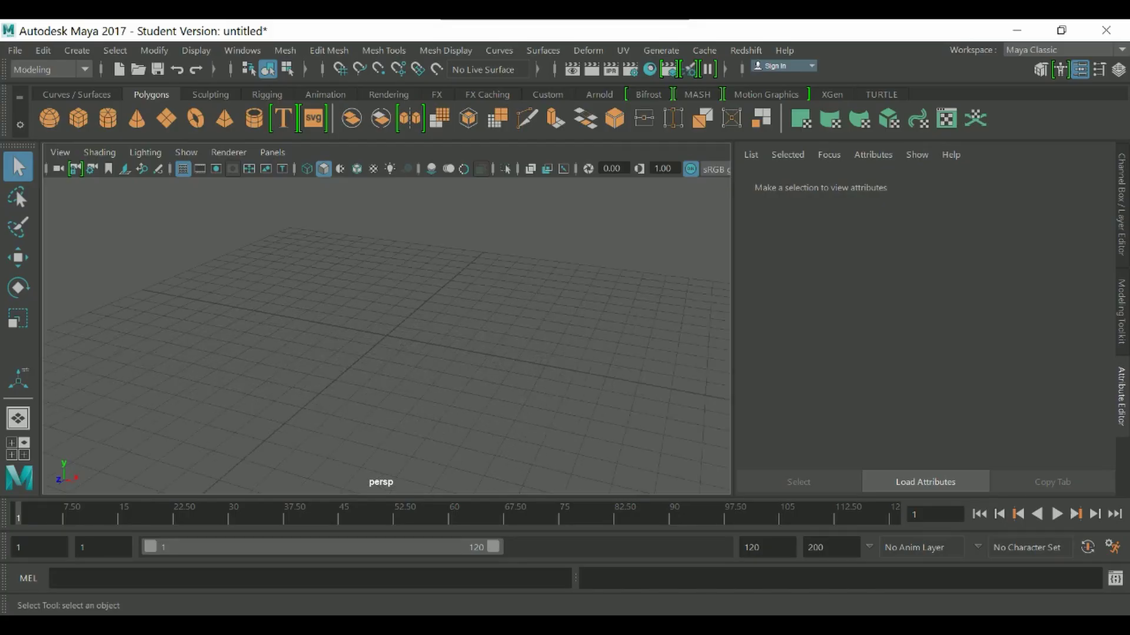
key("space")
key("space")
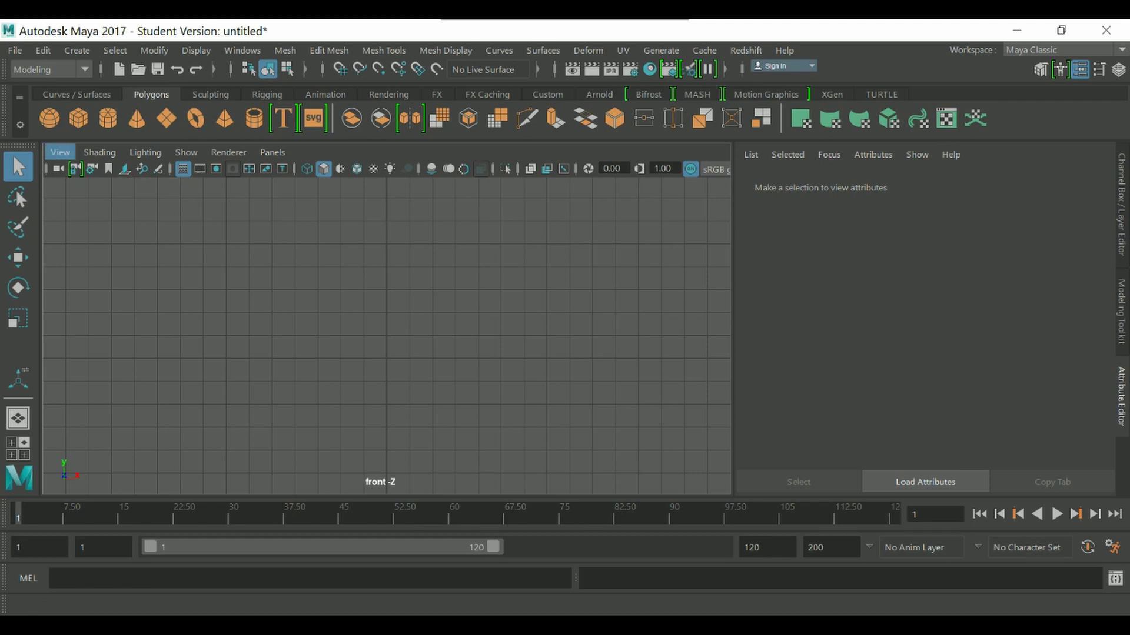
left_click(60, 152)
mouse_move(118, 520)
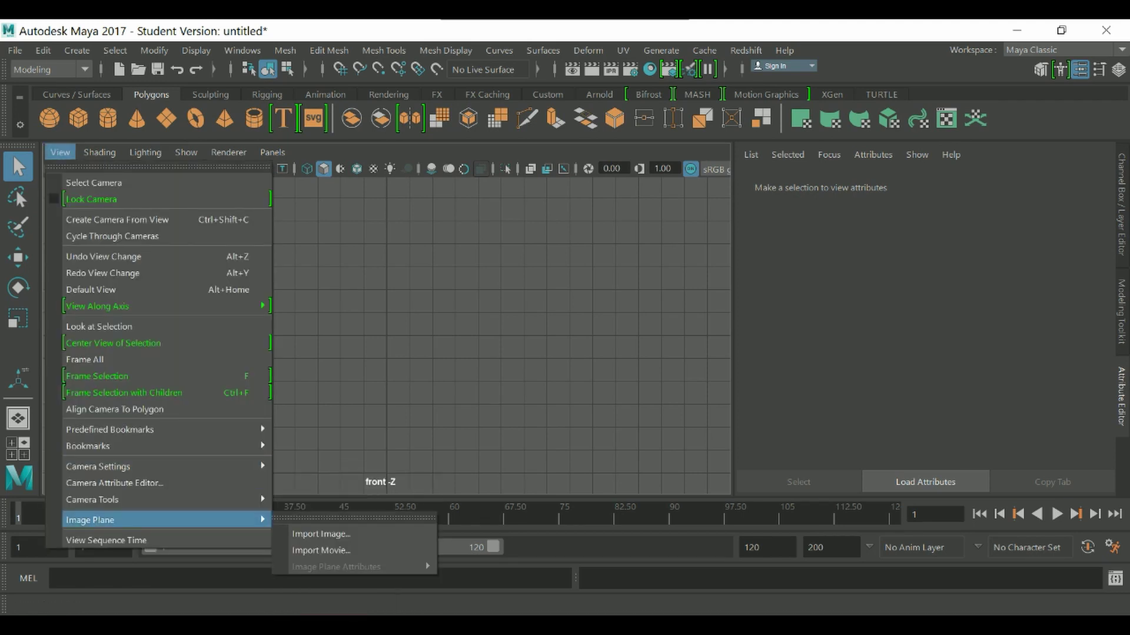
left_click(321, 534)
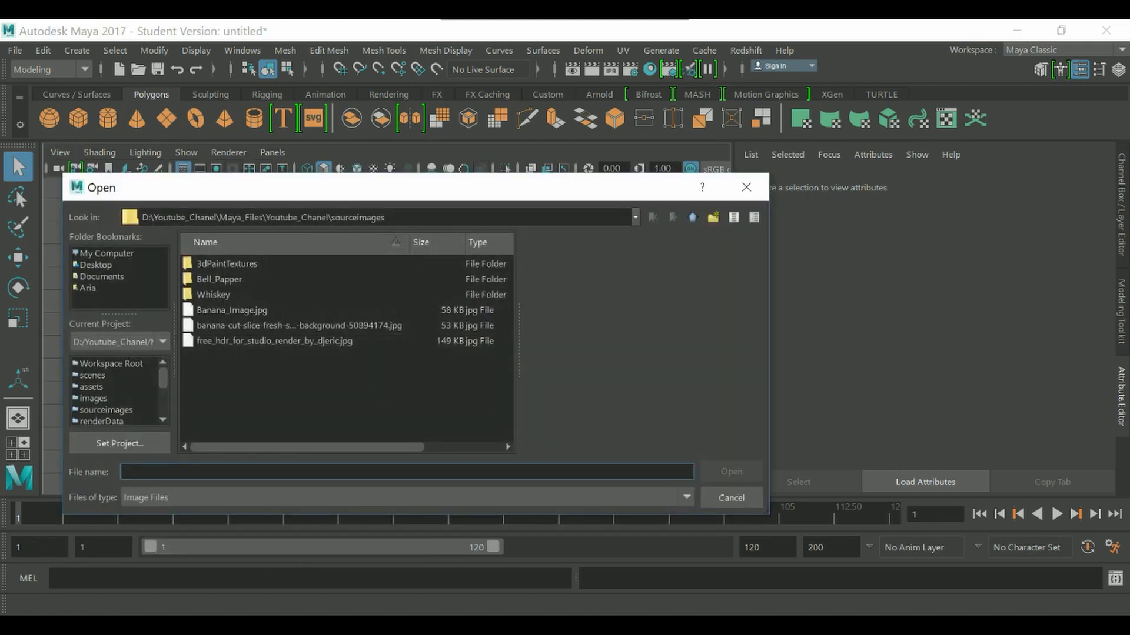
double_click(213, 294)
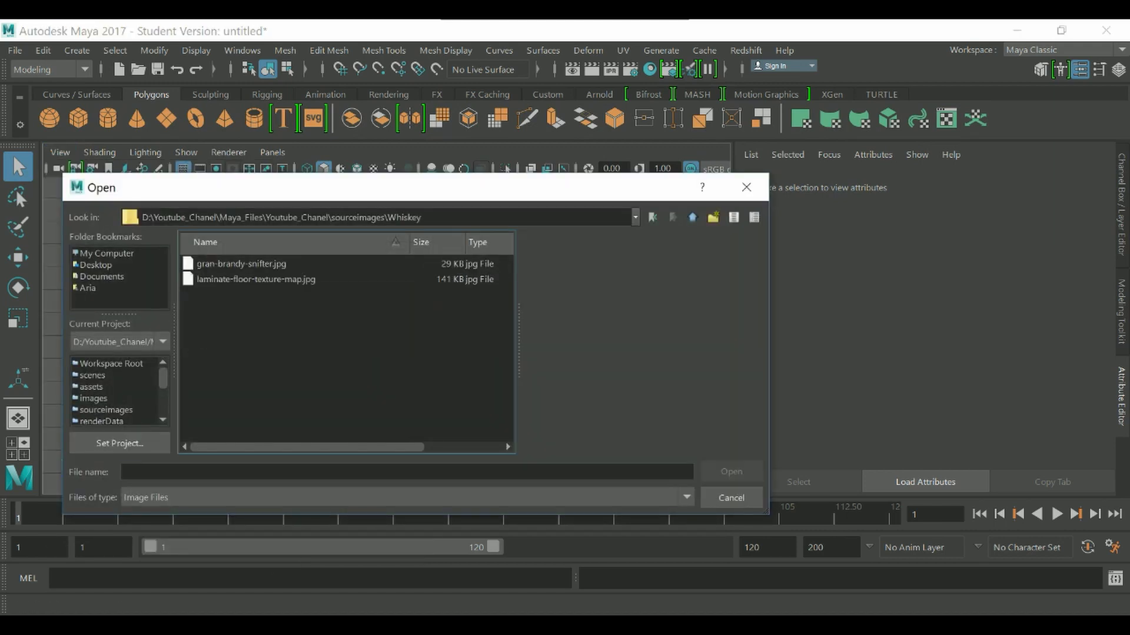
left_click(241, 263)
left_click(732, 472)
Step: Scale up the reference image plane uniformly in the perspective view
key("space")
left_click_drag(431, 323, 433, 279)
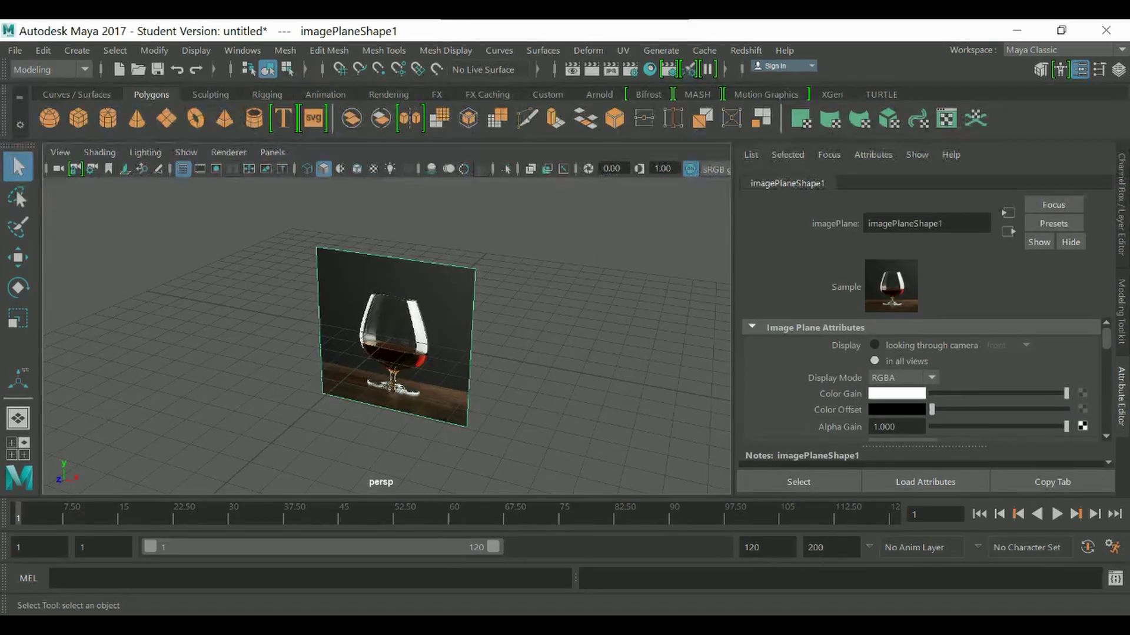
left_click_drag(353, 335, 459, 344, "alt")
key("r")
left_click_drag(388, 335, 291, 327)
key("w")
Step: Raise the image plane until the base of the pictured glass sits at grid level, and deselect it
middle_click_drag(365, 295, 353, 383, "alt")
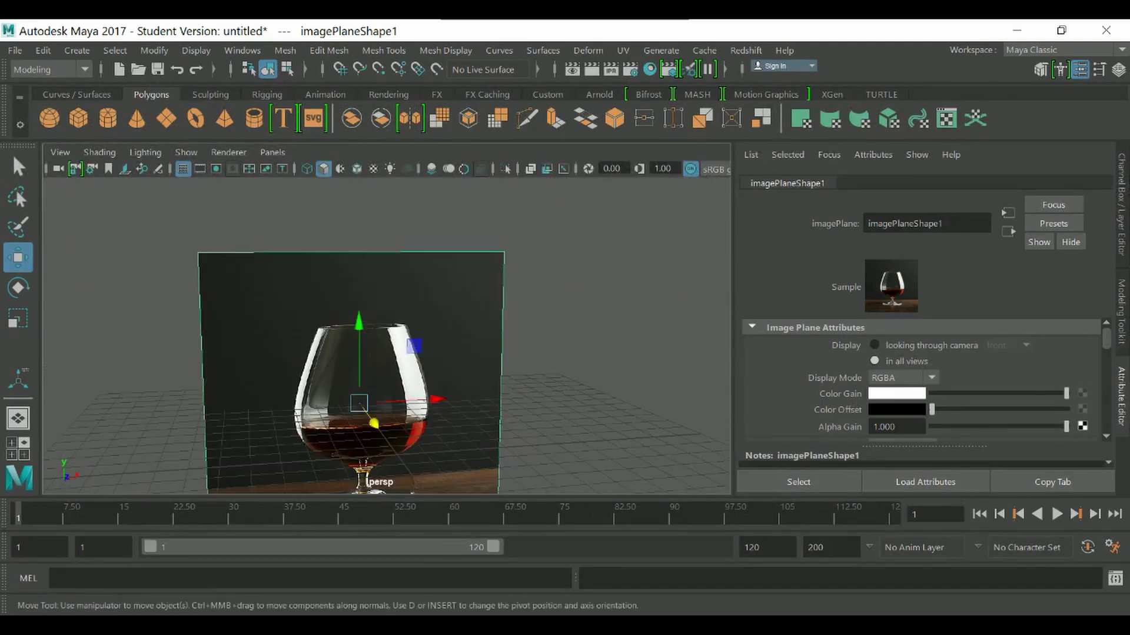
left_click_drag(359, 365, 359, 253)
scroll(358, 294, "down", 3)
middle_click_drag(377, 317, 378, 334, "alt")
key("q")
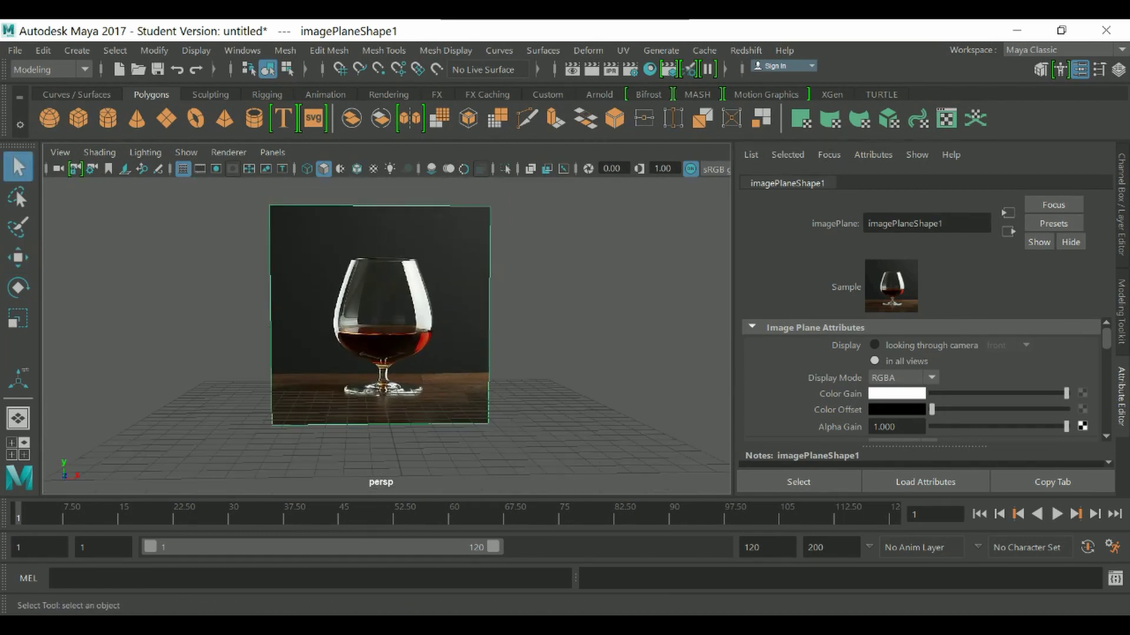
left_click_drag(483, 400, 541, 406, "alt")
scroll(387, 335, "down", 4)
left_click(518, 306)
left_click_drag(500, 306, 573, 356, "alt")
scroll(387, 335, "up", 2)
scroll(387, 335, "up", 3)
left_click_drag(471, 330, 430, 321, "alt")
Step: Trace the glass's right-half profile with the EP Curve tool from the foot's centre, up the outside, over the rim and down the inside
left_click(76, 94)
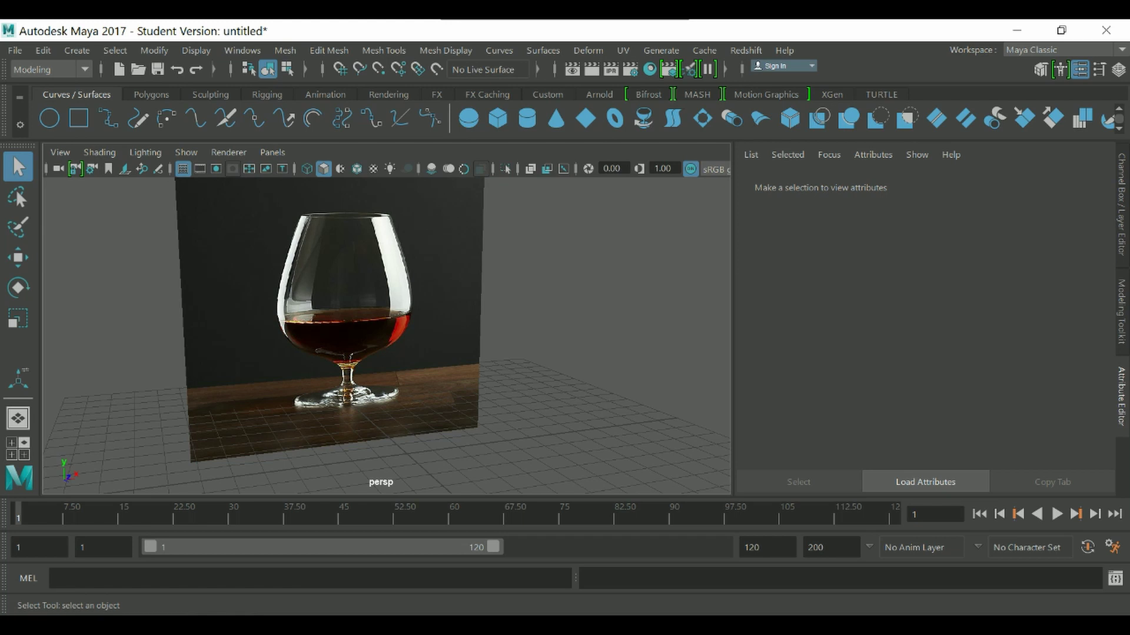
left_click(137, 119)
key("space")
left_click_drag(328, 347, 328, 388)
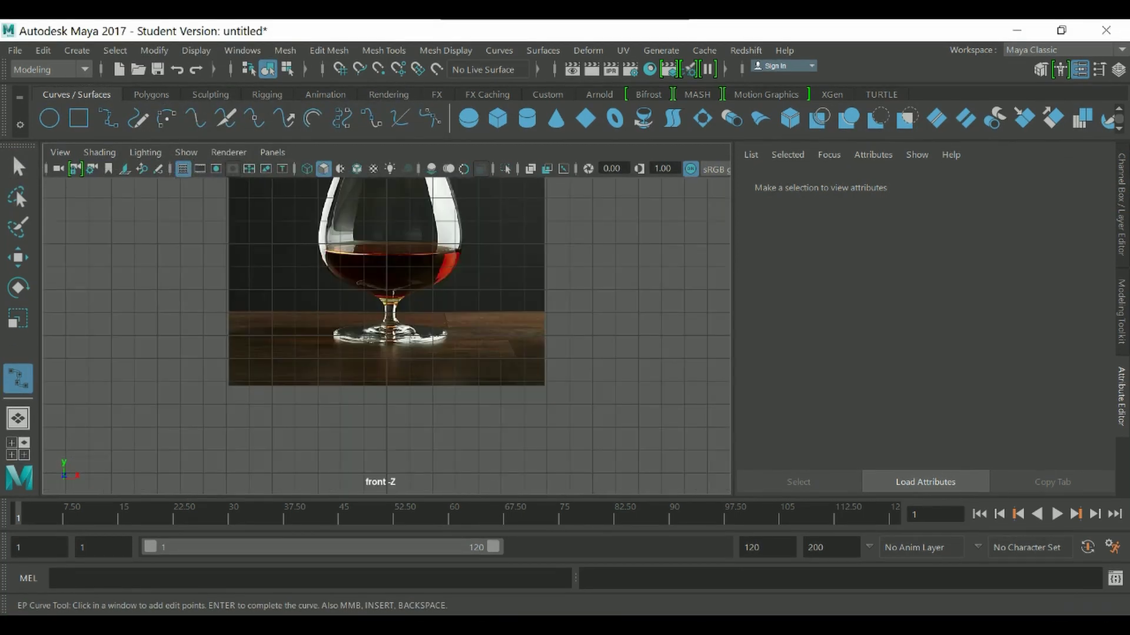
key("space")
left_click_drag(411, 335, 412, 380)
scroll(482, 340, "up", 5)
key("space")
left_click_drag(483, 340, 561, 266)
middle_click_drag(561, 266, 526, 310, "alt")
left_click(352, 372)
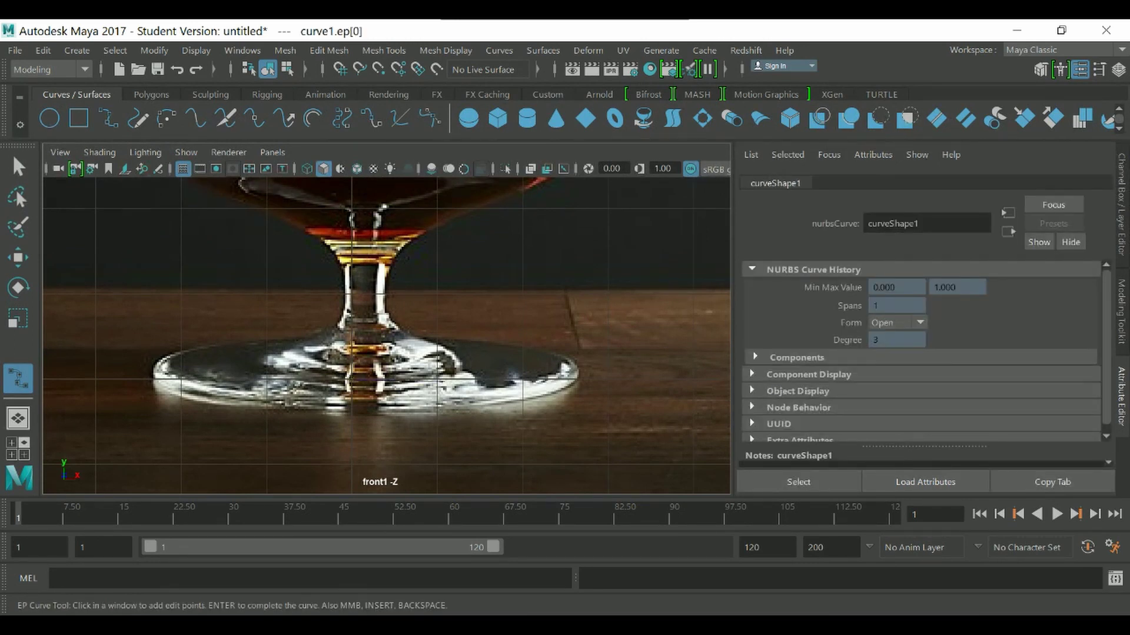
left_click(506, 383)
left_click(580, 380)
left_click(583, 374)
left_click(586, 368)
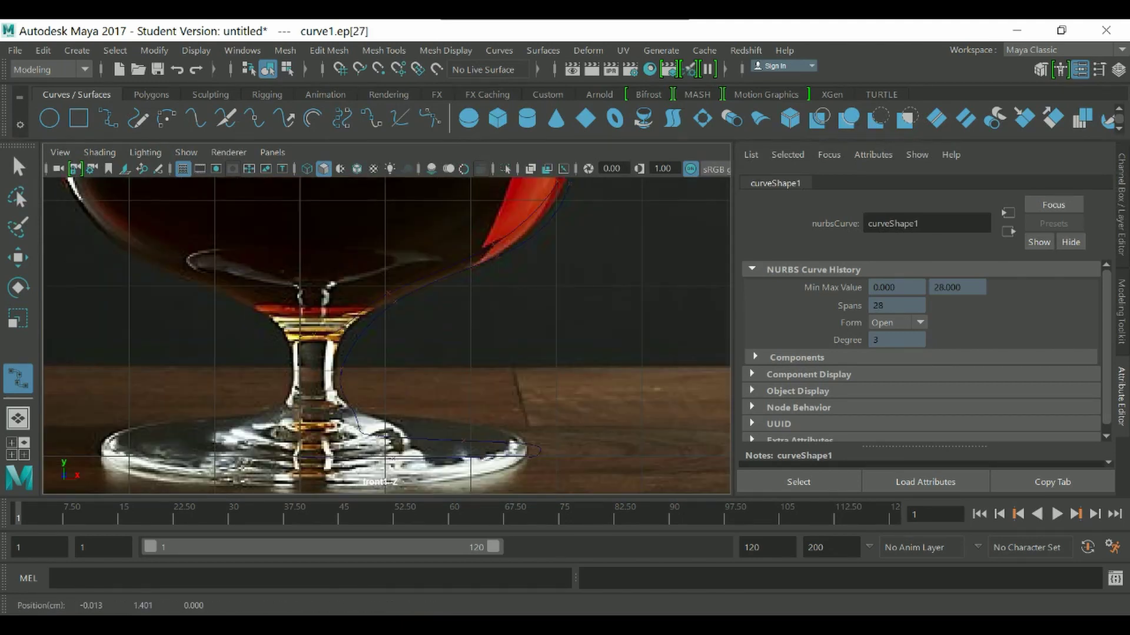
left_click(567, 182)
key("Return")
scroll(387, 335, "down", 6)
middle_click_drag(386, 336, 414, 412, "alt")
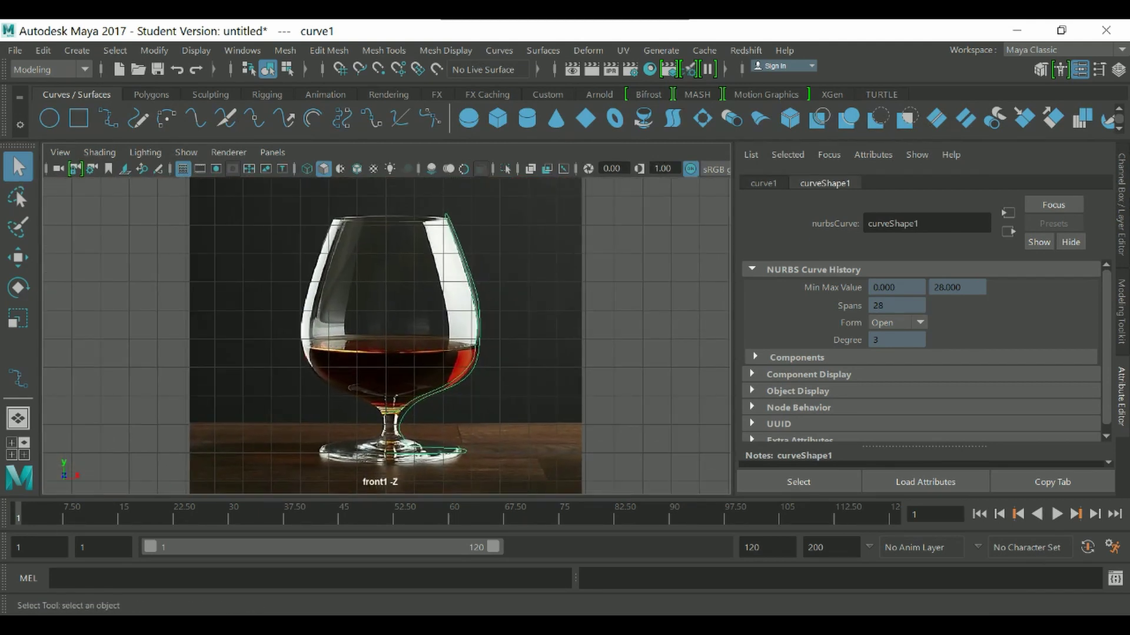
Step: Isolate the profile curve and adjust its control vertices around the inner end and the outer bowl wall
key("ctrl+1")
scroll(387, 336, "up", 4)
middle_click_drag(387, 406, 385, 266, "alt")
scroll(386, 335, "up", 3)
scroll(456, 382, "up", 5)
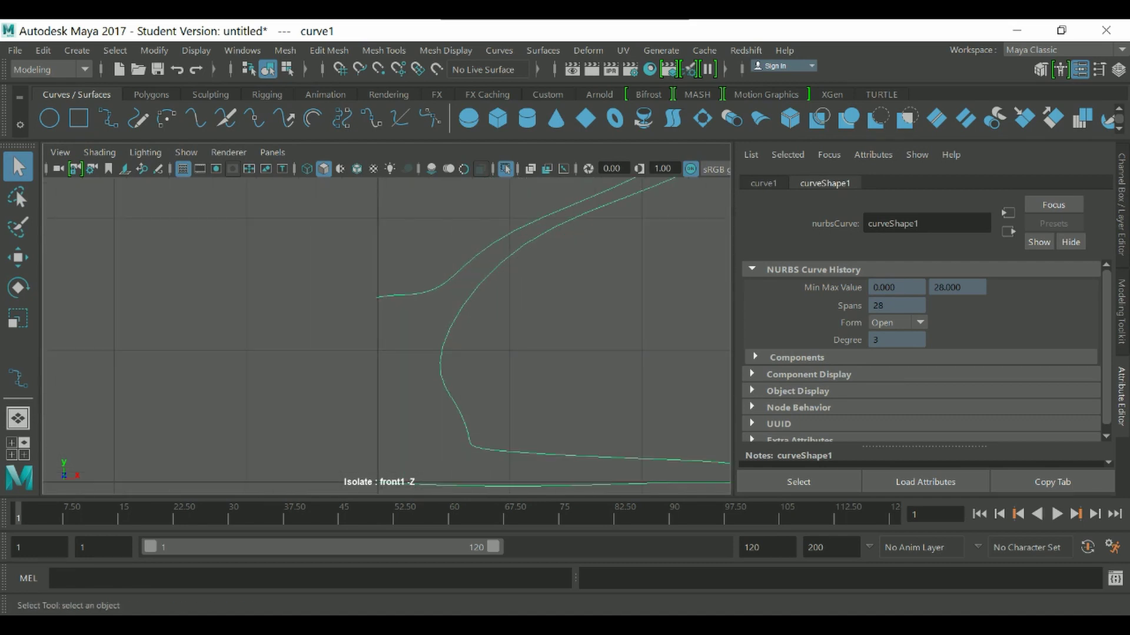
key("F8")
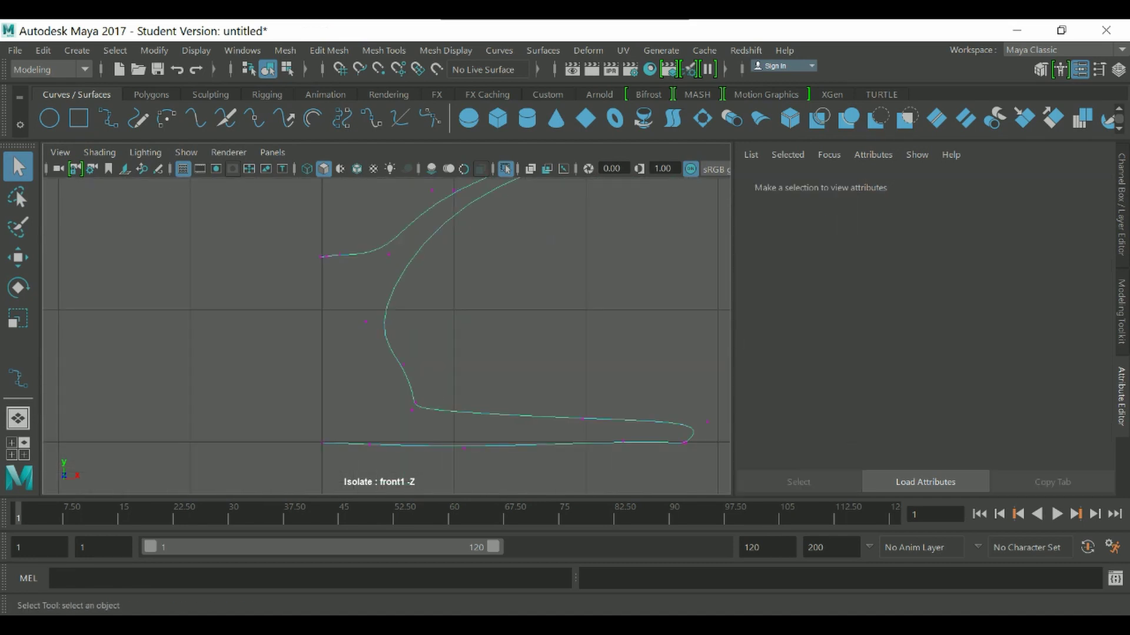
left_click_drag(331, 225, 350, 275)
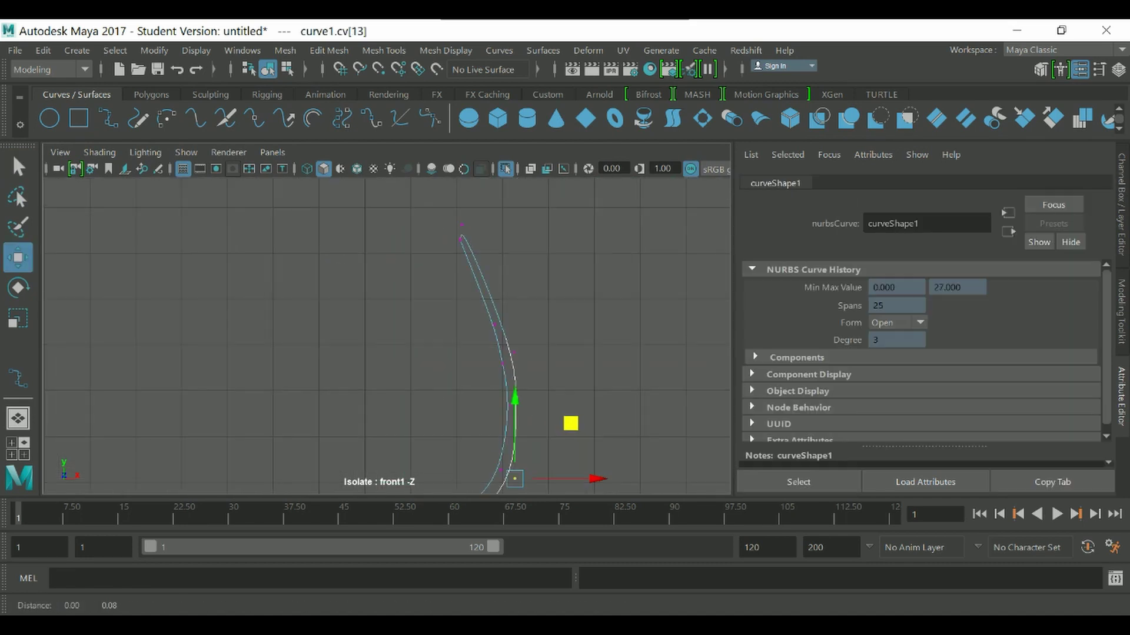
middle_click_drag(386, 321, 386, 349, "alt")
scroll(387, 335, "up", 1)
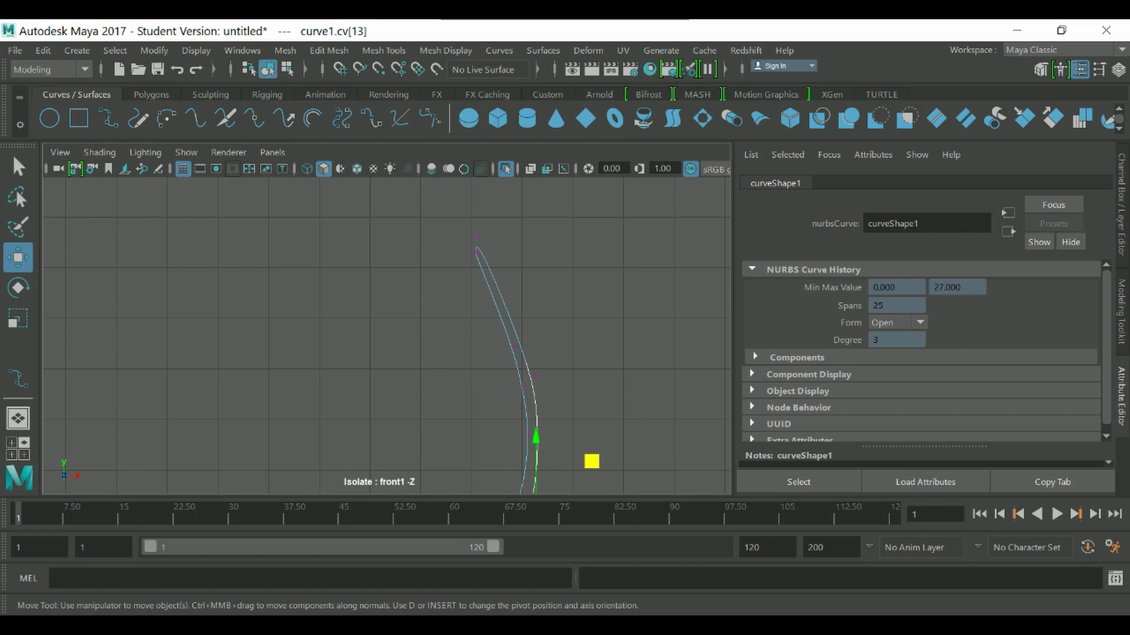
Step: Move further control vertices along the bowl wall and inner bottom to smooth the profile, and return to object mode
left_click_drag(562, 357, 531, 376)
middle_click_drag(531, 377, 534, 204, "alt")
left_click_drag(548, 313, 534, 345)
left_click_drag(517, 385, 471, 409)
left_click_drag(551, 335, 549, 332)
left_click_drag(437, 369, 388, 412)
left_click_drag(476, 351, 477, 353)
scroll(478, 354, "down", 5)
middle_click_drag(478, 354, 478, 363, "alt")
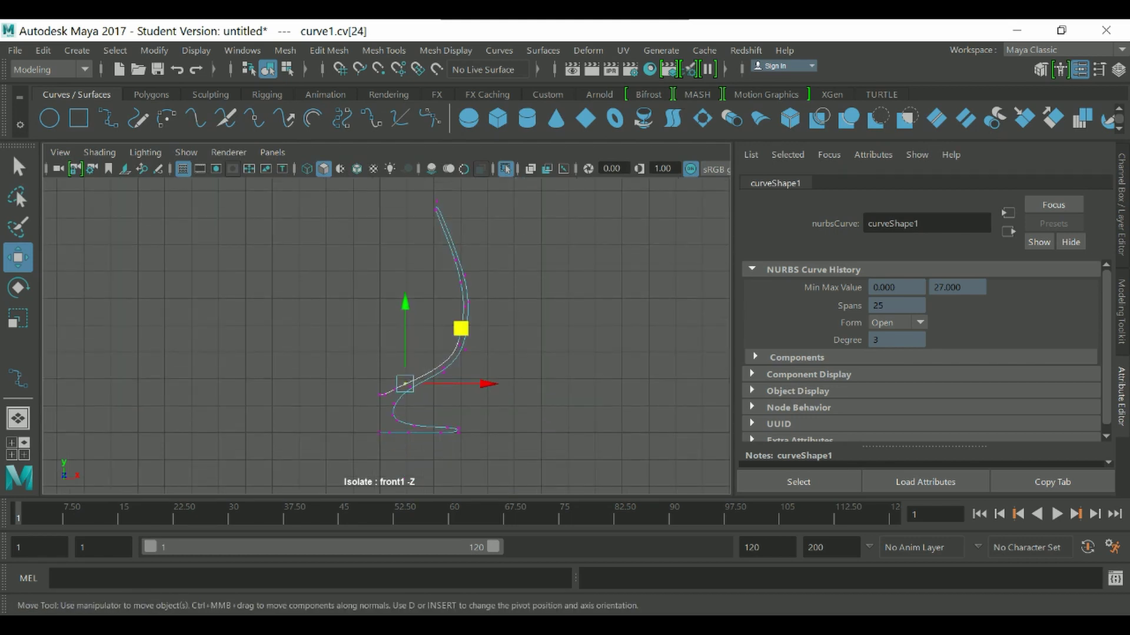
key("F8")
Step: Select the profile curve in the perspective view and delete its construction history
key("space")
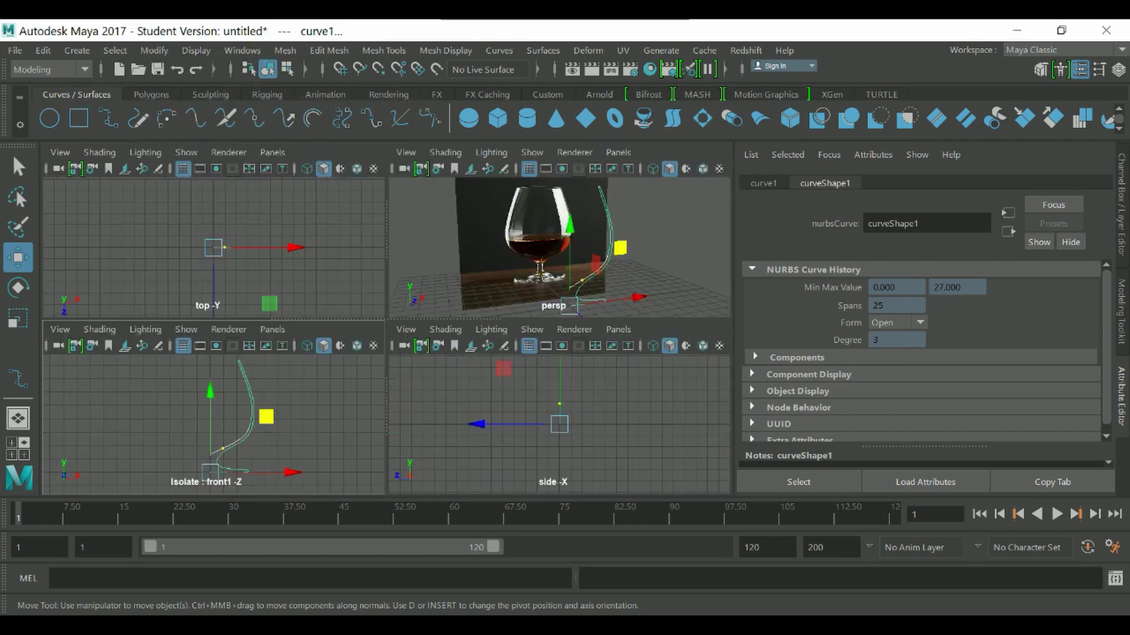
key("space")
left_click_drag(412, 329, 471, 339, "alt")
middle_click_drag(419, 410, 414, 353, "alt")
scroll(413, 353, "up", 4)
key("q")
left_click(529, 282)
left_click_drag(470, 329, 506, 356, "alt")
left_click(498, 265)
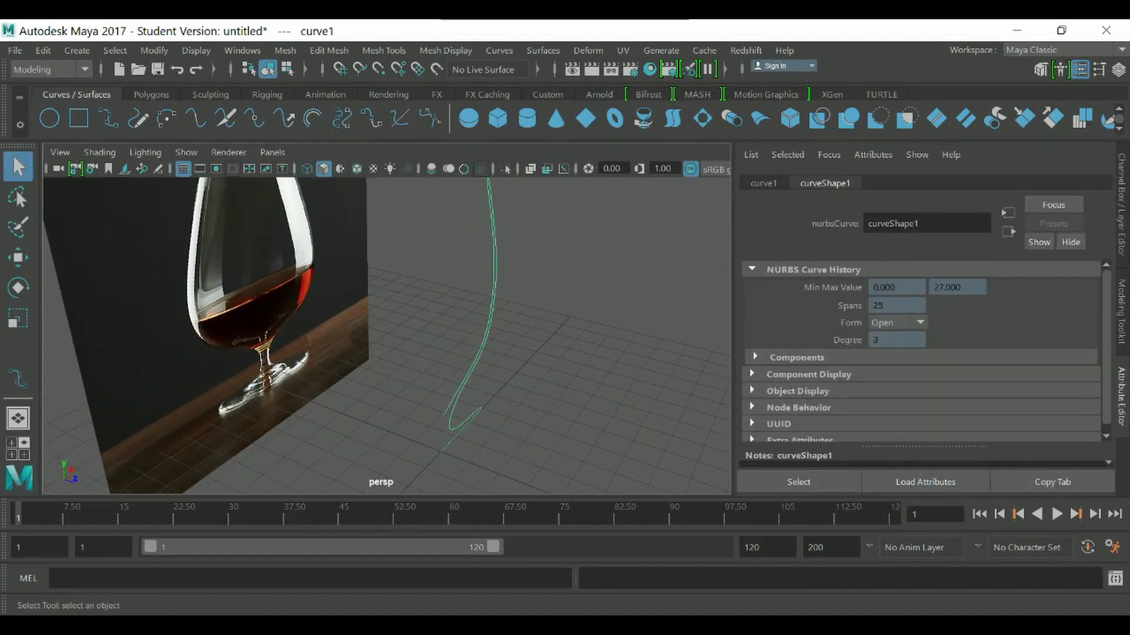
scroll(387, 335, "down", 2)
left_click(43, 50)
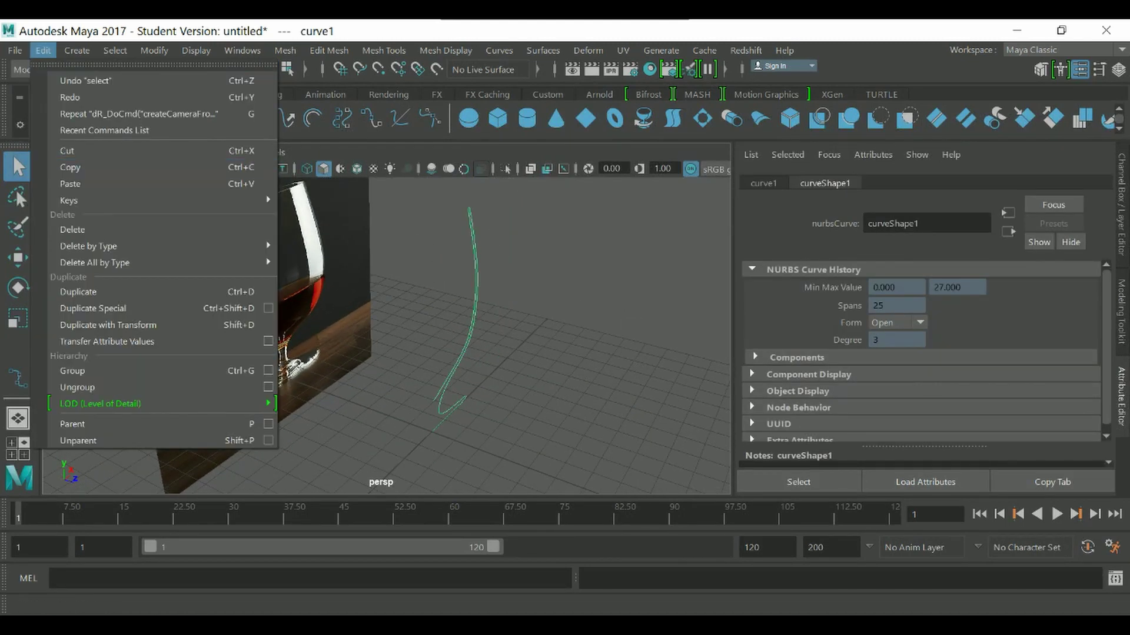
mouse_move(147, 246)
left_click(359, 259)
Step: Try revolving the profile curve into a polygon glass with the current settings, inspect it and delete the resulting surface
left_click_drag(530, 330, 559, 306, "alt")
left_click(529, 294)
left_click(484, 300)
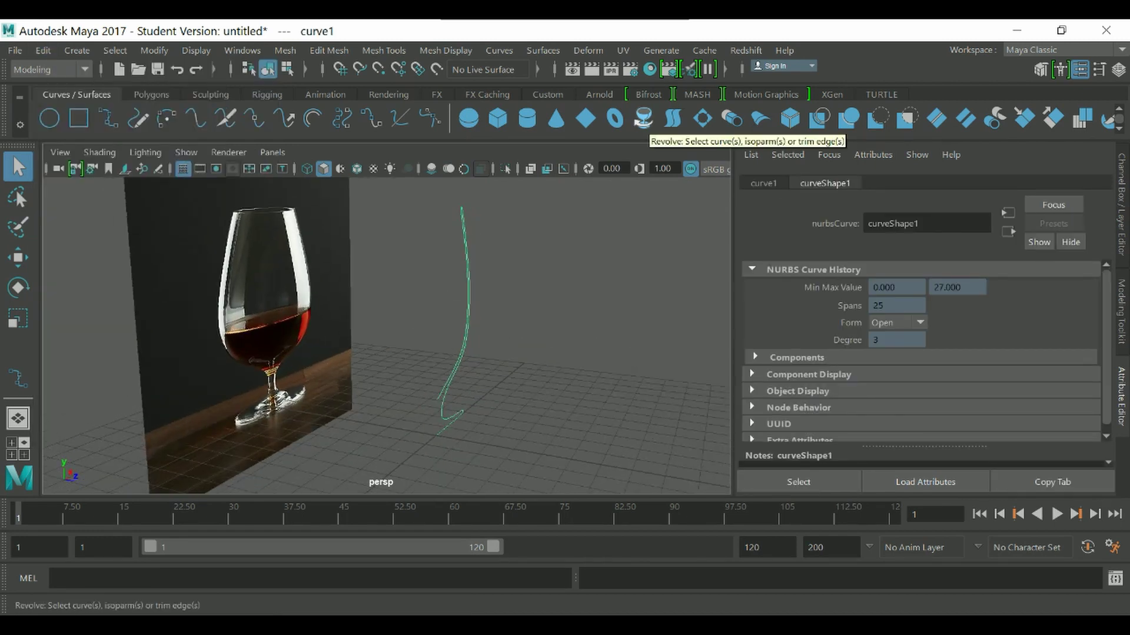
left_click(644, 120)
left_click_drag(530, 306, 553, 324, "alt")
mouse_move(473, 214)
left_mouse_down("alt")
mouse_move(501, 150)
mouse_move(530, 197)
mouse_move(489, 218)
left_mouse_up("alt")
scroll(488, 217, "up", 4)
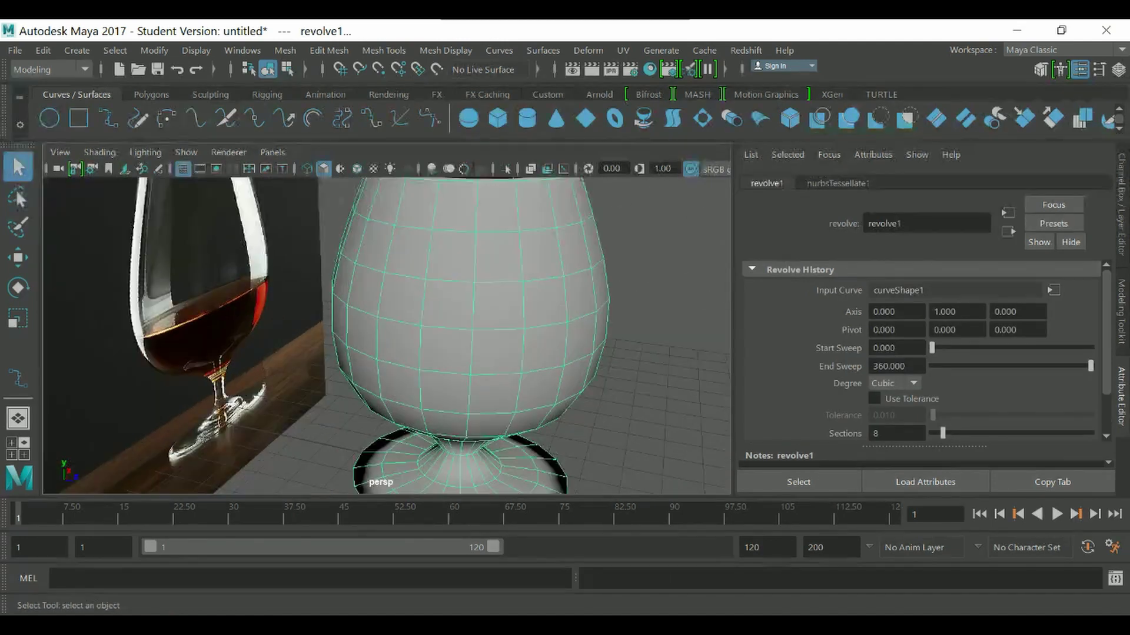
middle_click_drag(459, 353, 388, 248, "alt")
left_click_drag(388, 247, 318, 230, "alt")
middle_click_drag(317, 229, 306, 303, "alt")
scroll(336, 294, "down", 3)
left_click_drag(306, 303, 403, 385, "alt")
scroll(364, 353, "up", 2)
key("Delete")
Step: Revolve the profile curve as polygon quads with a tessellation count of 1500 and turn on smooth preview for the mesh
left_click(446, 227)
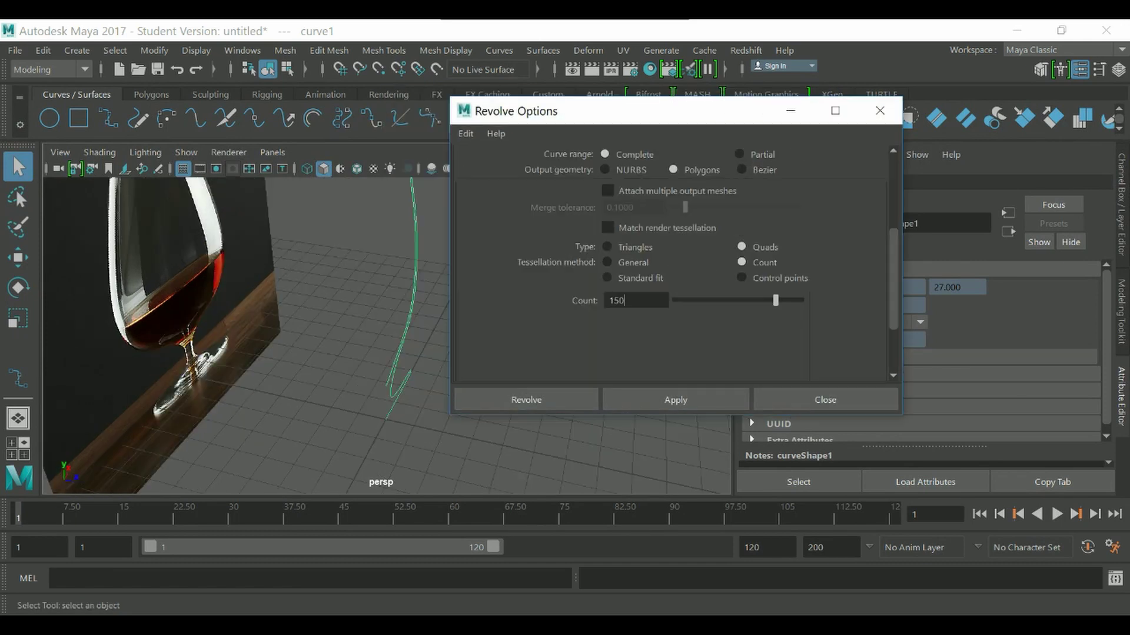
left_click(675, 399)
left_click_drag(376, 329, 291, 291, "alt")
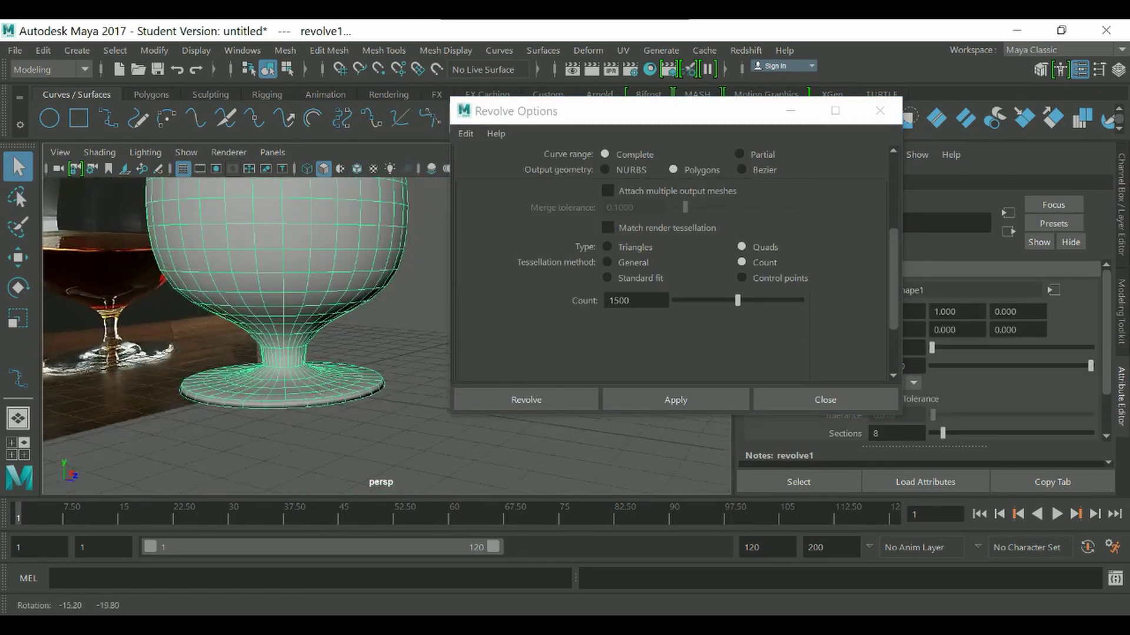
middle_click_drag(292, 291, 282, 377, "alt")
key("3")
mouse_move(330, 317)
left_mouse_down("alt")
mouse_move(230, 309)
mouse_move(344, 311)
left_mouse_up("alt")
left_click(824, 400)
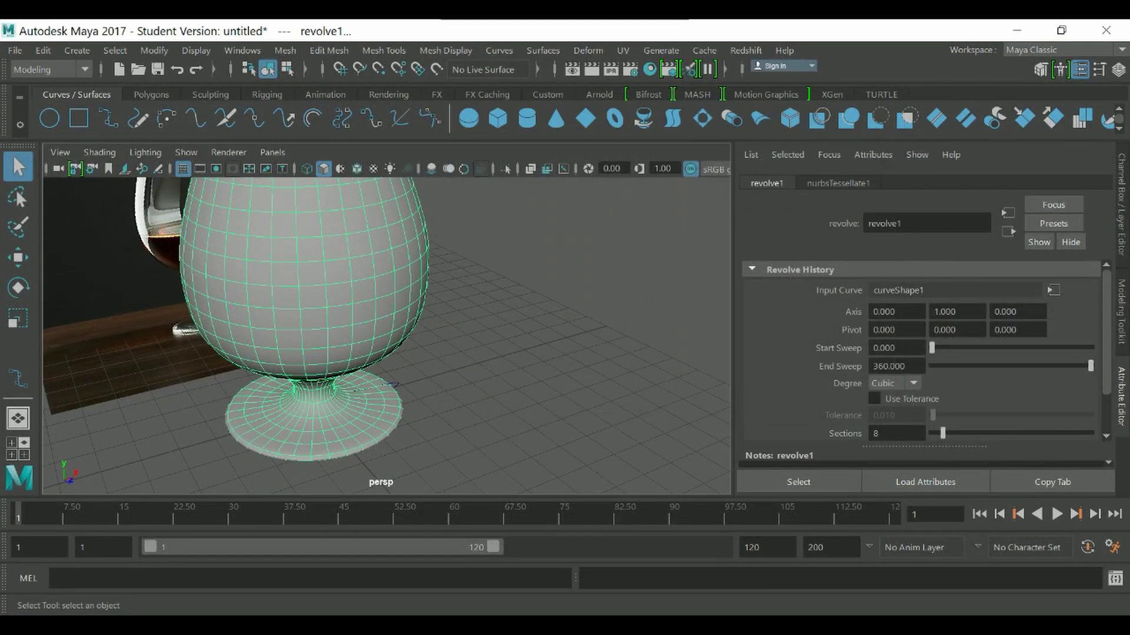
Step: Examine the revolved glass's bowl, rim and foot from several angles against the reference image
left_click_drag(377, 276, 400, 347, "alt")
middle_click_drag(400, 347, 394, 341, "alt")
left_click_drag(377, 276, 382, 347, "alt")
left_click_drag(546, 300, 572, 343)
left_click_drag(412, 347, 400, 282, "alt")
middle_click_drag(400, 283, 406, 300, "alt")
left_click(377, 312)
left_click_drag(389, 283, 364, 279, "alt")
scroll(386, 335, "down", 5)
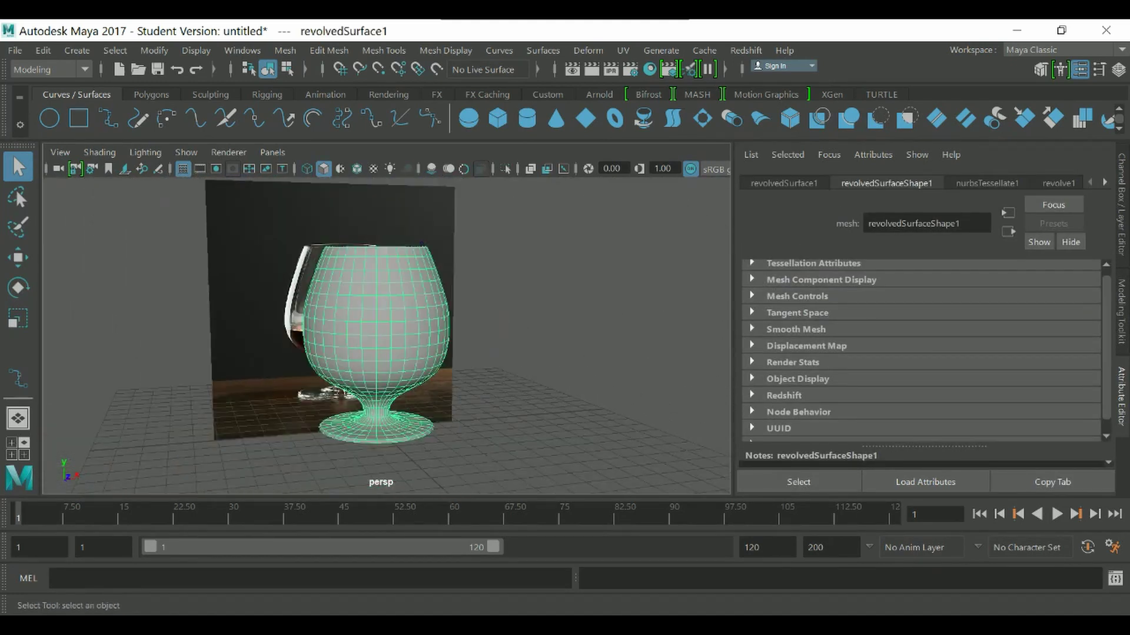
middle_click_drag(386, 335, 394, 294, "alt")
scroll(386, 335, "up", 4)
left_click_drag(386, 336, 527, 368, "alt")
Step: Select the profile curve and compare it with the reference glass from rim to foot in the wireframe front view
left_click(450, 365)
left_click_drag(450, 364, 433, 396, "alt")
key("space")
middle_click_drag(386, 206, 362, 494, "alt")
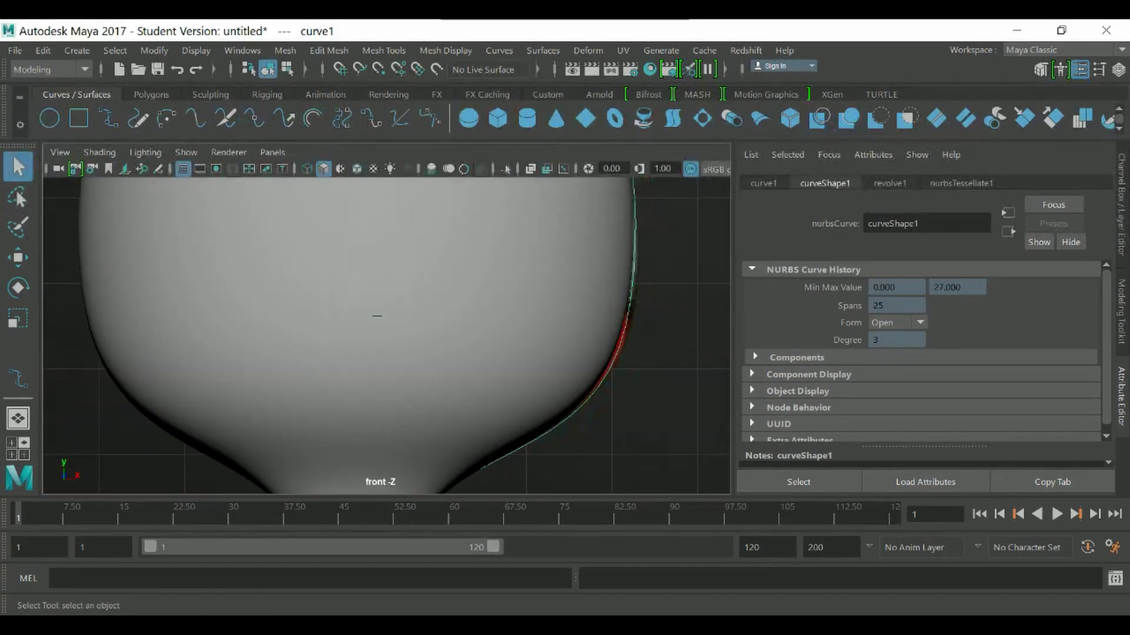
scroll(374, 335, "down", 6)
key("4")
scroll(375, 336, "up", 4)
middle_click_drag(374, 335, 397, 419, "alt")
scroll(412, 197, "up", 4)
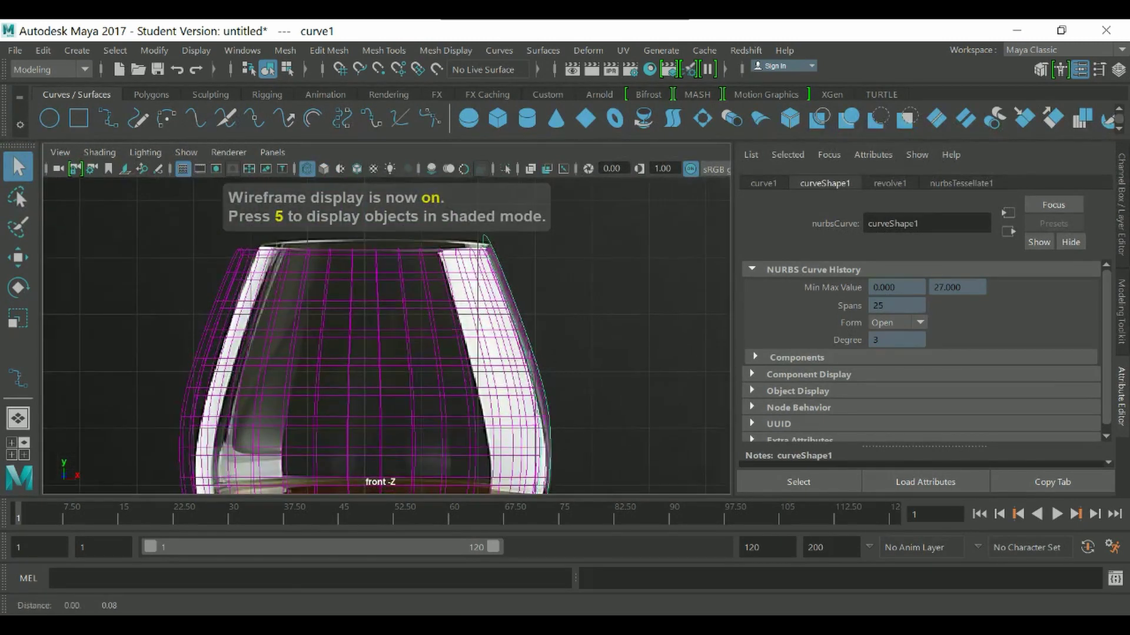
scroll(386, 335, "down", 8)
middle_click_drag(386, 400, 384, 221, "alt")
scroll(387, 335, "up", 6)
scroll(338, 200, "up", 3)
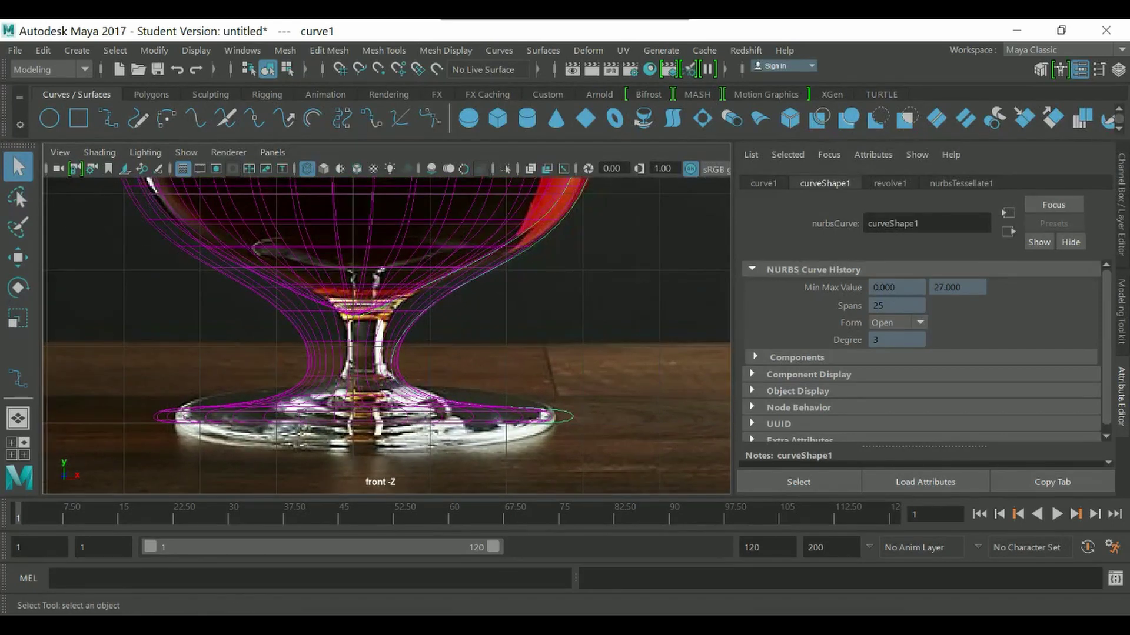
Step: Move the profile curve's stem control vertices inward to follow the narrow stem in the reference photo
key("ctrl+1")
key("F9")
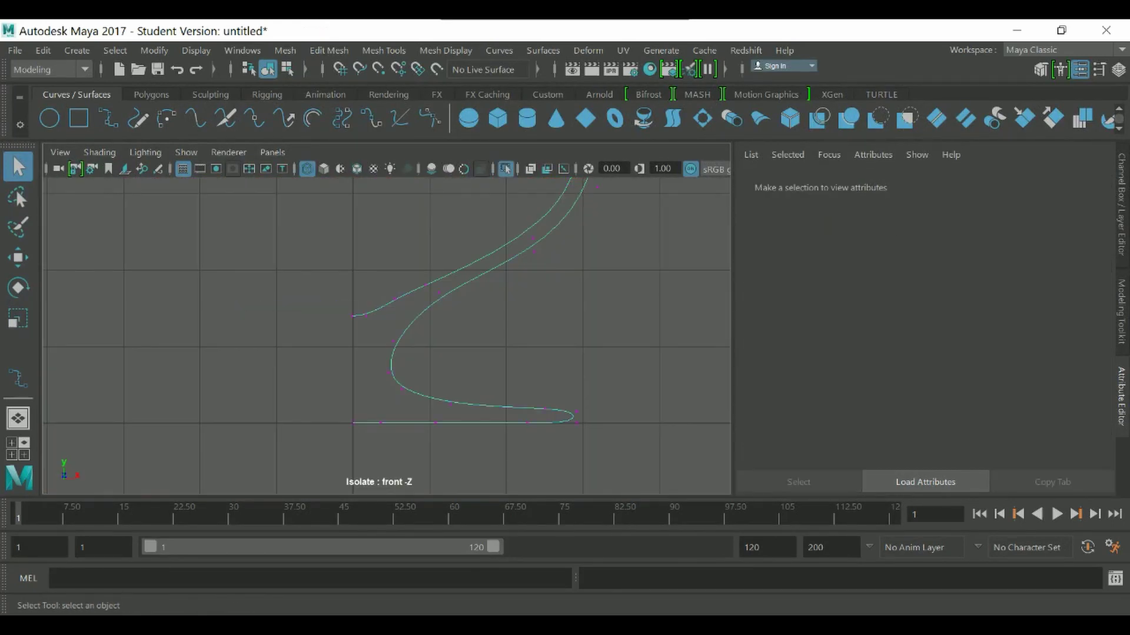
key("ctrl+1")
left_click_drag(411, 323, 383, 359)
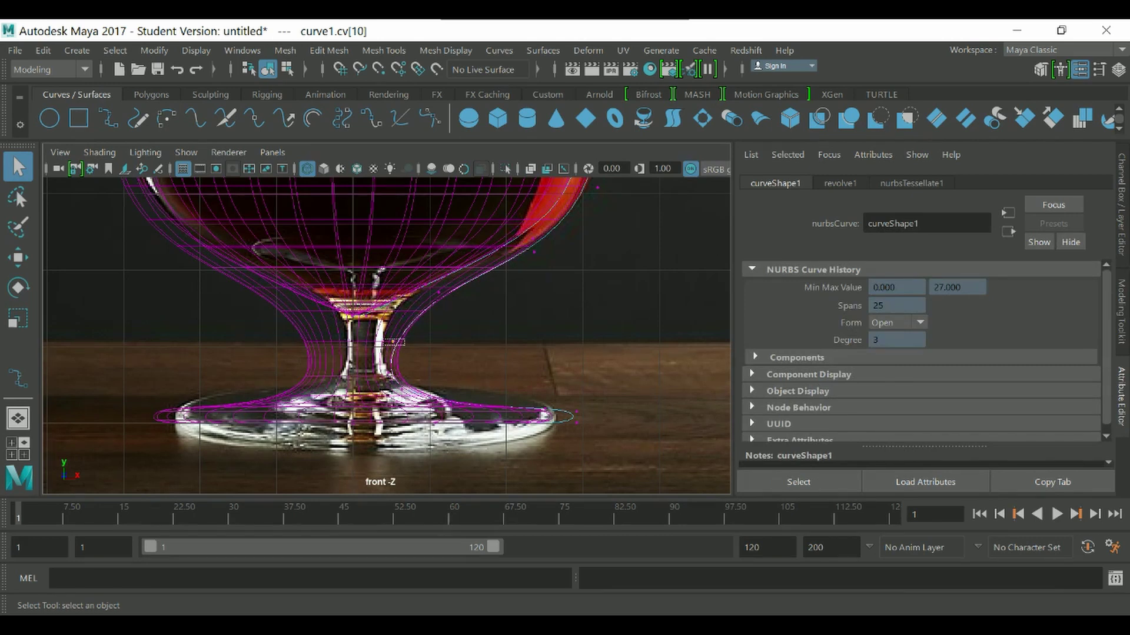
key("w")
left_click_drag(448, 285, 433, 266)
left_click_drag(396, 357, 386, 378)
left_click_drag(443, 318, 437, 319)
left_click_drag(435, 374, 436, 374)
left_click(402, 389)
left_click_drag(457, 334, 455, 338)
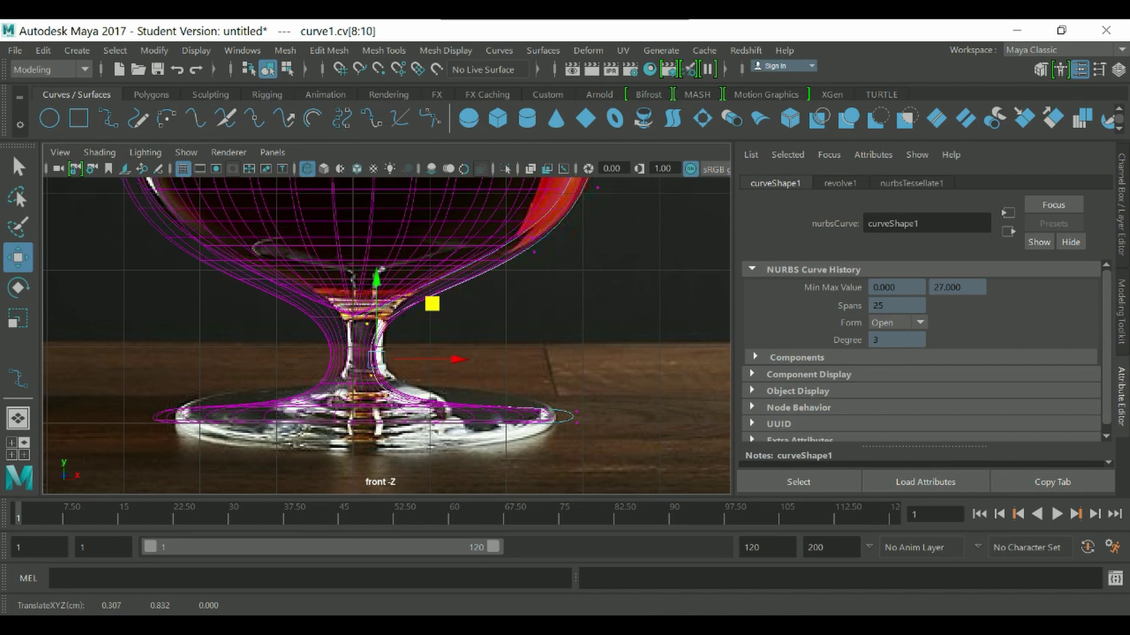
Step: Fine-tune the control vertex where the stem meets the foot, undoing the accidental selection of the image plane
key("shift+comma")
left_click_drag(420, 328, 418, 330)
left_click(471, 330)
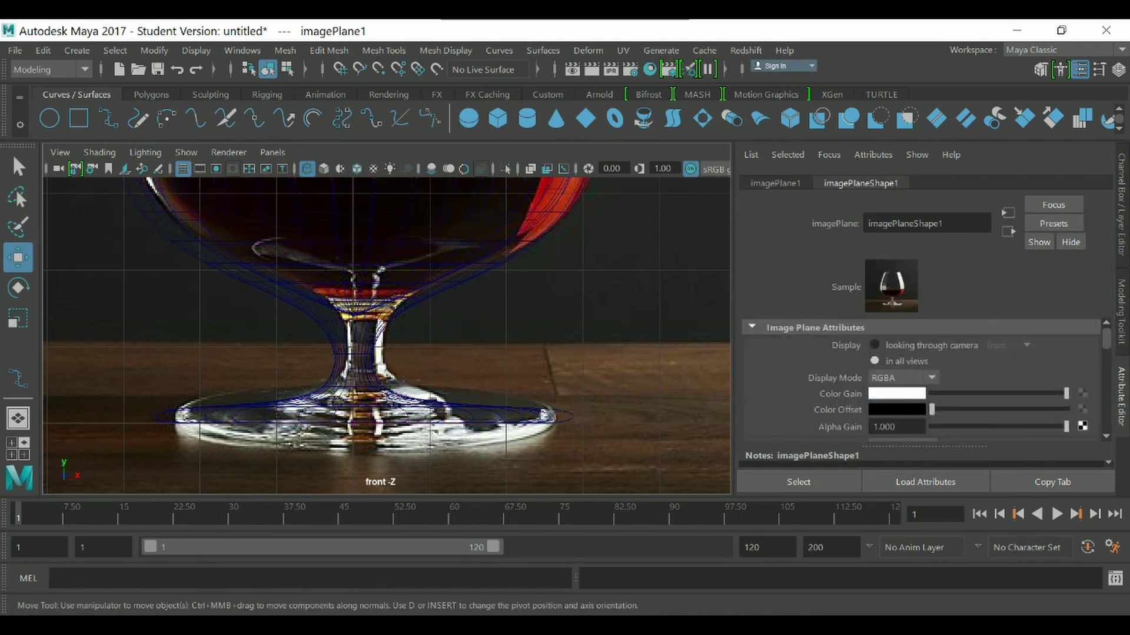
key("ctrl+z")
key("ctrl+z")
left_click_drag(453, 374, 447, 375)
left_click_drag(422, 319, 428, 327)
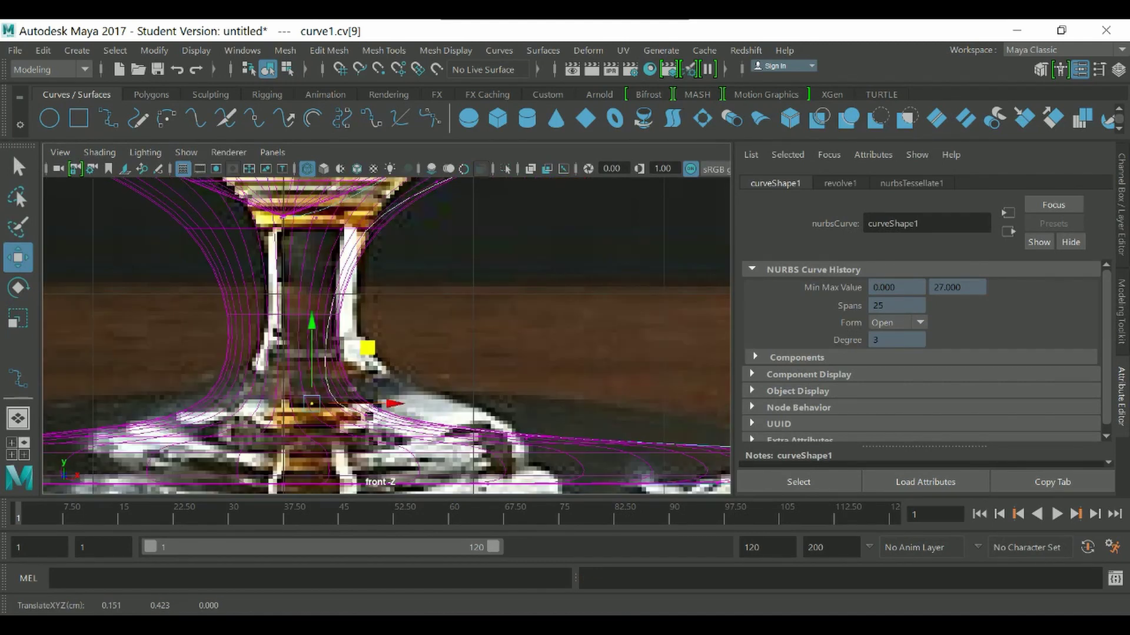
Step: Isolate the profile curve and insert extra knots at curve points along its stem section
middle_click_drag(365, 347, 378, 358, "alt")
key("ctrl+1")
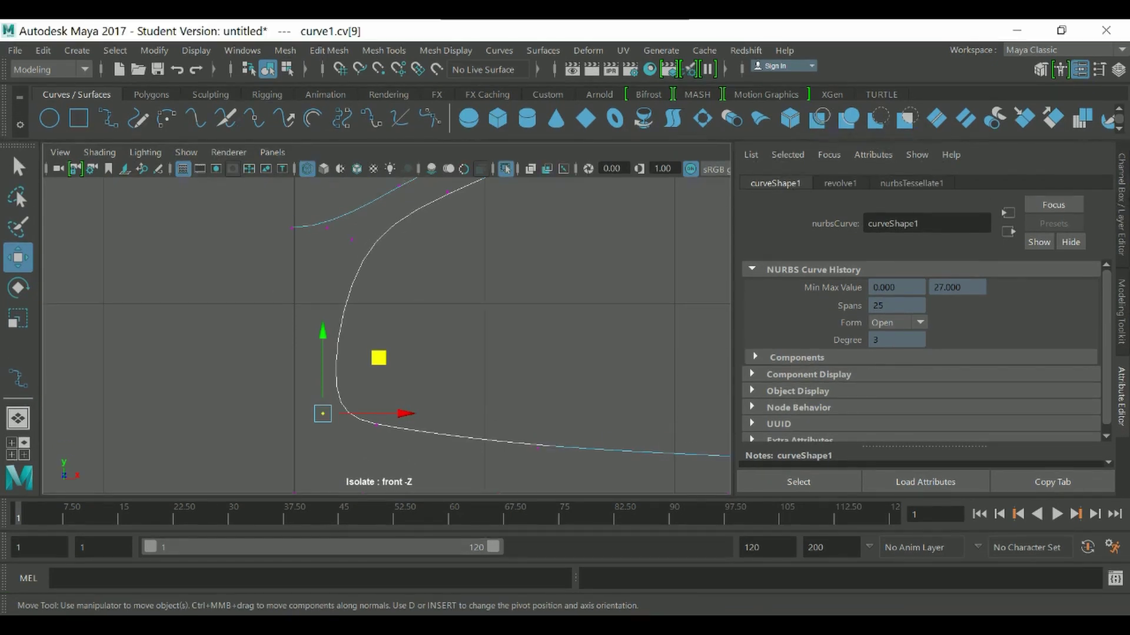
right_click_drag(351, 218, 434, 192)
right_click_drag(362, 219, 444, 175)
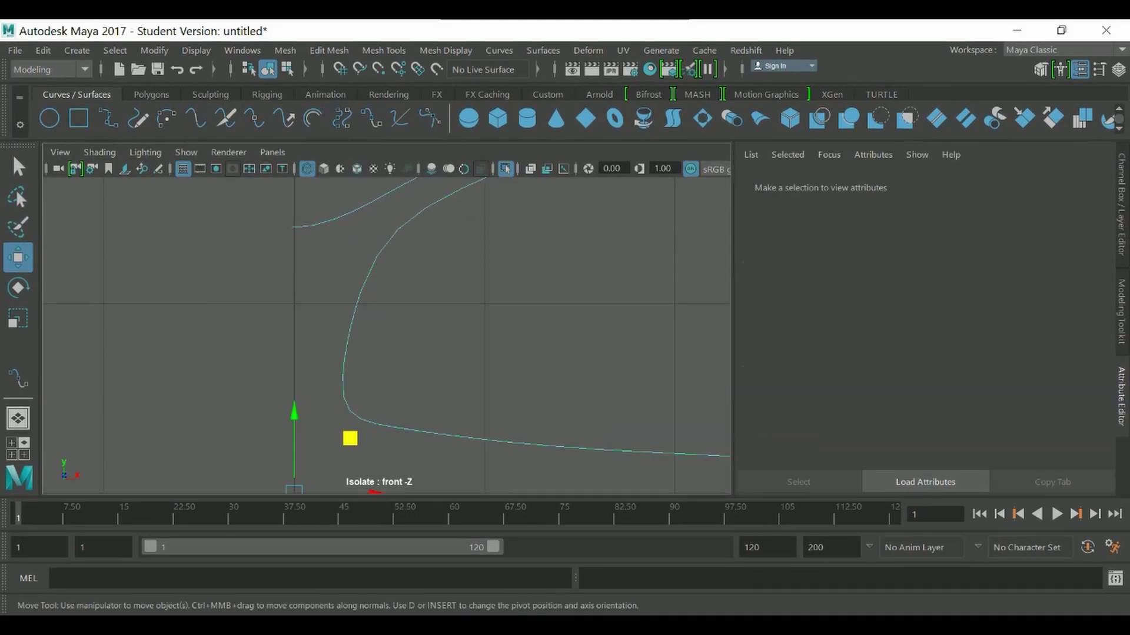
key("q")
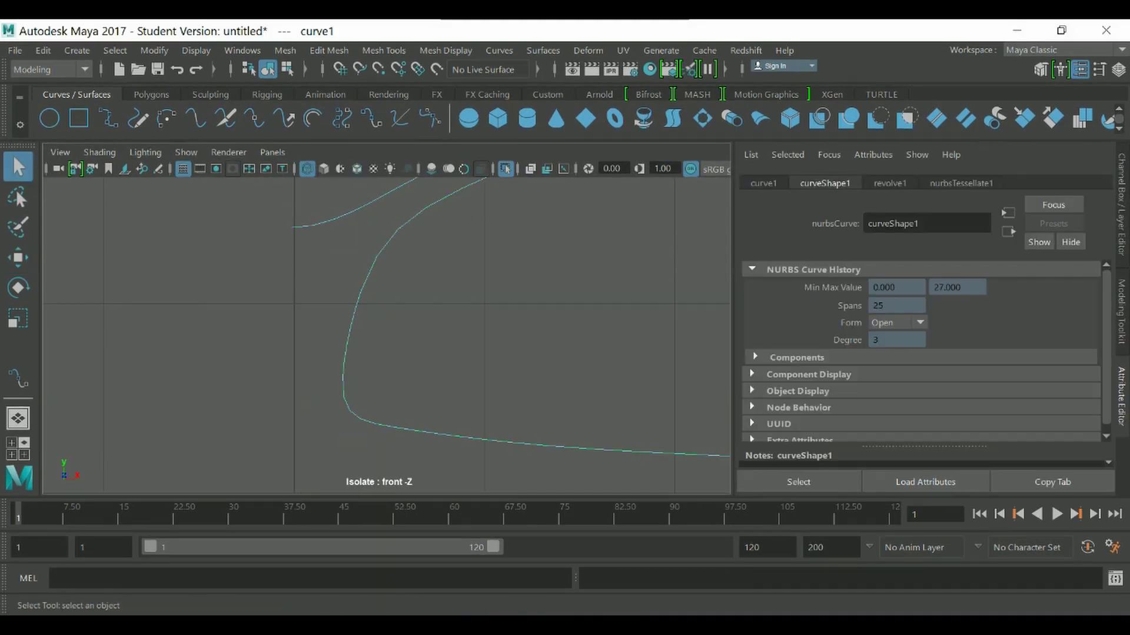
right_click_drag(365, 222, 368, 170)
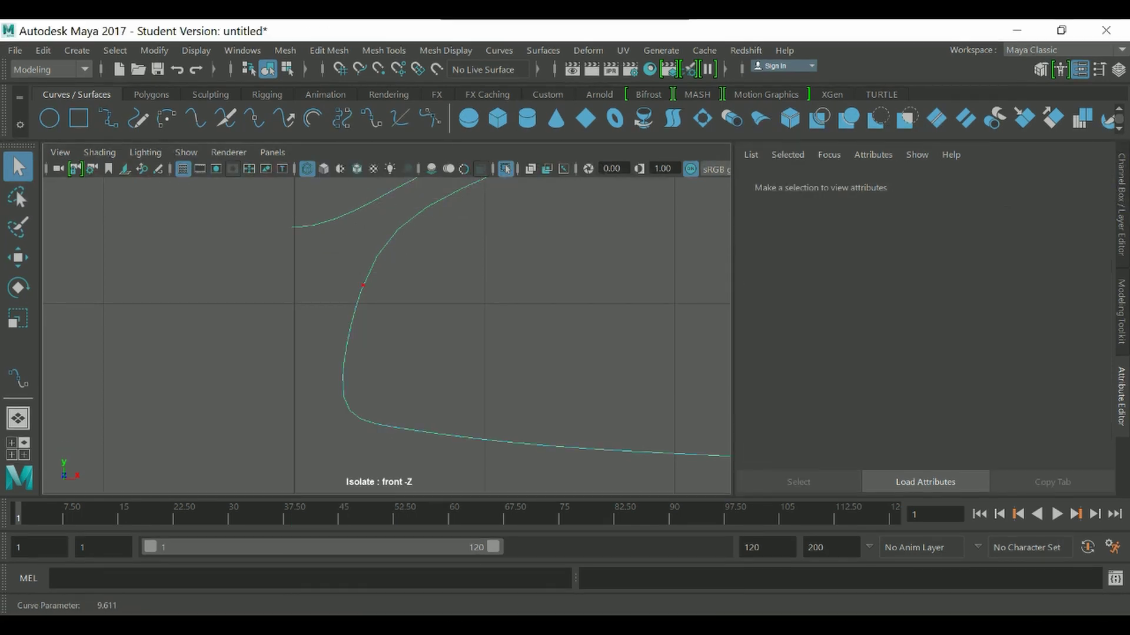
left_click(363, 286)
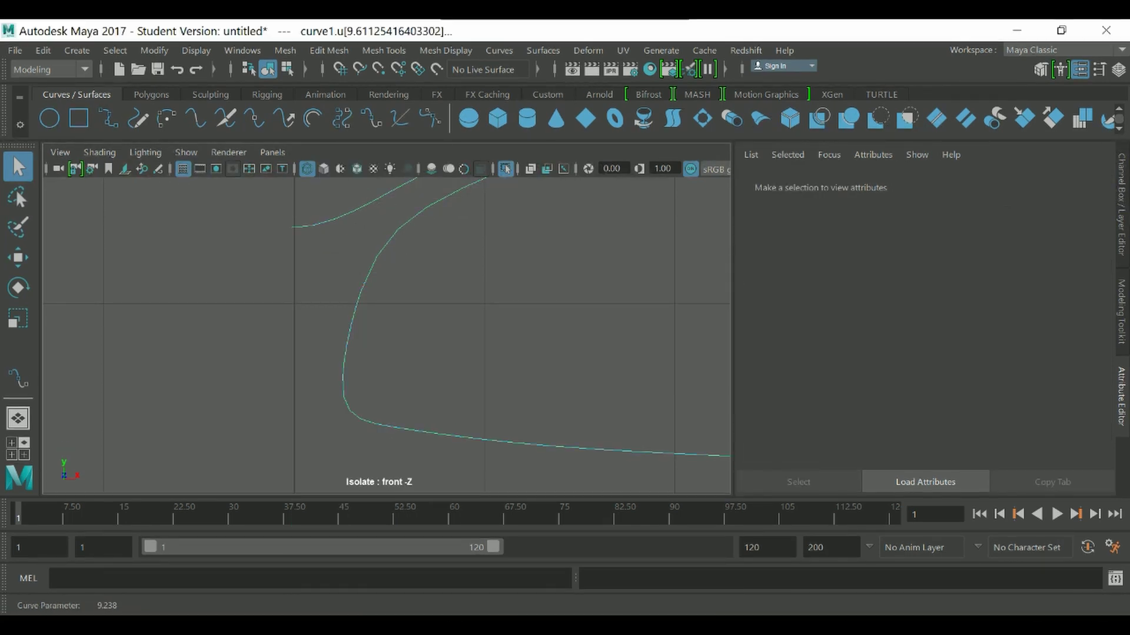
right_click_drag(358, 301, 253, 219, "shift")
Step: Move the control vertices at both ends of the isolated curve's stem section to make the stem straighter
left_click(355, 305)
key("w")
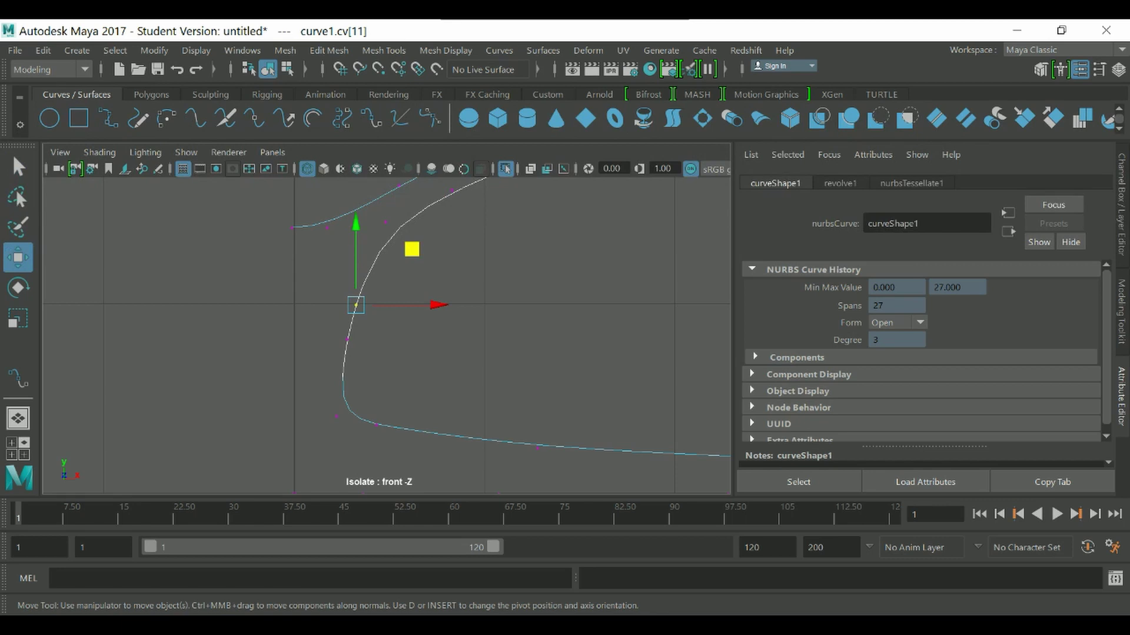
left_click_drag(412, 249, 404, 221)
middle_click_drag(402, 283, 393, 287)
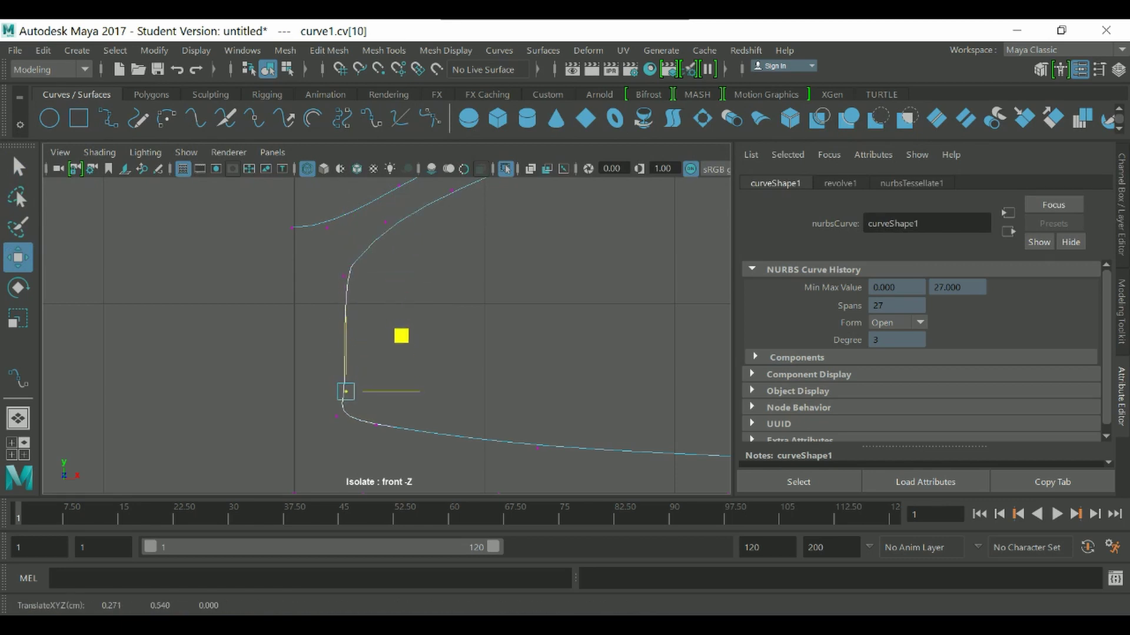
middle_click_drag(402, 335, 392, 360)
left_click(344, 276)
left_click_drag(400, 221, 395, 213)
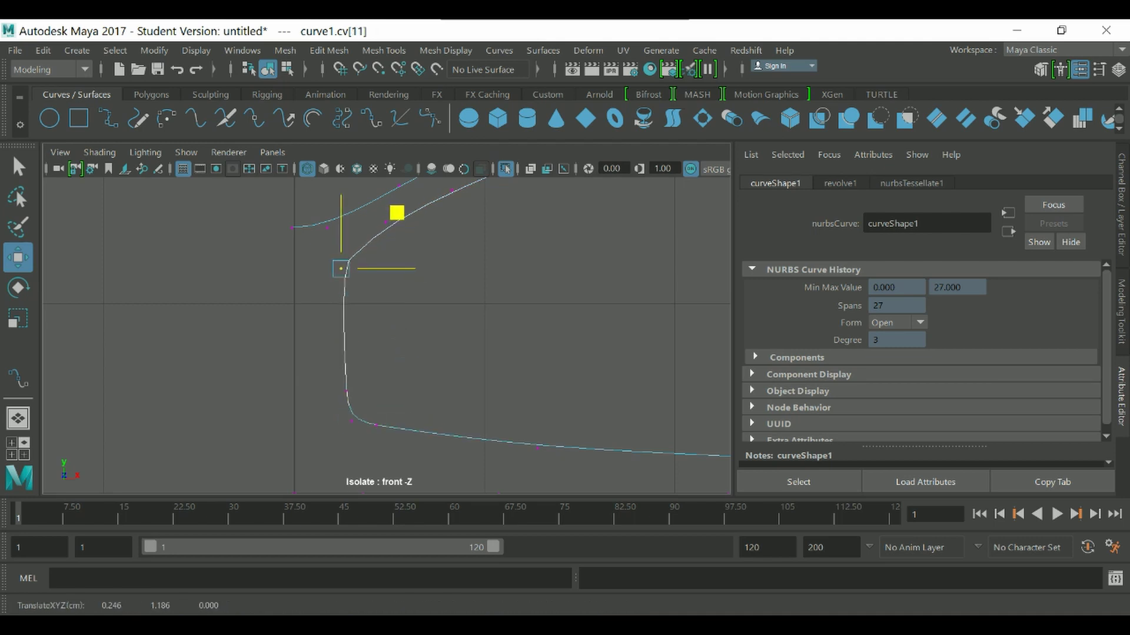
Step: Bring the reference photo back into view and nudge the stem's upper and lower control vertices to match it
key("ctrl+1")
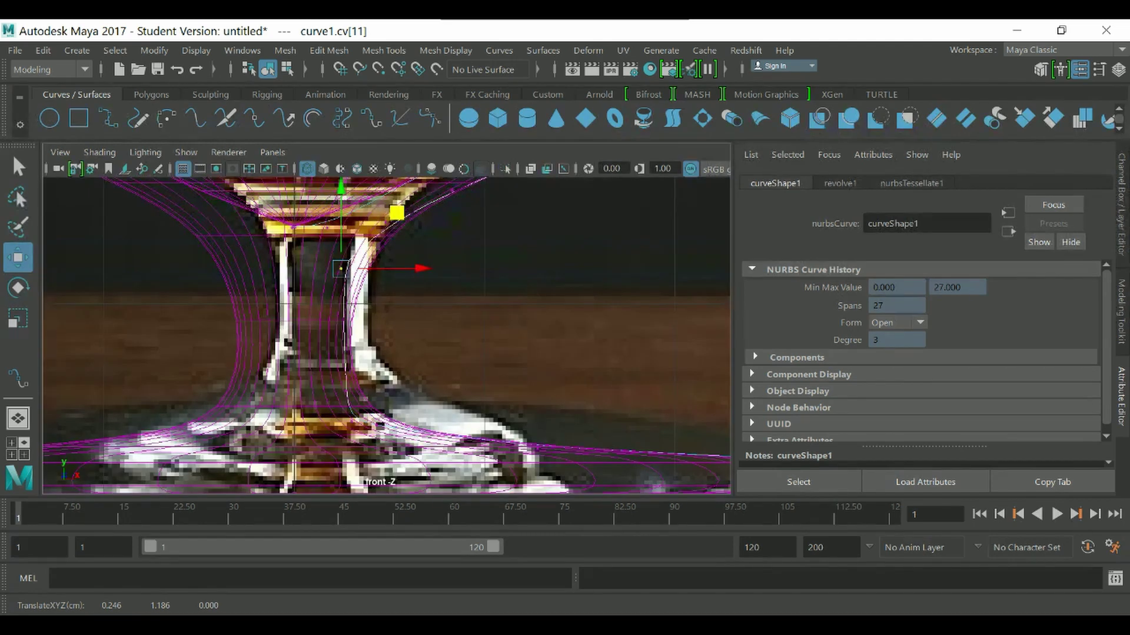
left_click_drag(397, 213, 398, 206)
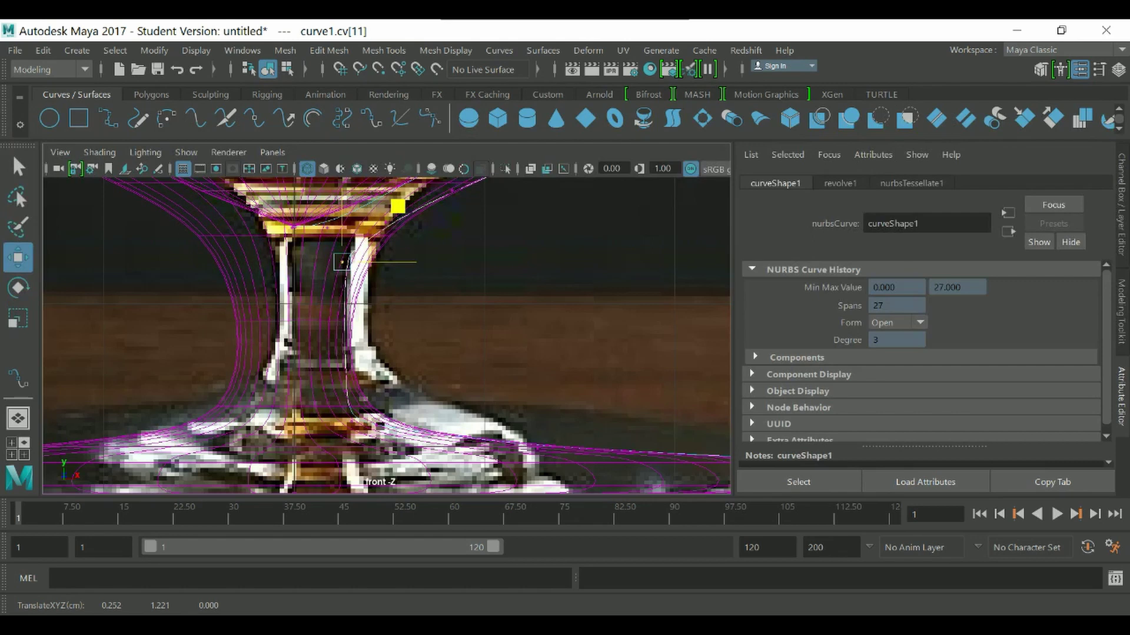
left_click_drag(335, 347, 380, 398)
left_click_drag(401, 335, 400, 341)
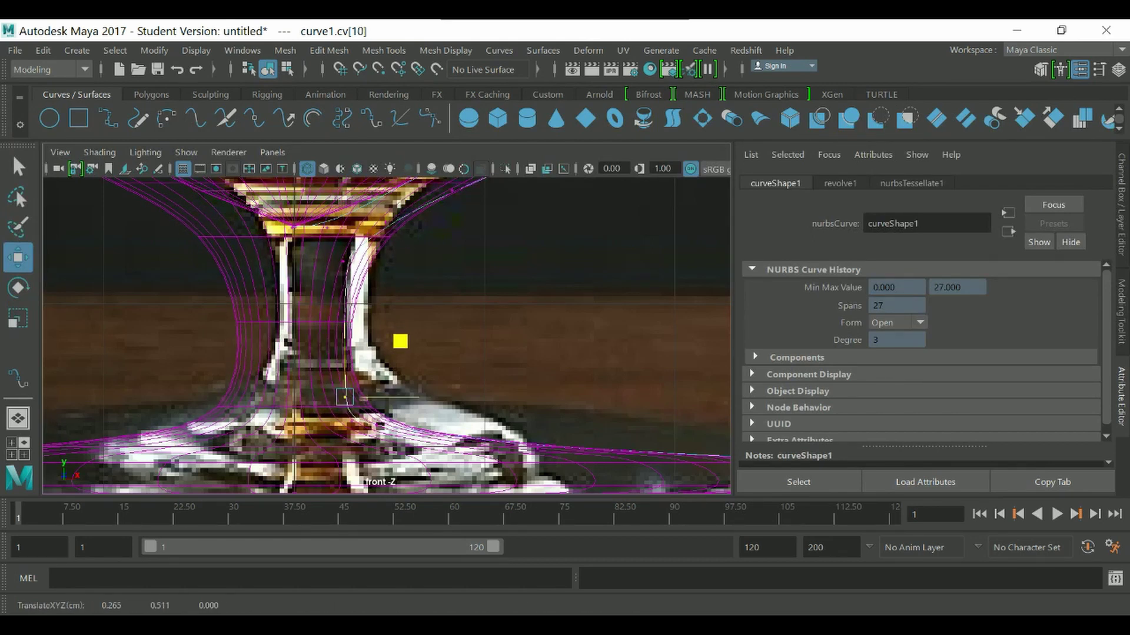
Step: Reposition the control vertices where the stem joins the bowl so the profile follows the reference glass
middle_click_drag(385, 223, 390, 320, "alt")
left_click_drag(446, 264, 458, 259)
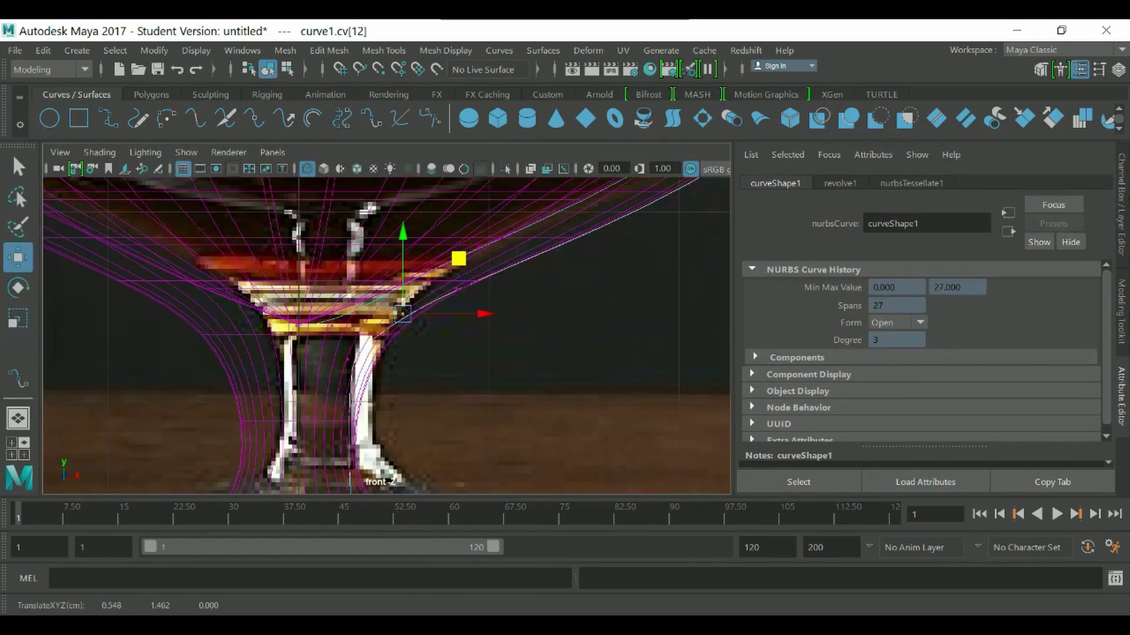
left_click(347, 359)
left_click_drag(347, 359, 423, 285)
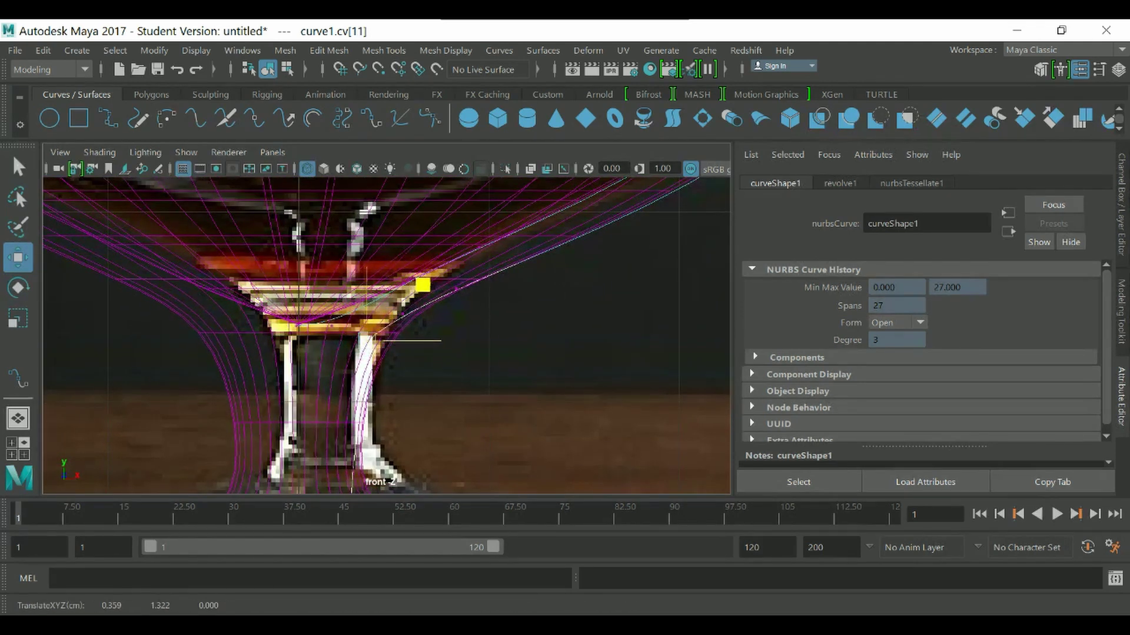
scroll(423, 284, "down", 5)
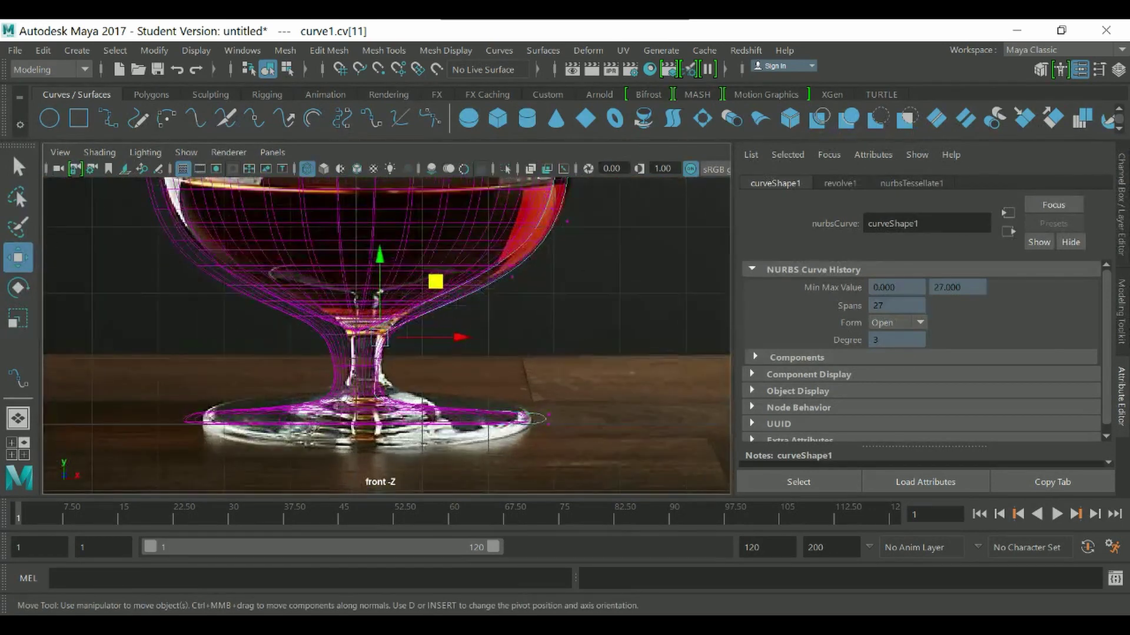
scroll(422, 285, "up", 2)
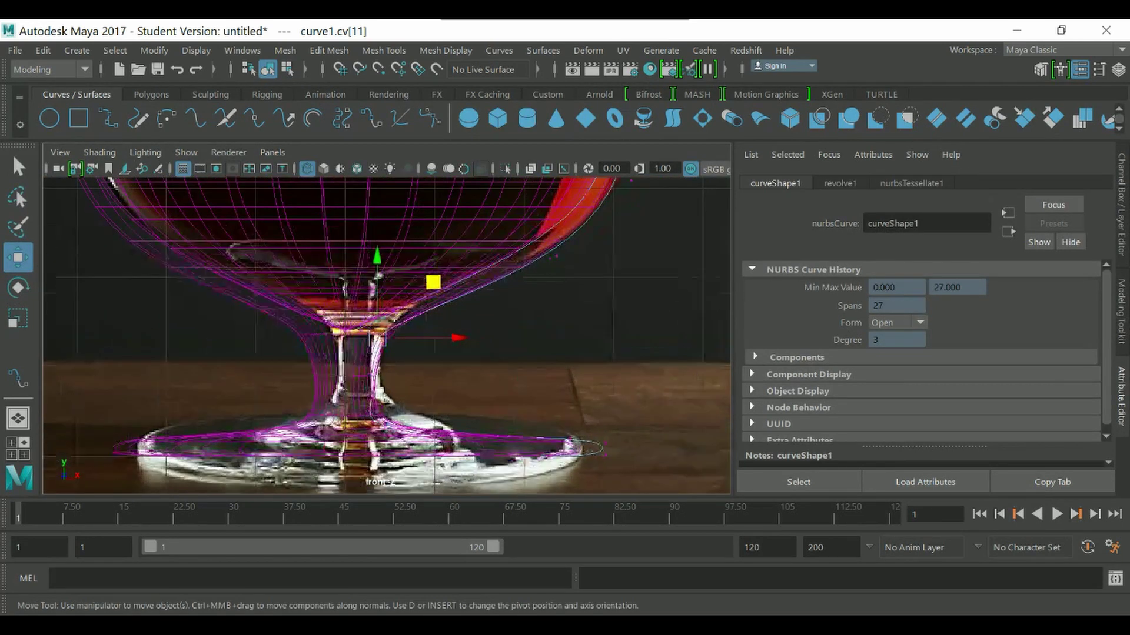
left_click_drag(460, 337, 451, 338)
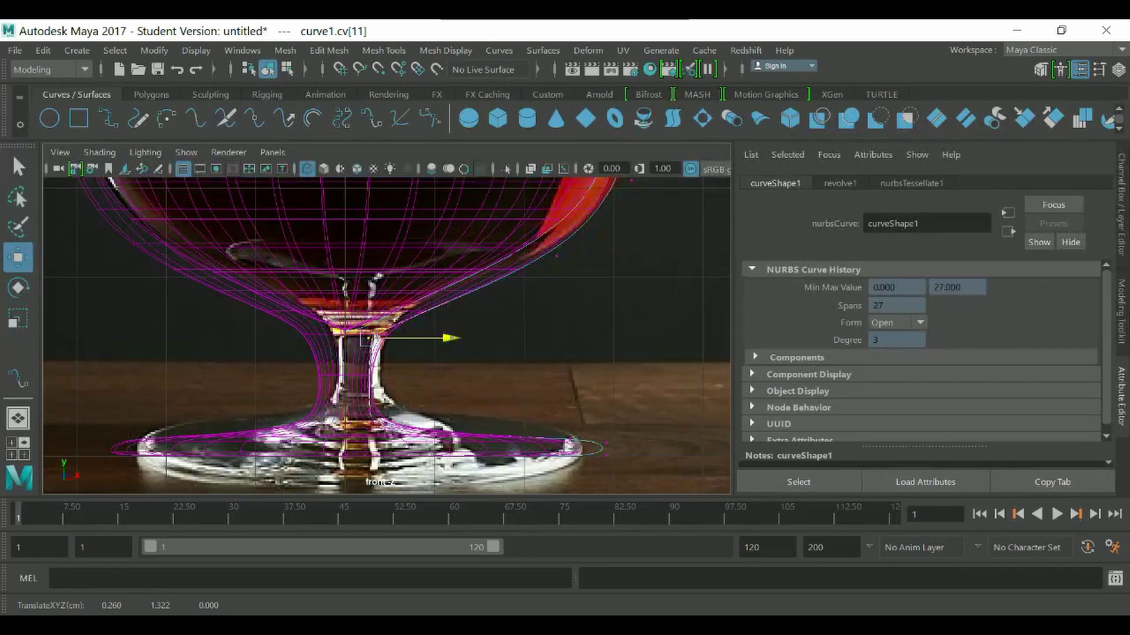
Step: Delete the existing revolved glass mesh and keep the edited profile curve
scroll(386, 335, "up", 2)
left_click(385, 334)
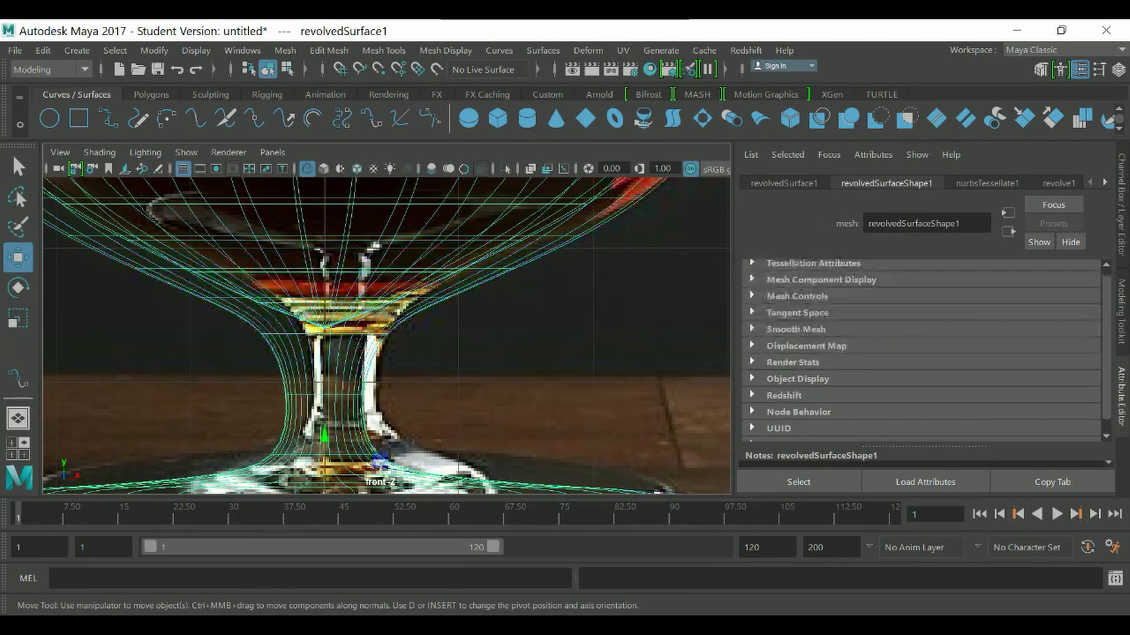
key("Delete")
Step: Revolve the edited profile curve in the perspective view as polygon quads with a tessellation count of 2000
key("space")
left_click_drag(336, 373, 338, 327)
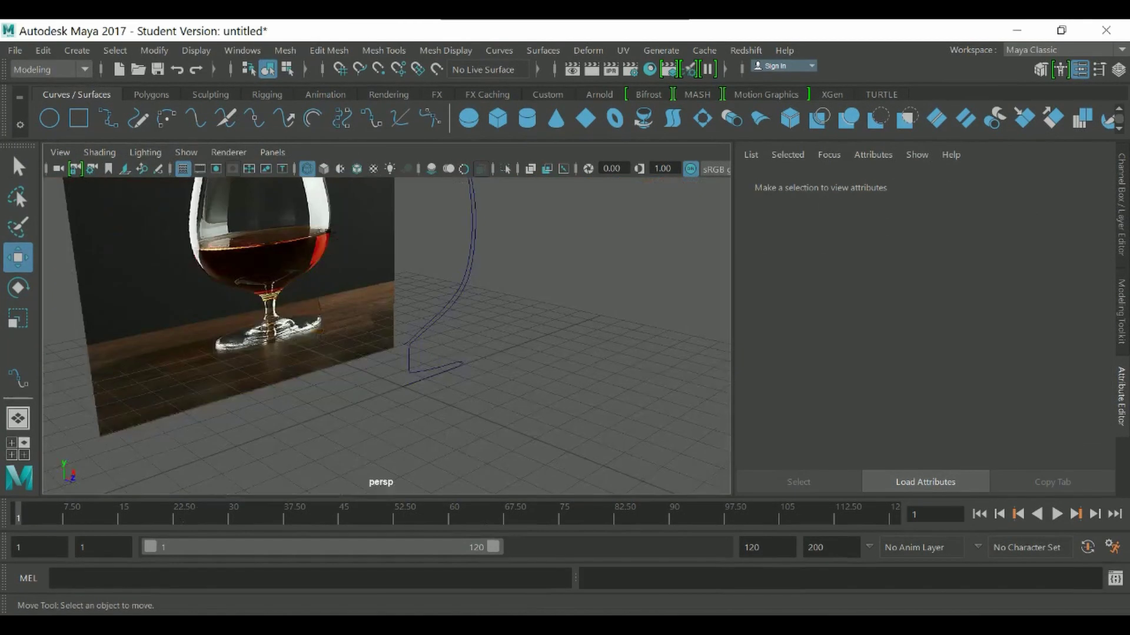
left_click_drag(365, 330, 421, 329, "alt")
left_click(445, 312)
key("q")
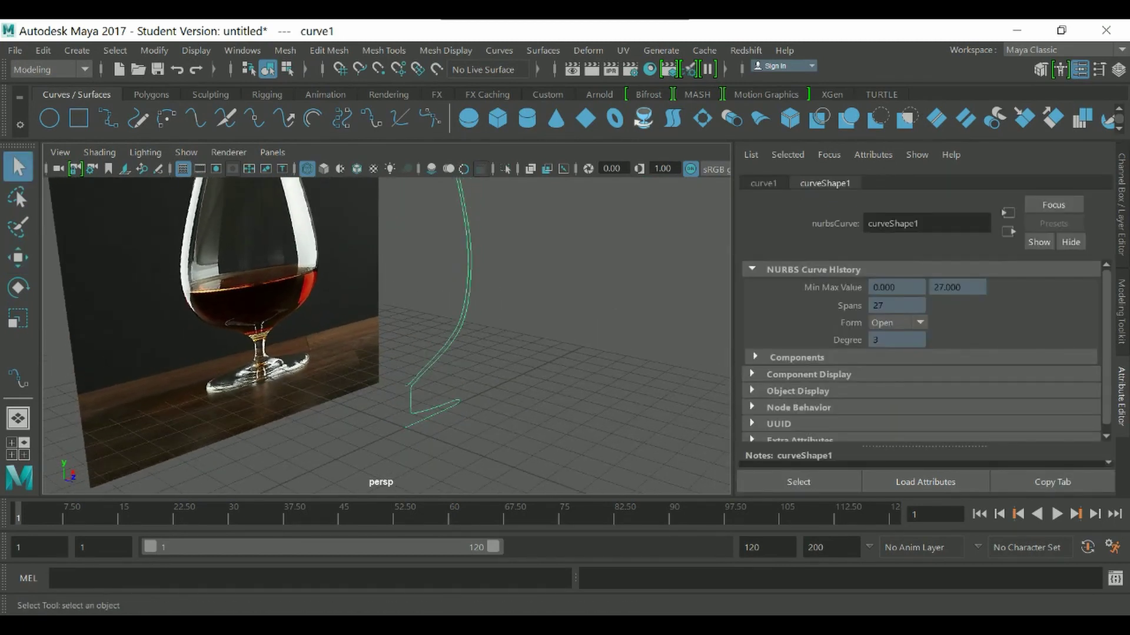
double_click(643, 118)
scroll(671, 265, "down", 5)
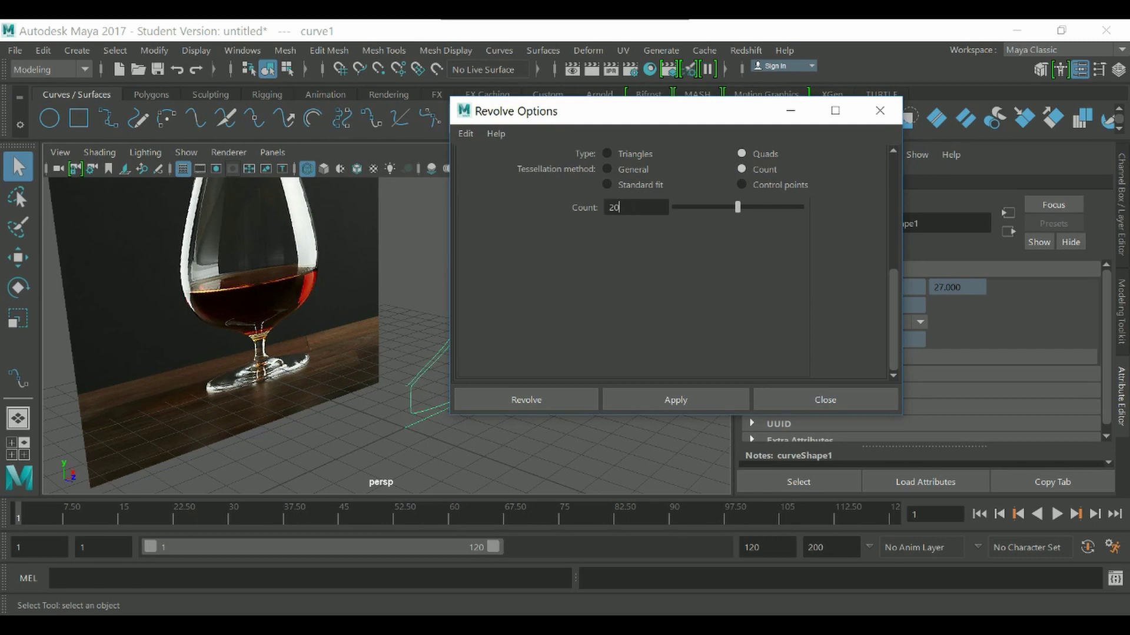
left_click(675, 400)
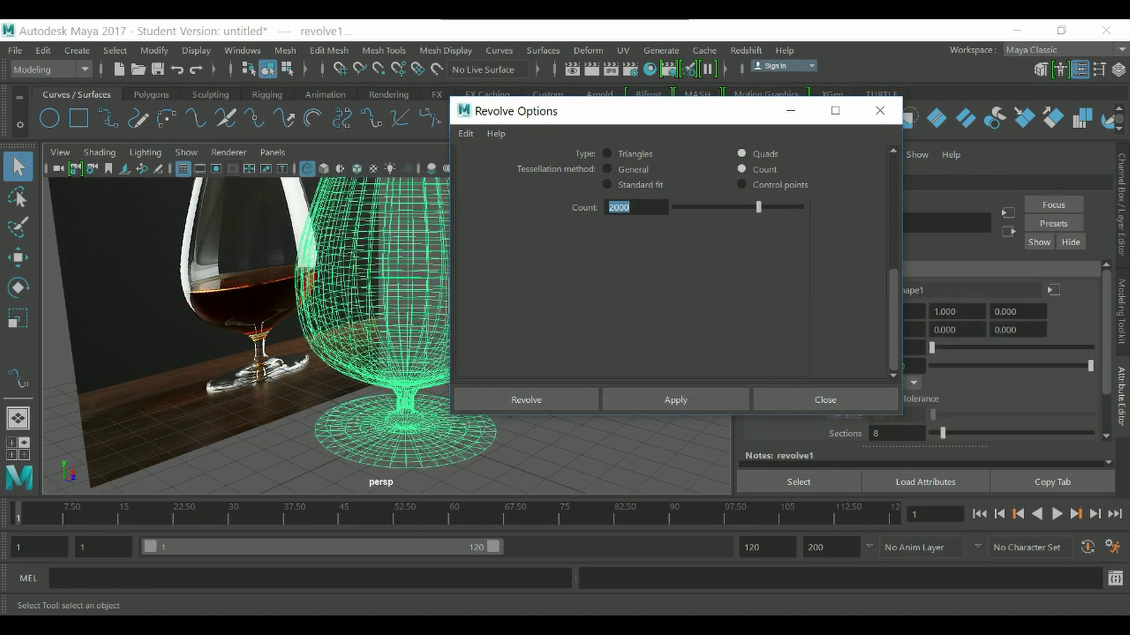
Step: Display the new glass mesh shaded and turn on its smooth preview
scroll(353, 306, "down", 2)
middle_click_drag(377, 306, 294, 326, "alt")
key("5")
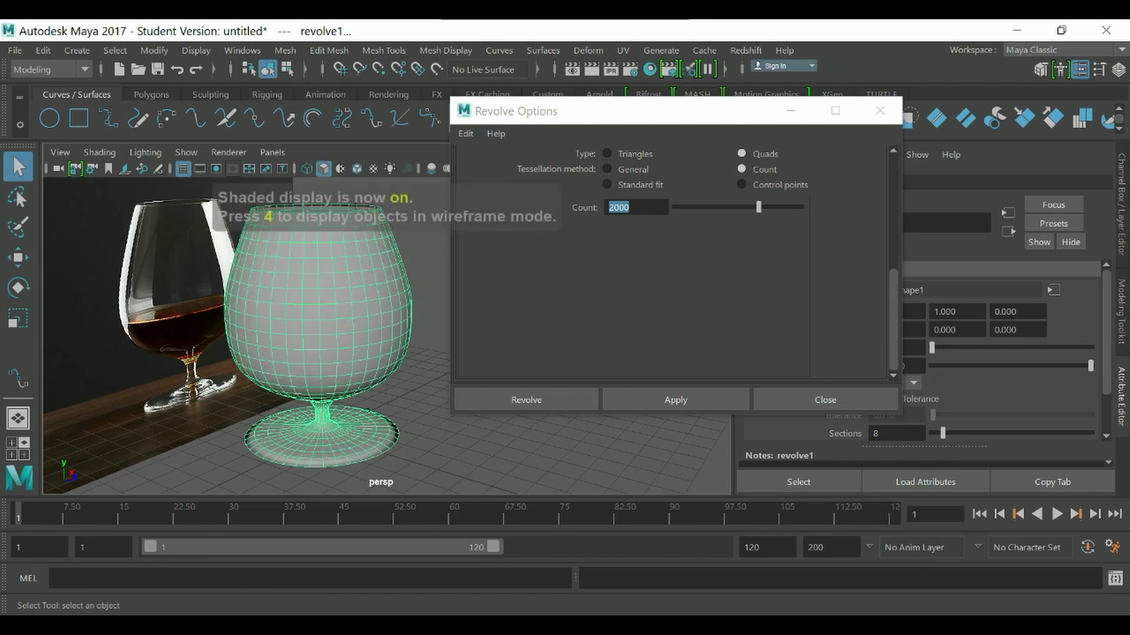
scroll(383, 329, "up", 5)
mouse_move(377, 329)
left_mouse_down("alt")
mouse_move(265, 298)
mouse_move(247, 341)
mouse_move(282, 323)
mouse_move(412, 303)
mouse_move(247, 341)
left_mouse_up("alt")
scroll(283, 318, "up", 2)
key("3")
Step: Close the revolve options and examine the smoothed glass's stem and foot from several angles
left_click(339, 442)
left_click_drag(338, 441, 329, 389, "alt")
scroll(347, 400, "down", 3)
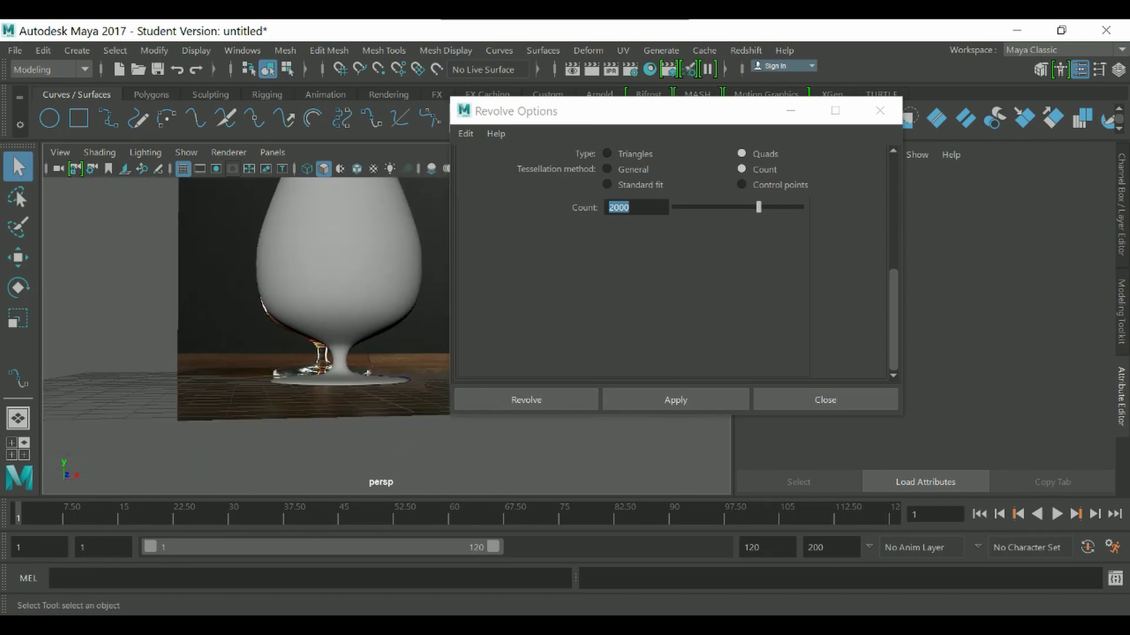
left_click(825, 399)
left_click_drag(376, 318, 347, 321, "alt")
scroll(376, 353, "up", 3)
scroll(386, 335, "up", 3)
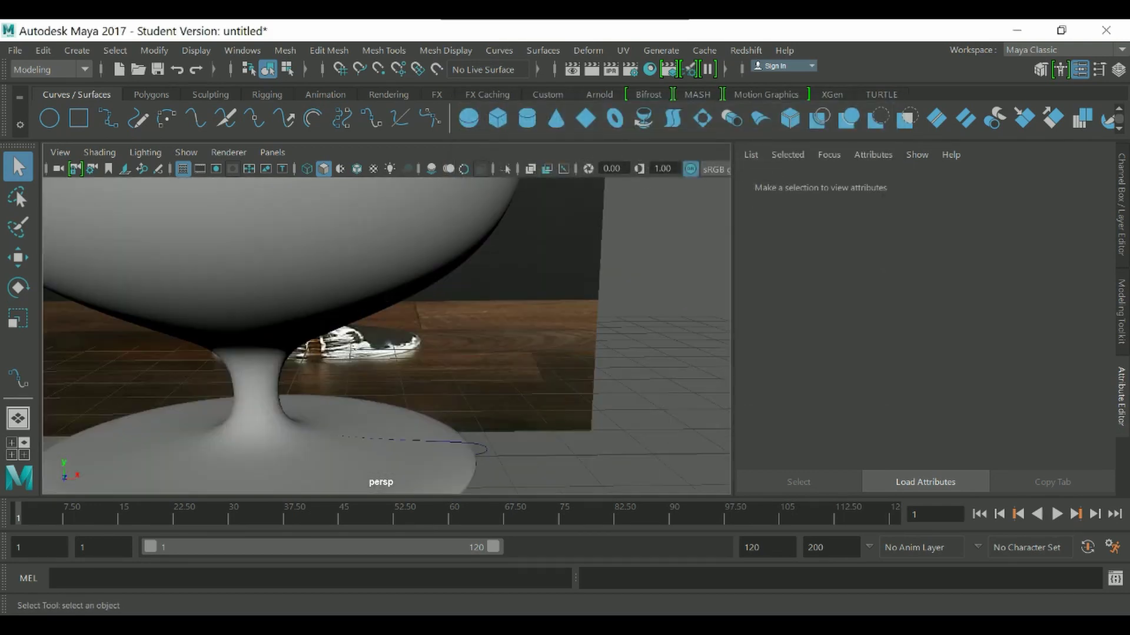
middle_click_drag(411, 376, 412, 329, "alt")
left_click_drag(412, 329, 421, 332, "alt")
Step: Isolate the profile curve, select its control vertices along the stem base and foot's upper edge, and raise them to reshape the foot
left_click(453, 350)
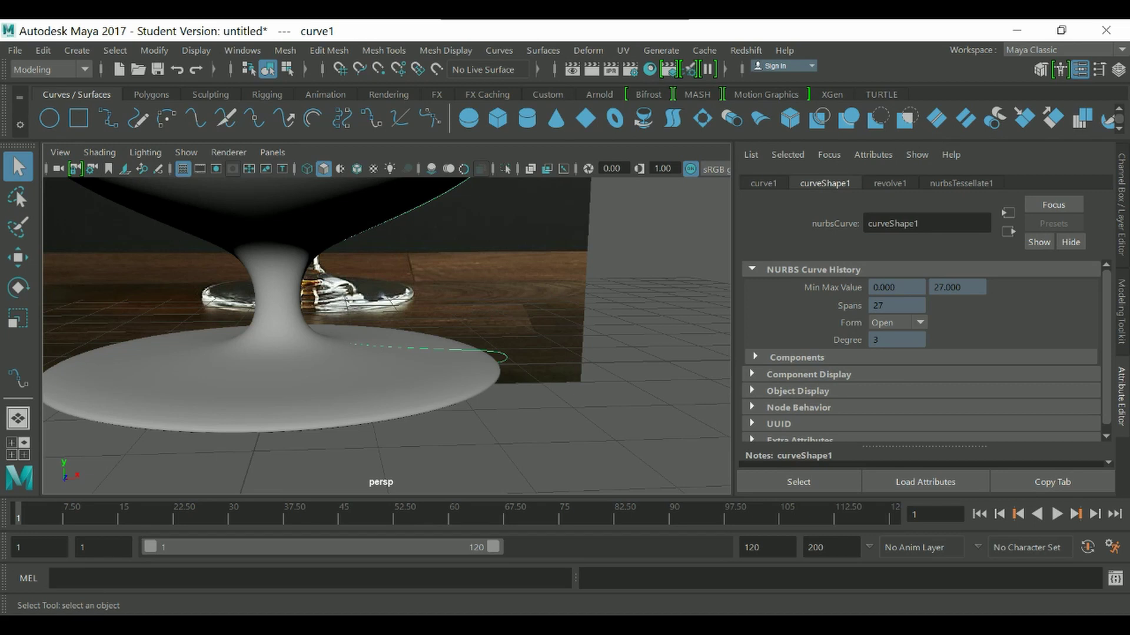
left_click(506, 169)
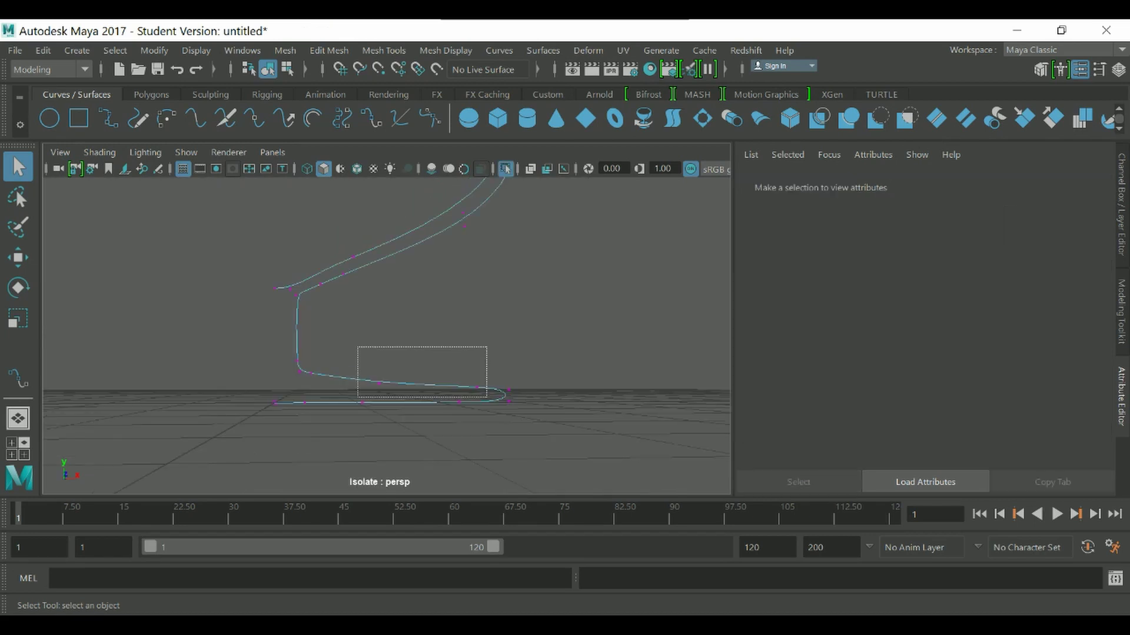
left_click_drag(487, 398, 488, 398)
key("w")
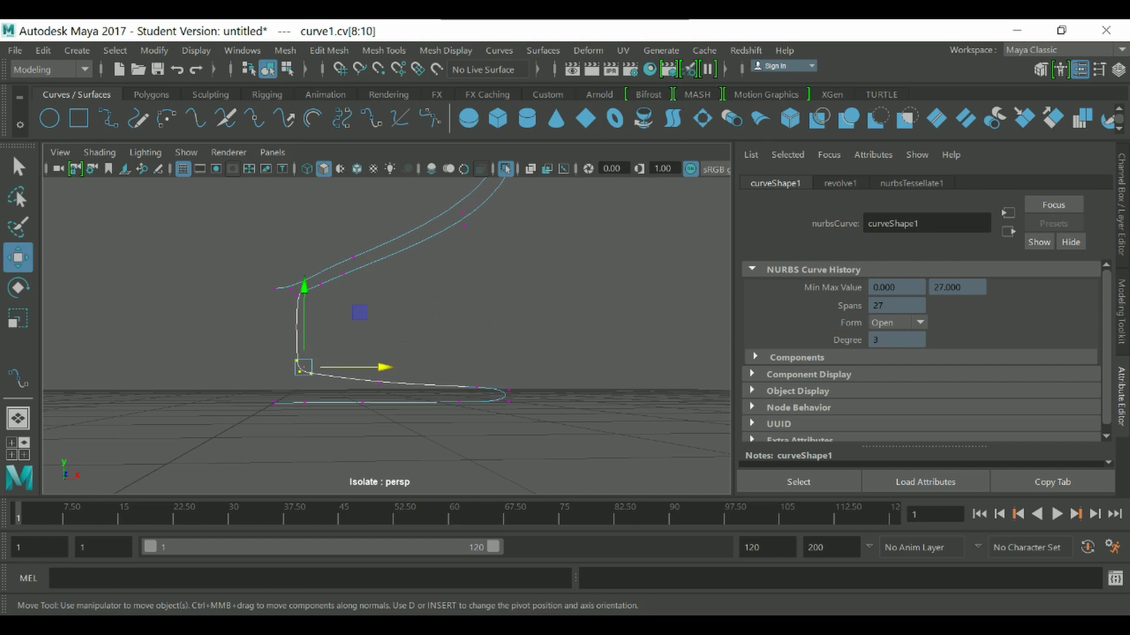
left_click(506, 169)
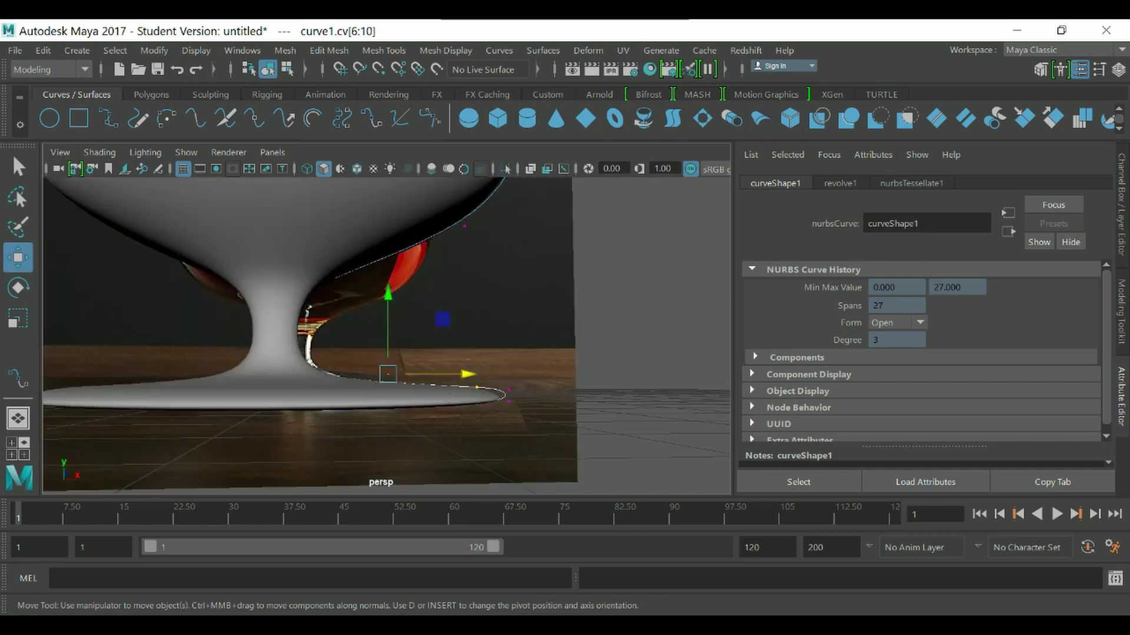
left_click_drag(387, 295, 385, 253)
key("q")
scroll(386, 335, "down", 7)
left_click(553, 330)
Step: Delete the glass mesh's construction history and remove the leftover profile curve
left_click(382, 306)
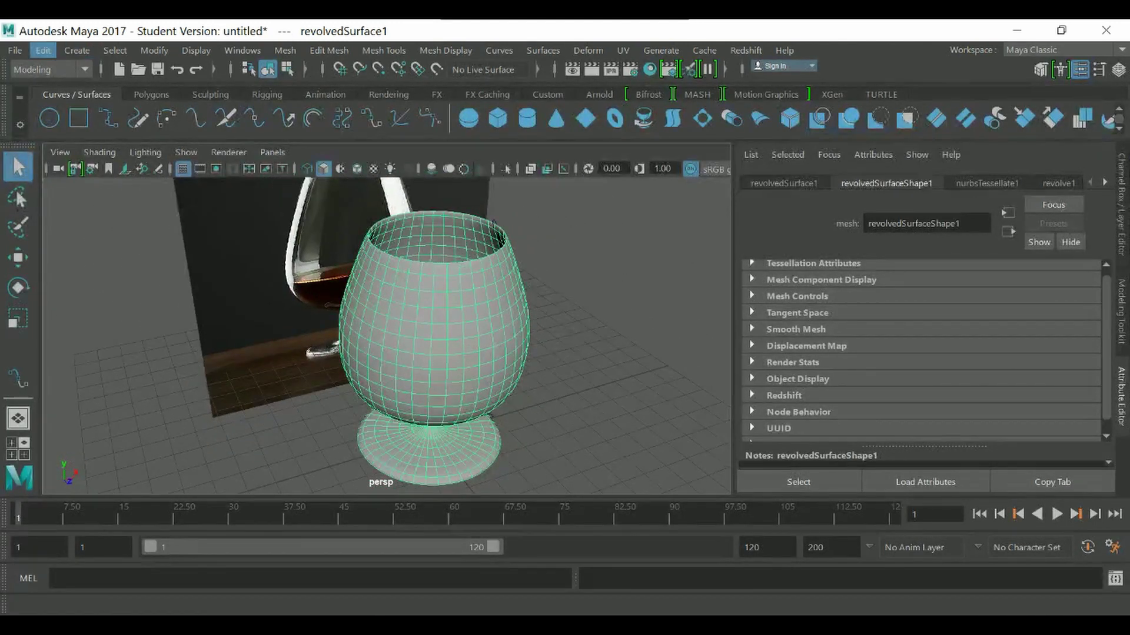
left_click(77, 50)
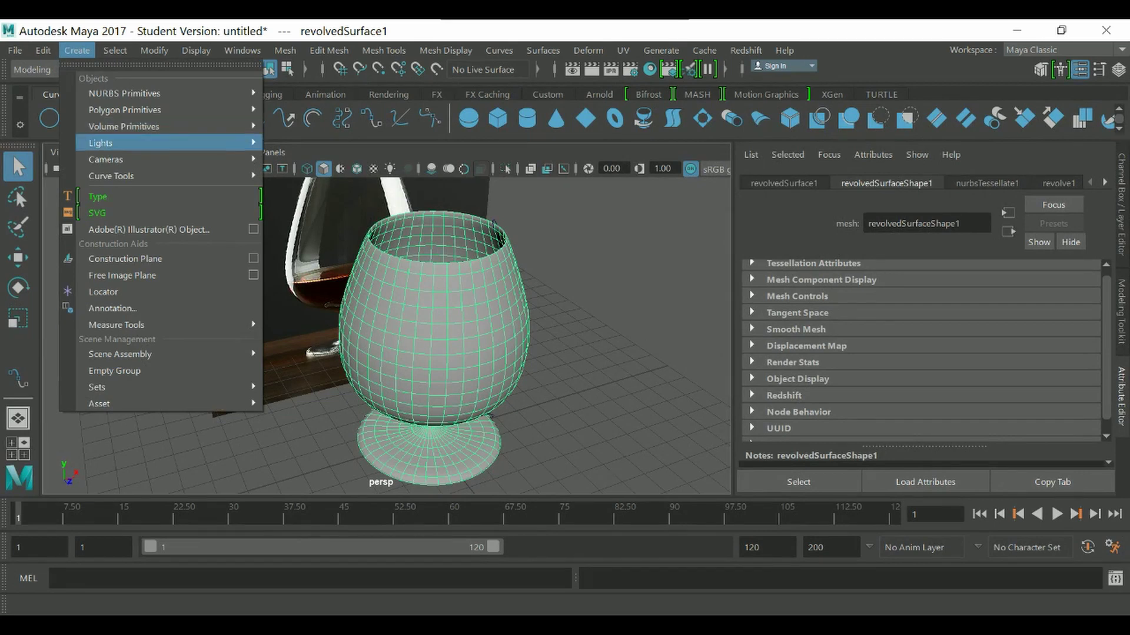
mouse_move(43, 50)
mouse_move(88, 246)
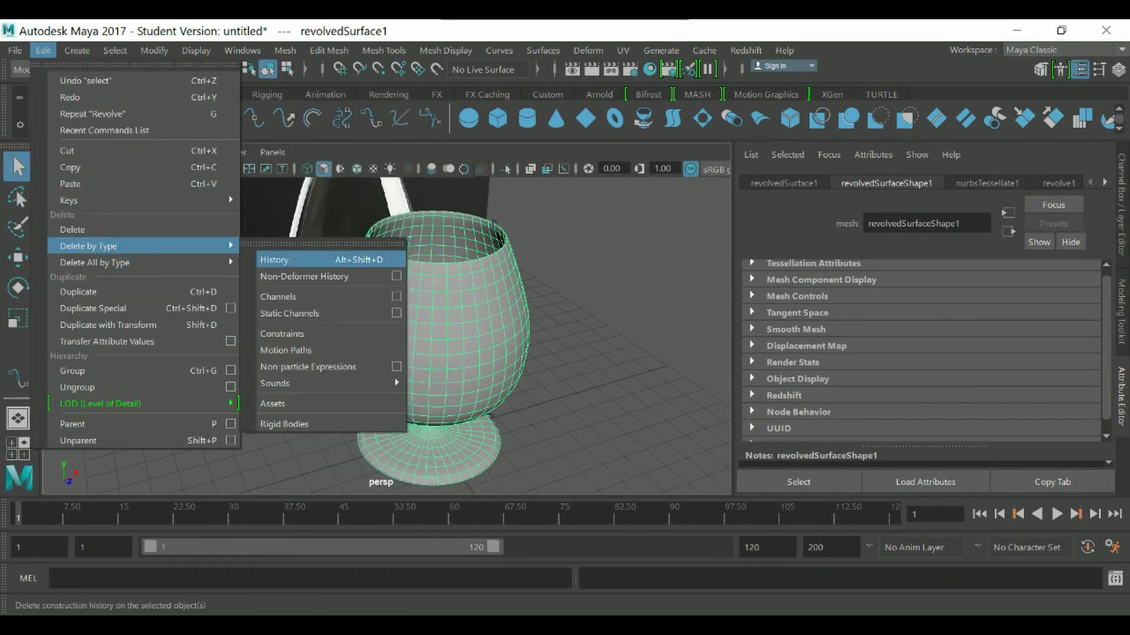
left_click(283, 259)
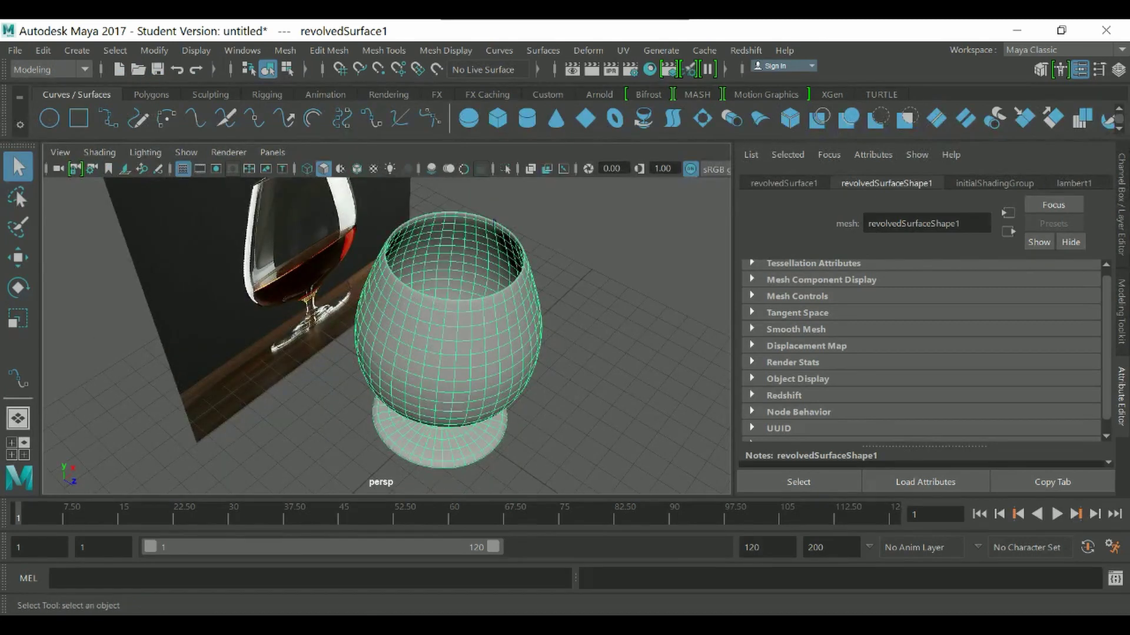
left_click(496, 234)
key("Delete")
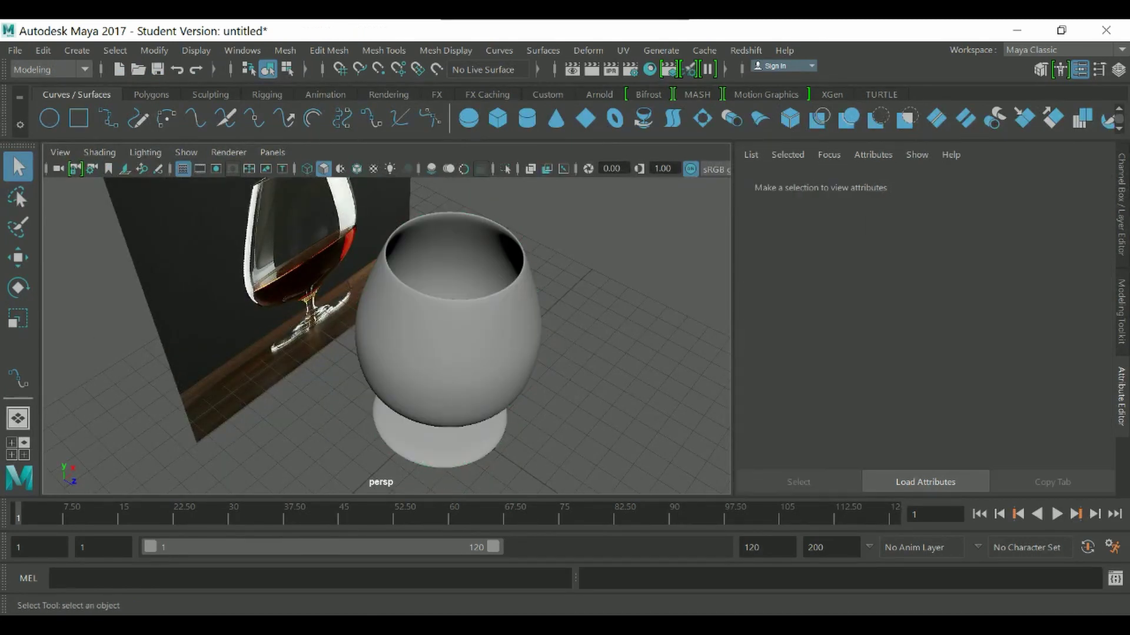
Step: Hide the Attribute Editor and examine the glass beside the reference photo from several angles
left_click_drag(383, 336, 382, 258, "alt")
scroll(386, 335, "down", 4)
left_click_drag(382, 330, 412, 329, "alt")
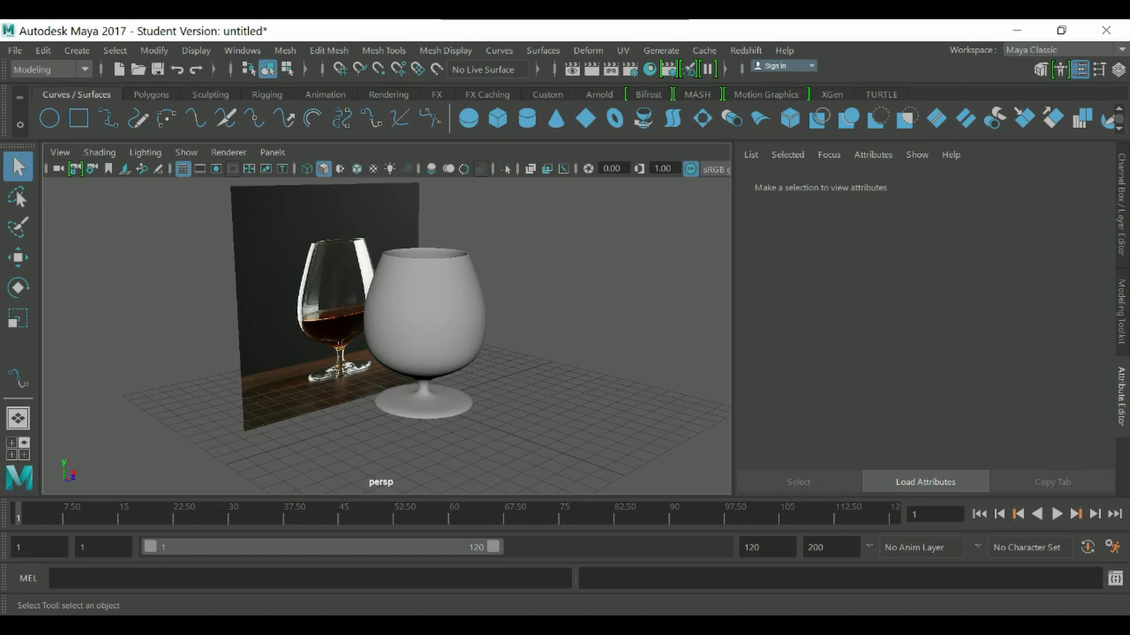
key("ctrl+a")
left_click_drag(529, 330, 506, 332, "alt")
scroll(576, 335, "down", 5)
scroll(577, 336, "up", 5)
left_click_drag(577, 317, 553, 358, "alt")
scroll(577, 336, "up", 4)
middle_click_drag(577, 335, 541, 324, "alt")
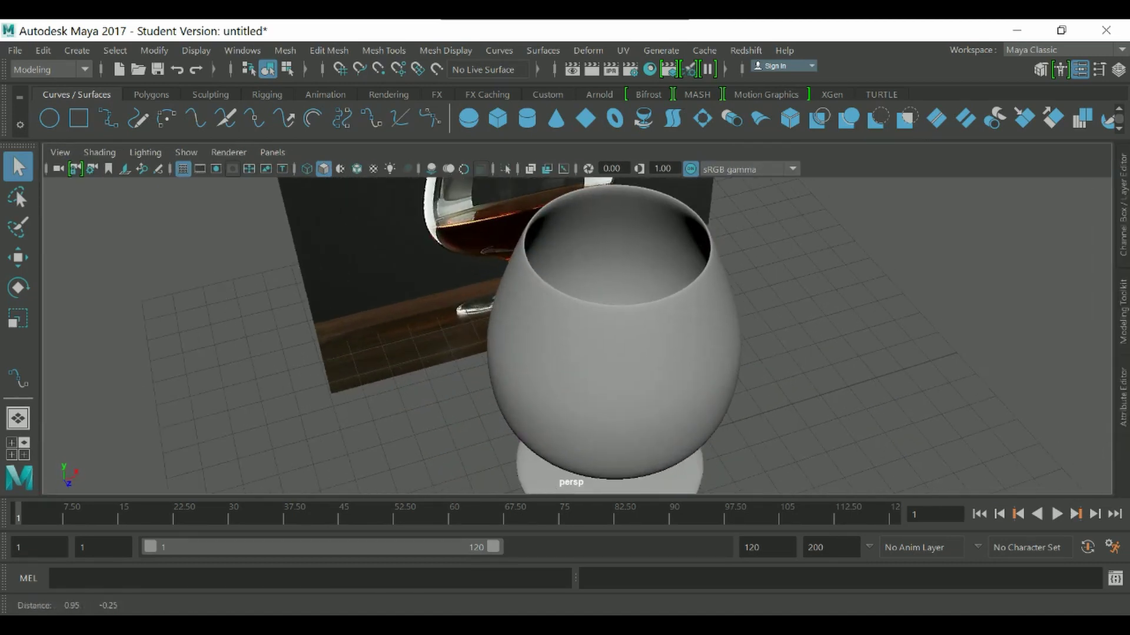
left_click_drag(577, 318, 565, 344, "alt")
Step: Select the glass mesh, put it in face mode and pick faces at the inner bottom of the bowl
left_click(571, 365)
left_click_drag(571, 294, 570, 377, "alt")
scroll(577, 335, "up", 3)
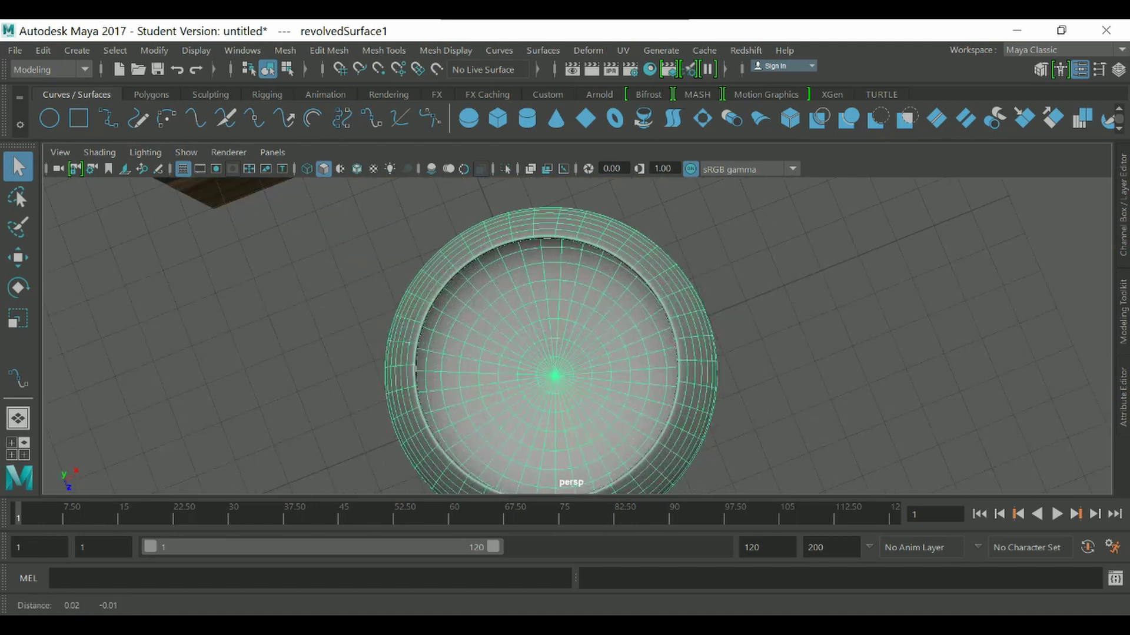
middle_click_drag(576, 336, 579, 271, "alt")
scroll(576, 335, "up", 6)
middle_click_drag(566, 212, 607, 277, "alt")
right_click(607, 277)
right_click_drag(606, 171, 607, 200)
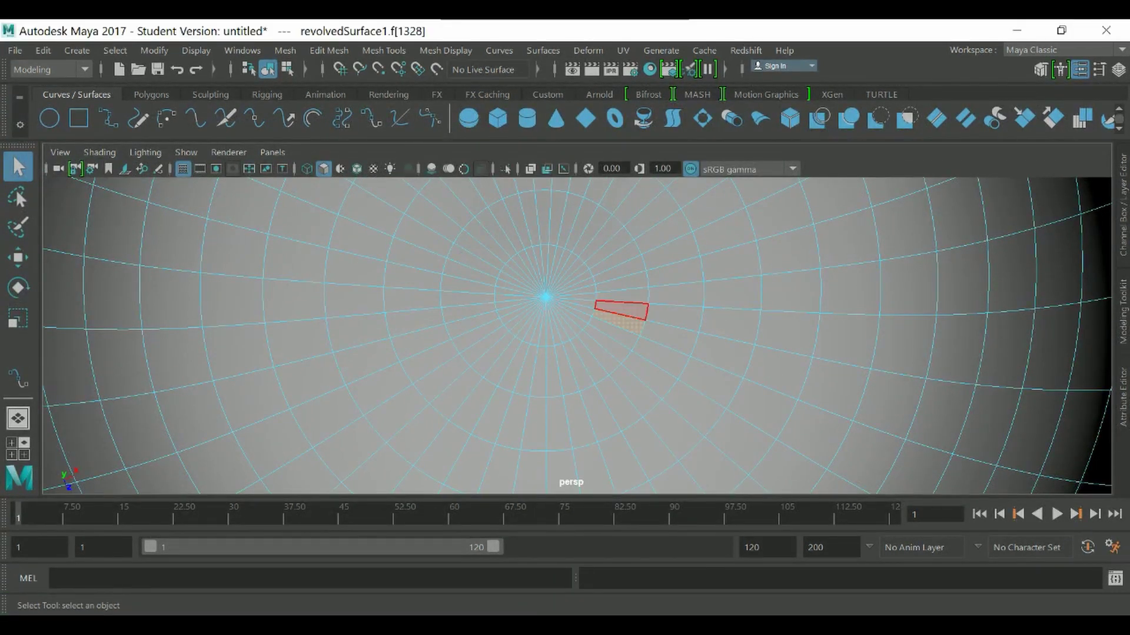
Step: Extend the face selection over the inside of the bowl around its bottom centre
scroll(621, 311, "down", 8)
left_click_drag(646, 297, 644, 241, "alt")
key("space")
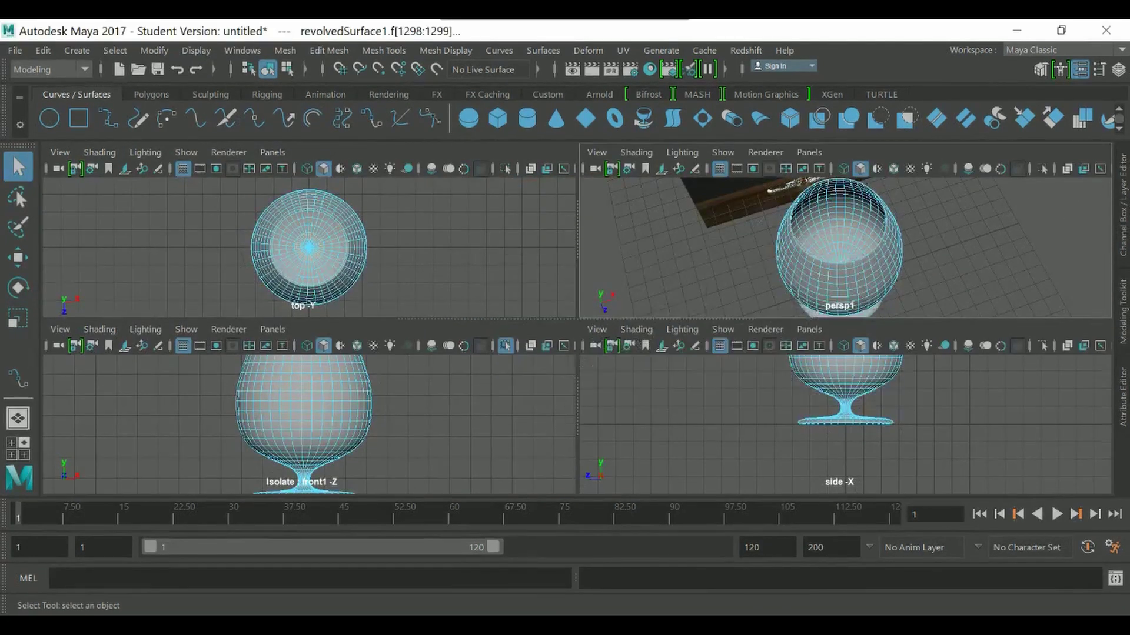
key("space")
left_click_drag(655, 306, 648, 342, "alt")
left_click_drag(656, 383, 650, 412, "alt")
scroll(651, 411, "up", 1)
left_click_drag(606, 379, 597, 350, "alt")
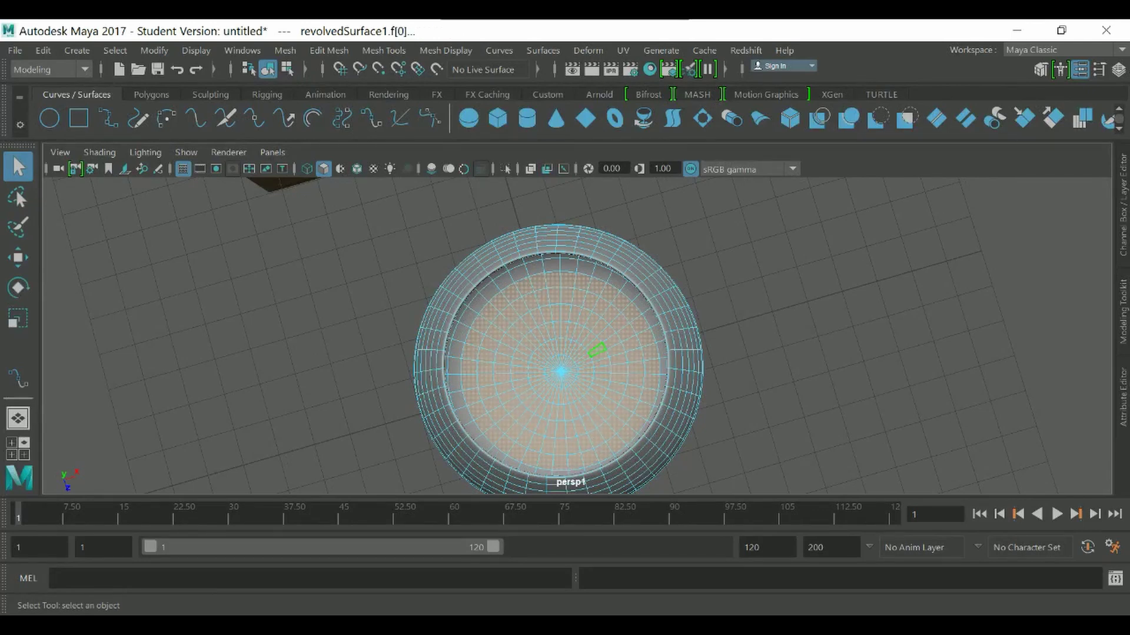
Step: Display the glass in wireframe and compare the selected inner faces with the liquid level in the reference photo
left_click_drag(597, 350, 603, 256, "alt")
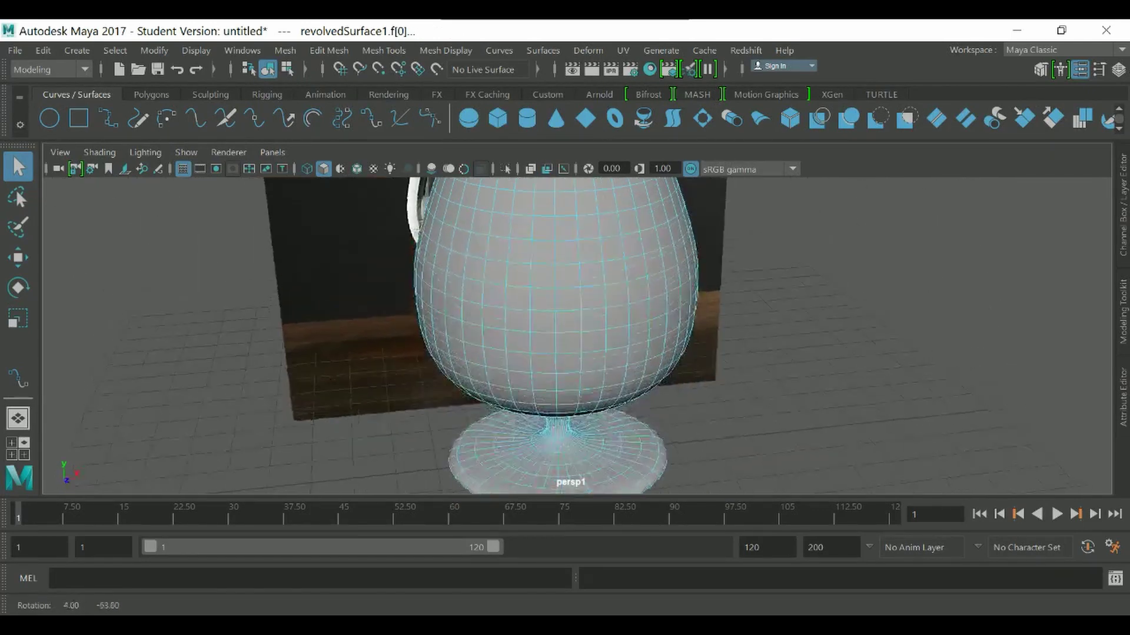
key("4")
left_click_drag(593, 341, 655, 278, "alt")
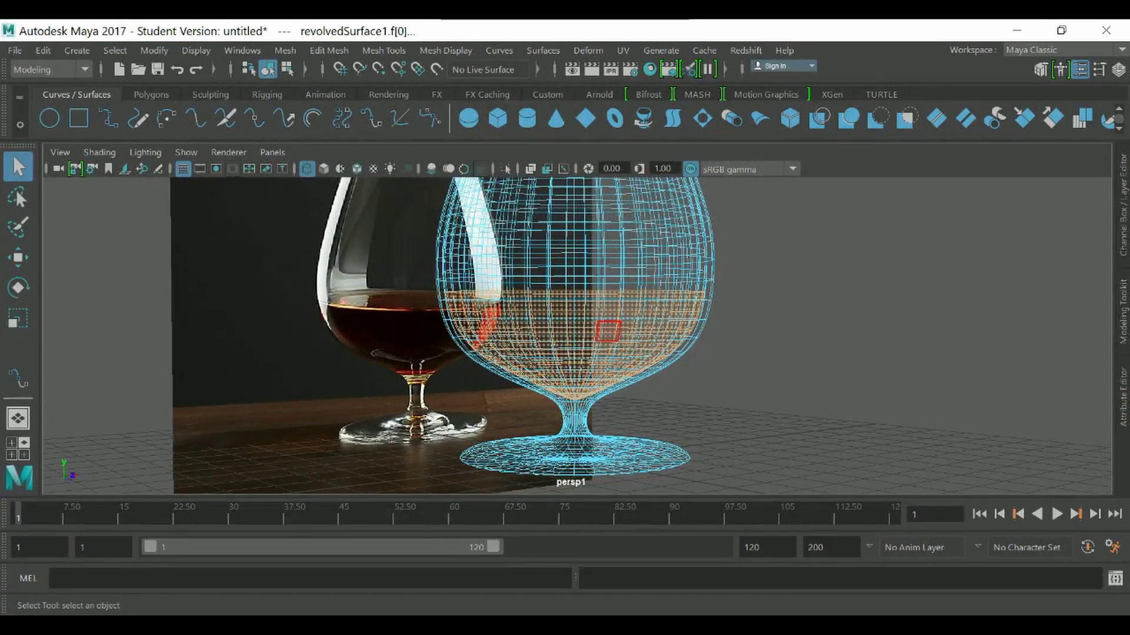
left_click_drag(564, 349, 557, 460, "alt")
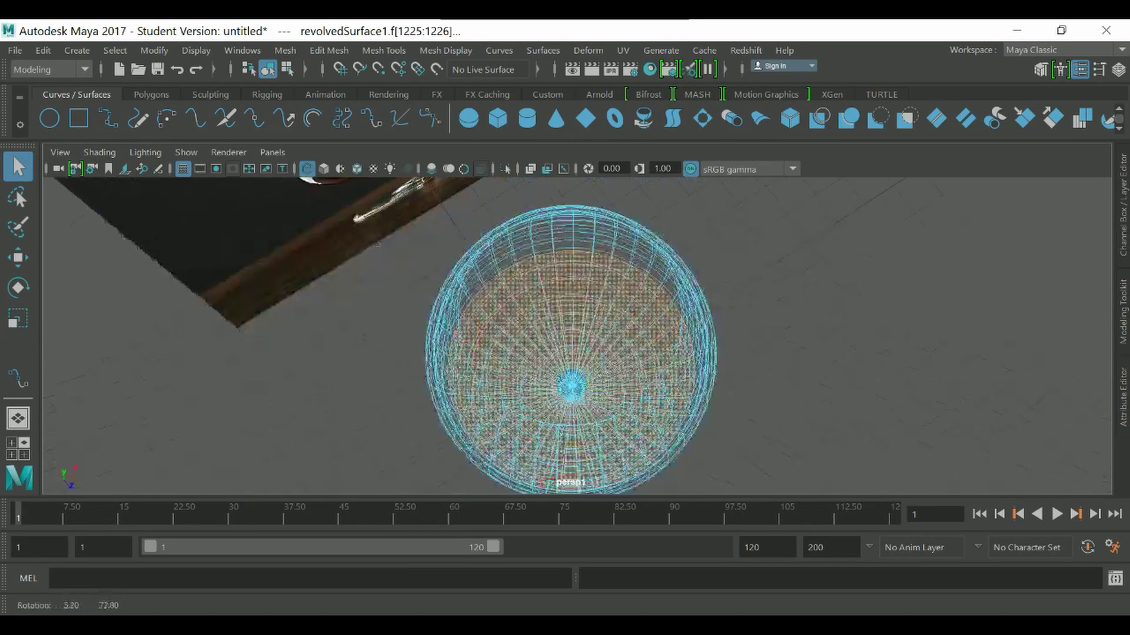
scroll(551, 300, "up", 2)
middle_click_drag(552, 300, 559, 373, "alt")
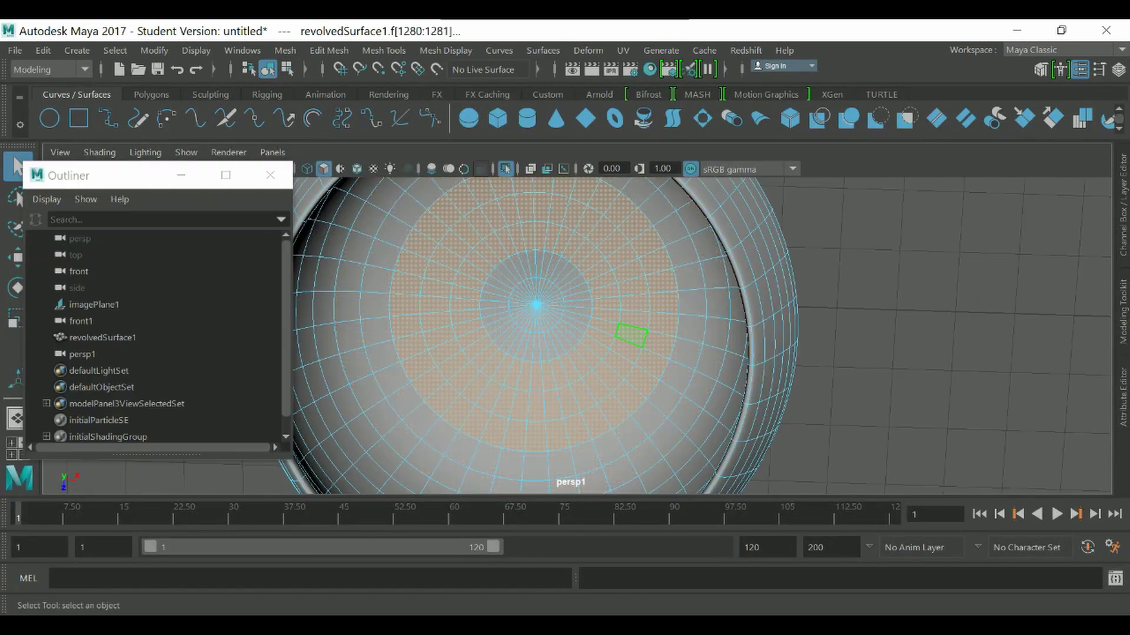
Step: Grow the face selection up the bowl's inner wall to the liquid level and check its extent in wireframe and shaded display
key("shift+period")
key("shift+period")
key("shift+comma")
key("shift+period")
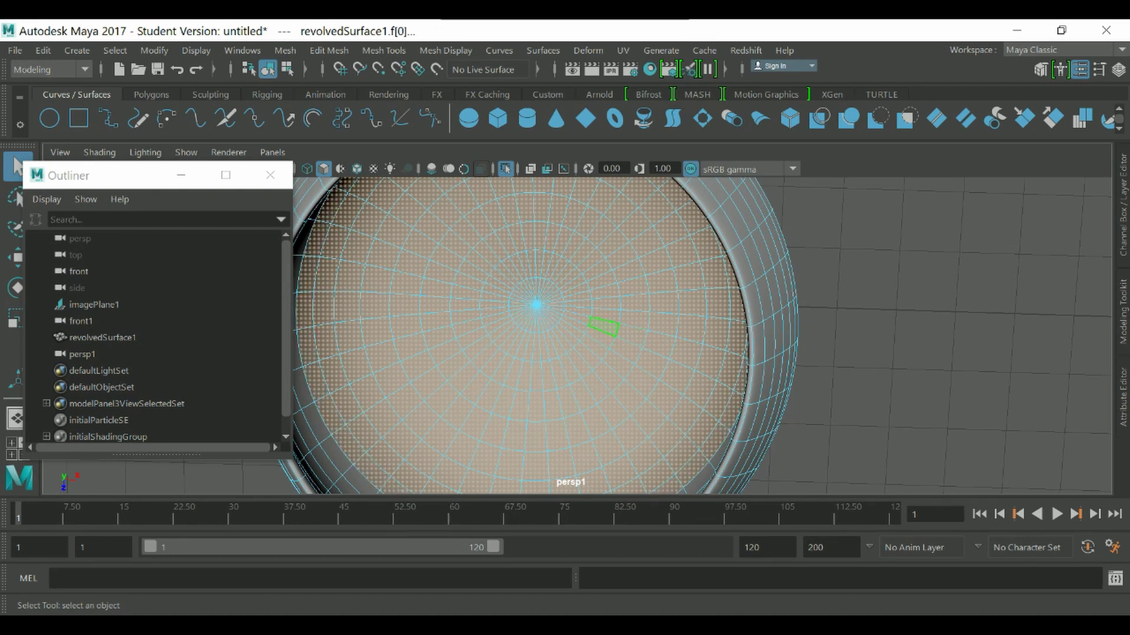
scroll(603, 326, "up", 2)
scroll(603, 327, "down", 3)
left_click_drag(603, 327, 713, 300, "alt")
key("4")
scroll(532, 374, "down", 4)
mouse_move(532, 373)
left_mouse_down("alt")
mouse_move(600, 376)
mouse_move(574, 381)
mouse_move(584, 355)
mouse_move(572, 301)
left_mouse_up("alt")
key("5")
Step: Split the selected inner bowl faces off the glass as a separate mesh, keeping the faces together with zero offset
right_click_drag(577, 301, 574, 226)
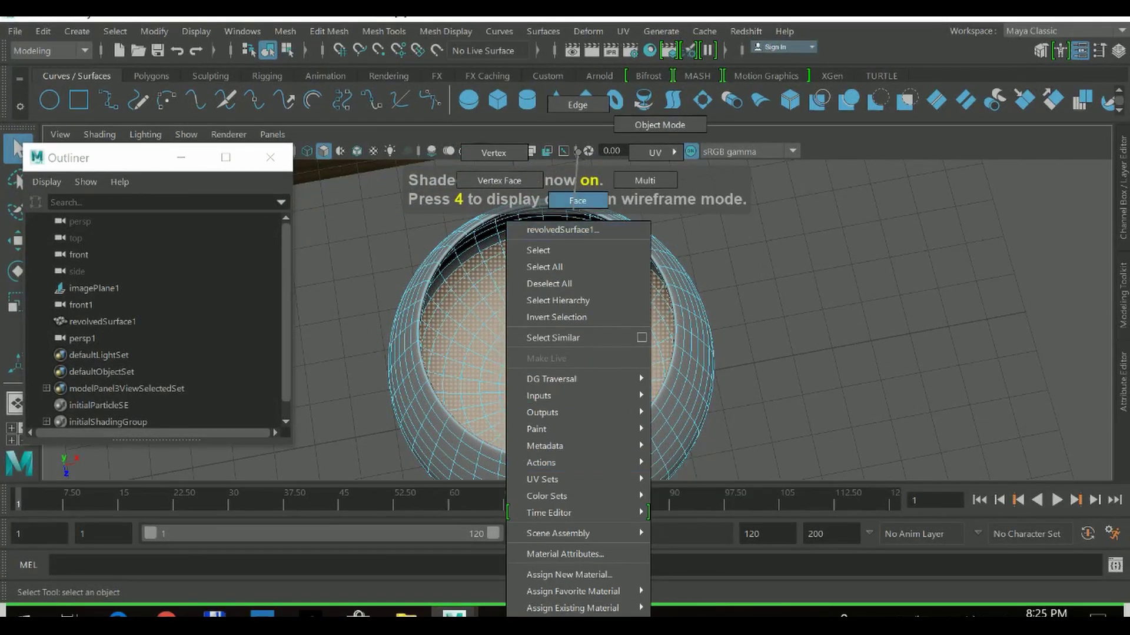
right_click_drag(581, 175, 579, 200)
right_click_drag(545, 301, 530, 537, "shift")
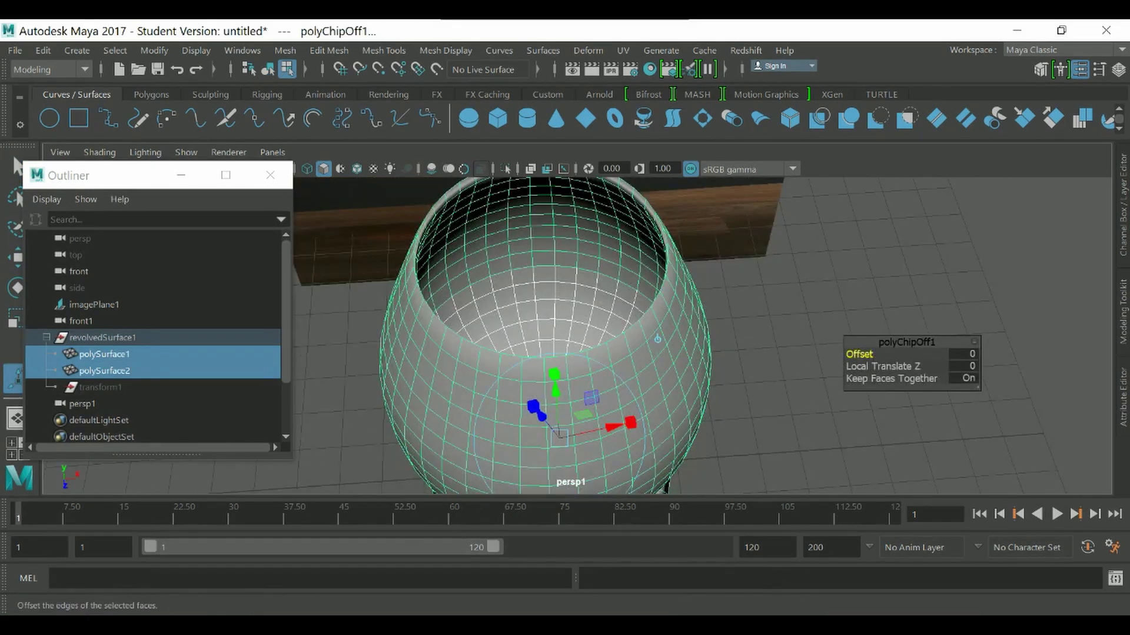
key("q")
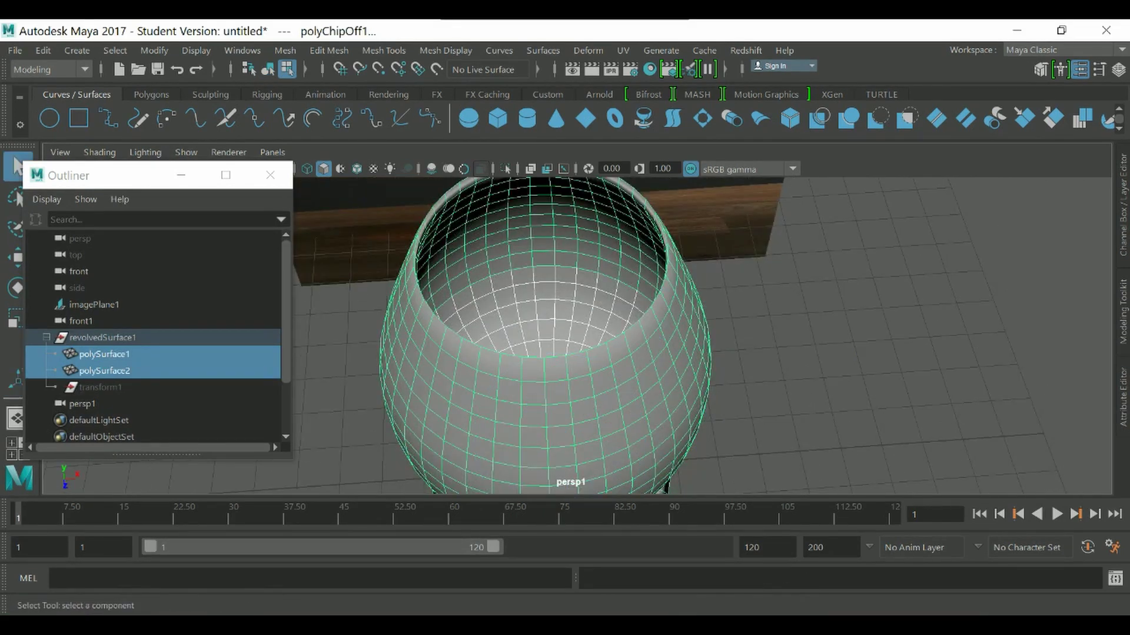
Step: Return to object mode, select the separated inner bowl mesh and isolate it in the view
left_click_drag(559, 329, 559, 412, "alt")
double_click(543, 353)
right_click_drag(615, 319, 693, 144)
left_click(588, 318)
key("ctrl+q")
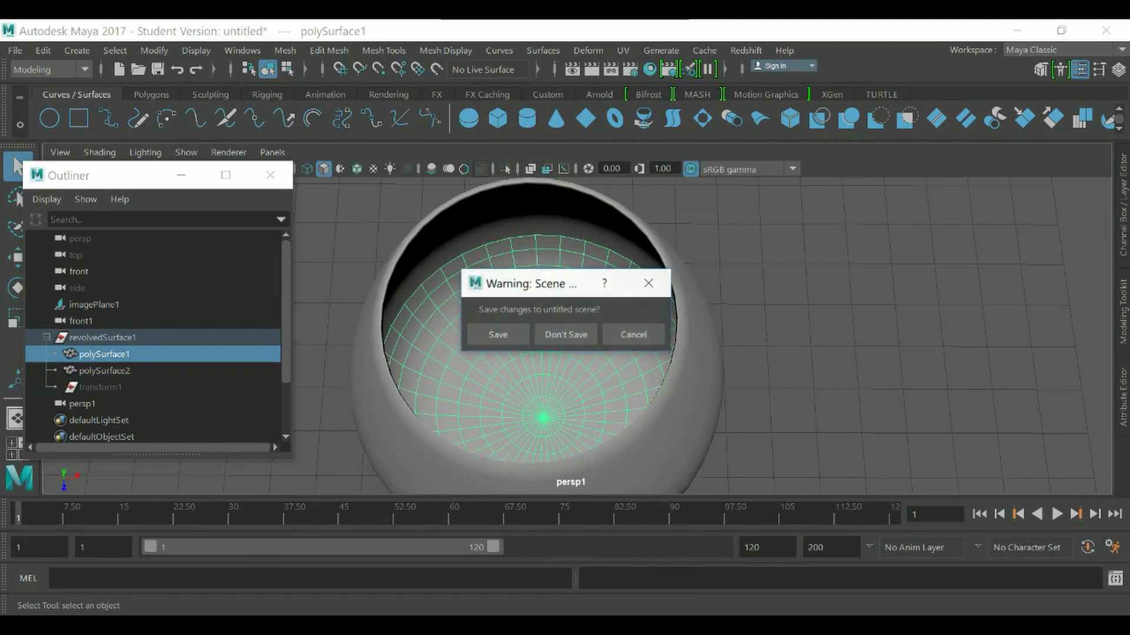
key("Escape")
key("ctrl+1")
left_click_drag(548, 412, 547, 329, "alt")
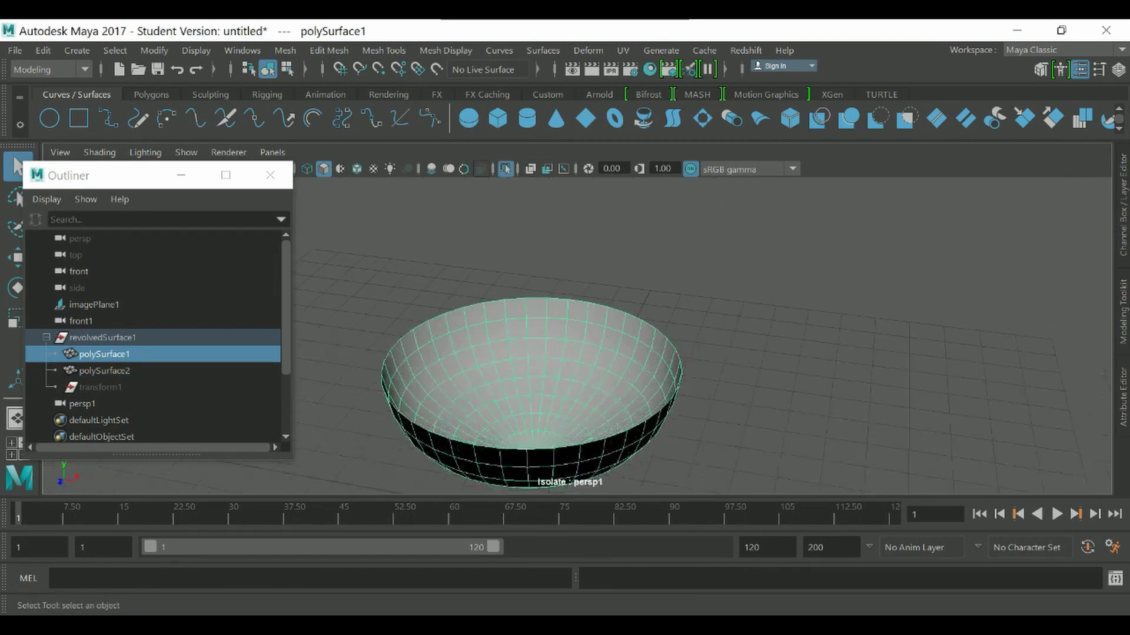
middle_click_drag(529, 376, 546, 323, "alt")
Step: Close the bowl mesh's open top by repeatedly extruding its rim edge loop inward, scaling it, and merging the last ring at the centre
right_click_drag(618, 200, 617, 118)
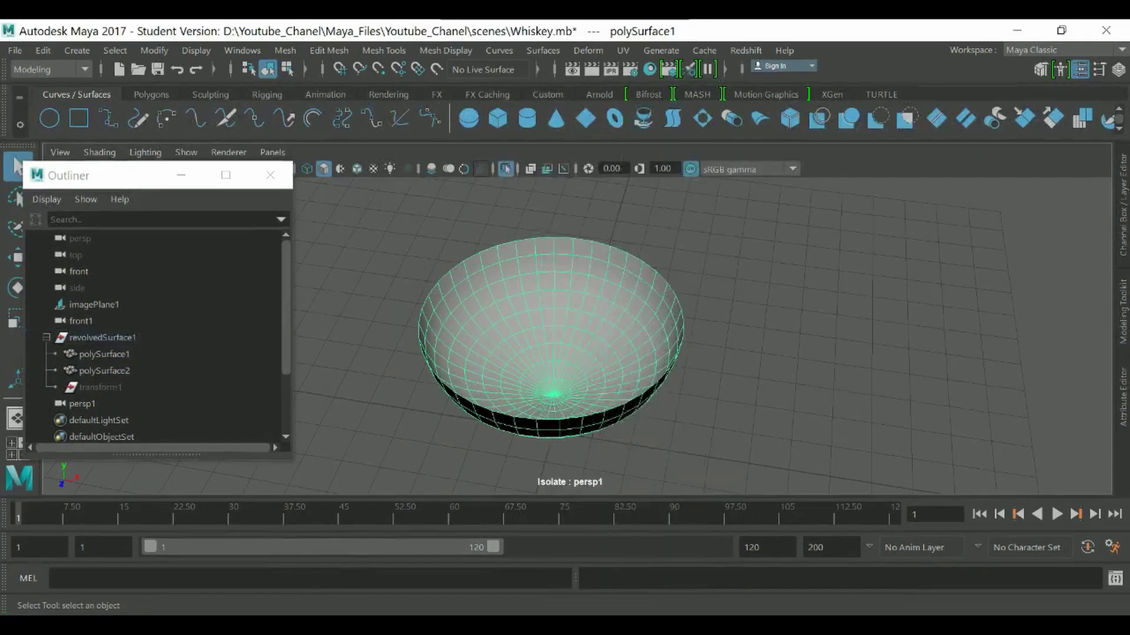
left_click(661, 250)
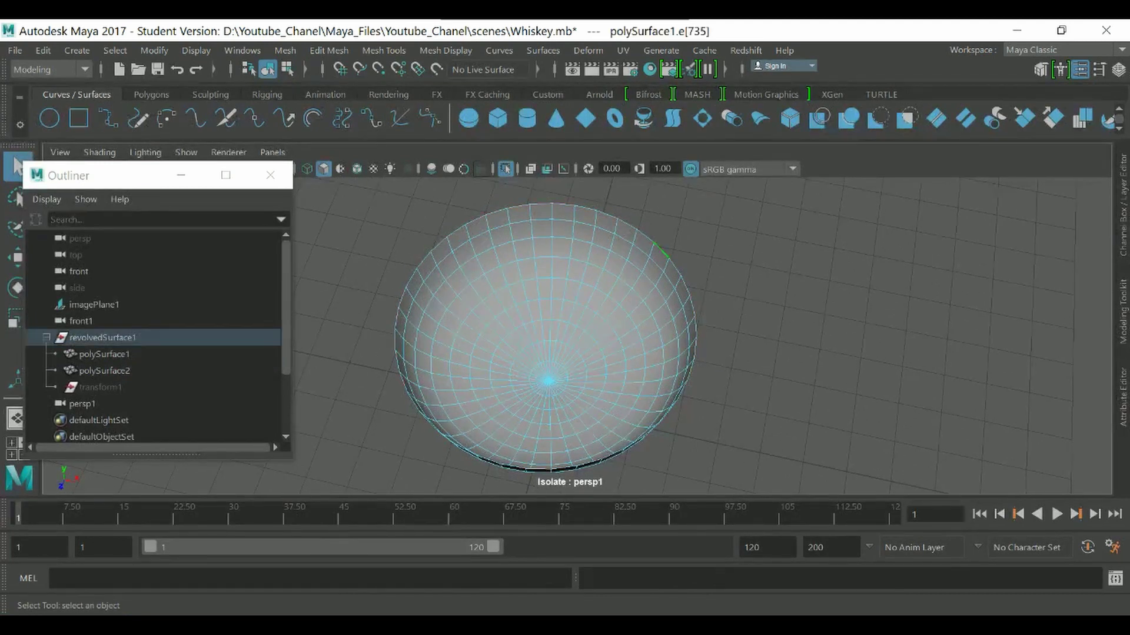
key("ctrl+e")
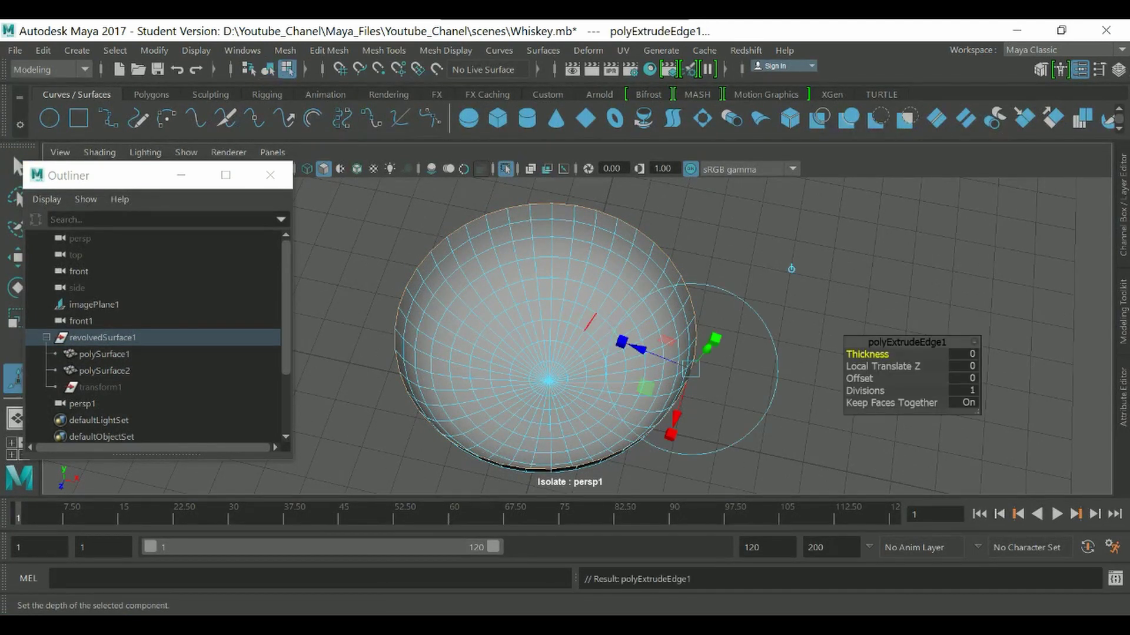
key("r")
left_click_drag(545, 327, 500, 327)
key("ctrl+e")
key("r")
key("ctrl+e")
key("r")
right_click(564, 302, "shift")
right_click_drag(565, 286, 562, 194, "shift")
left_click_drag(562, 194, 562, 124, "alt")
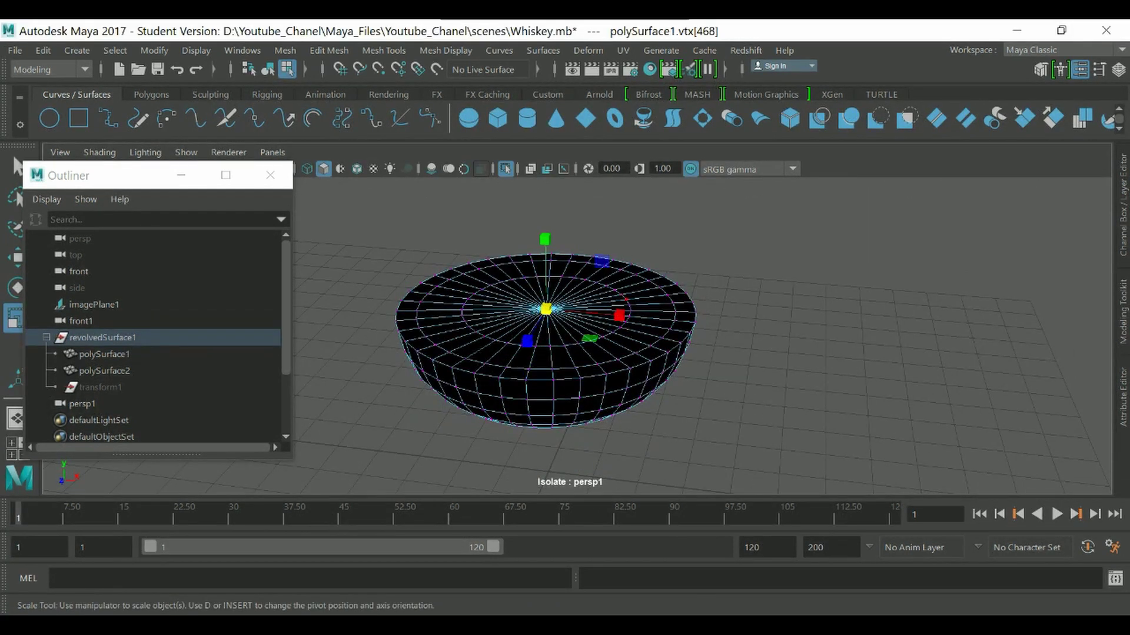
Step: Reverse the normals of the closed liquid mesh and return it to object mode
key("q")
key("F8")
left_click_drag(547, 329, 547, 309, "alt")
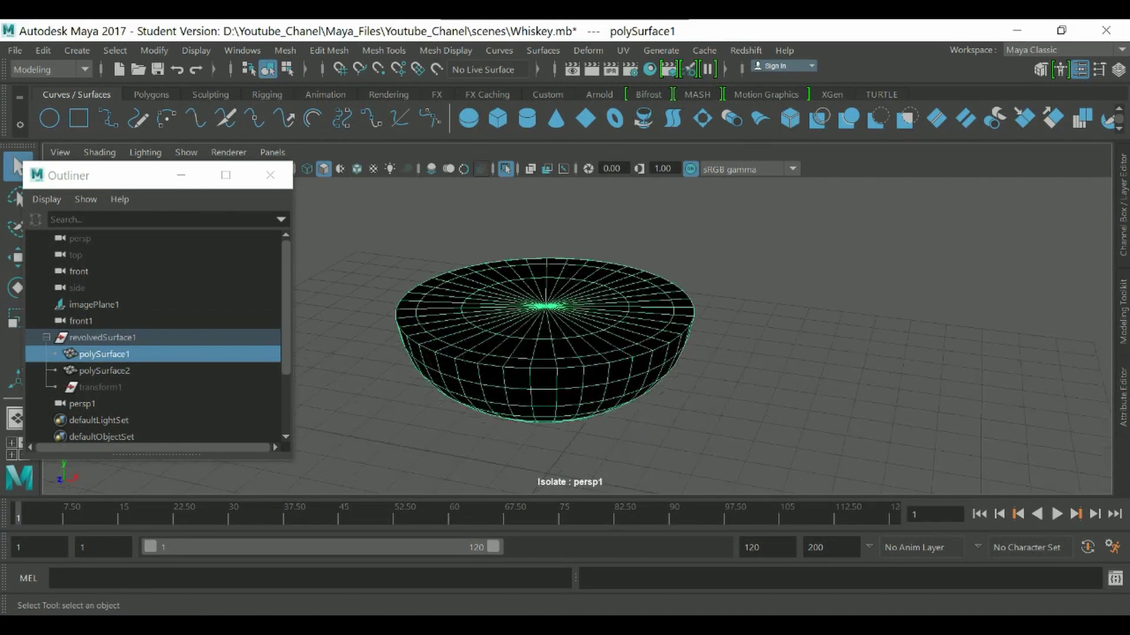
left_click(445, 50)
left_click(468, 126)
key("r")
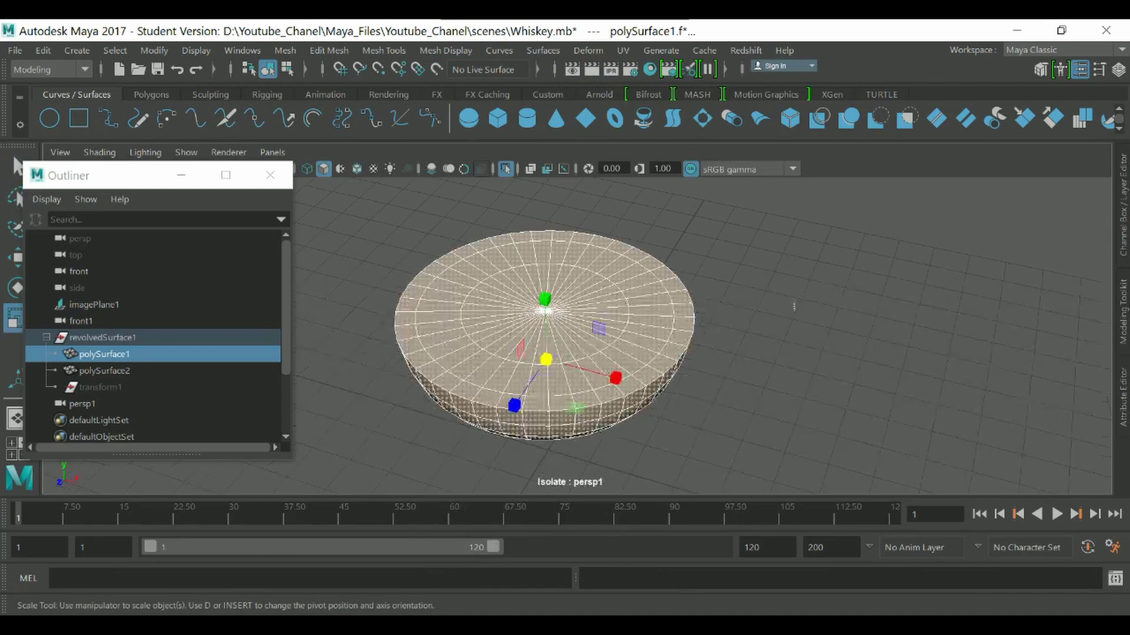
left_click(794, 306)
left_click(665, 270)
key("q")
right_click_drag(667, 267, 711, 240)
Step: End the isolation and turn on smooth preview for both the glass and the liquid mesh
left_click_drag(547, 329, 635, 382, "alt")
key("ctrl+1")
left_click(794, 306)
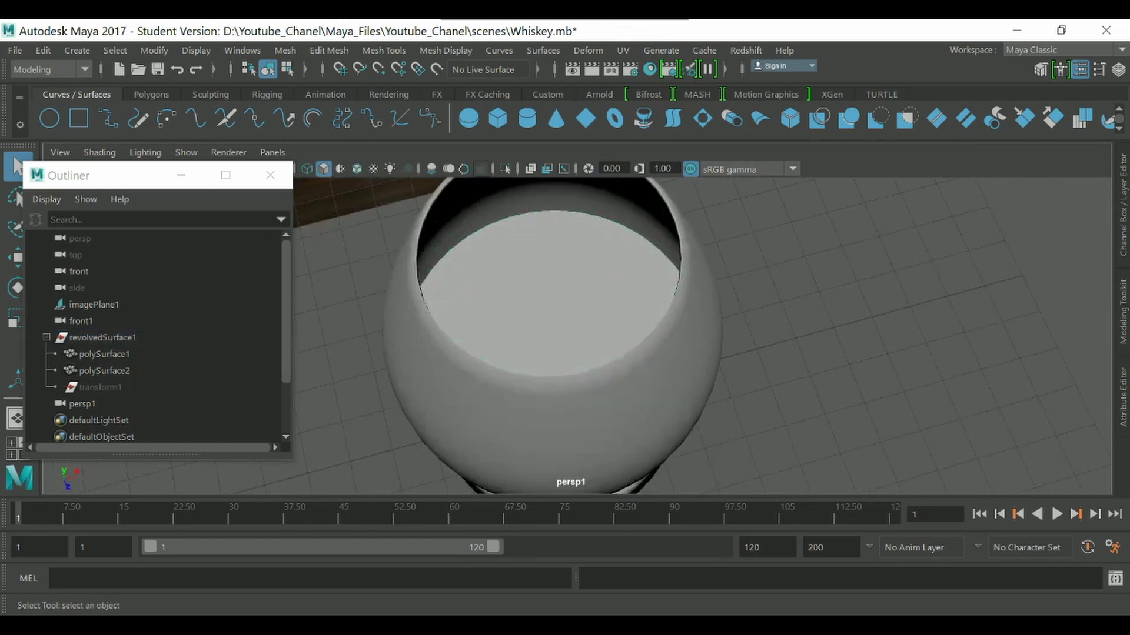
left_click(695, 353)
key("3")
left_click(588, 294)
key("3")
mouse_move(588, 294)
left_mouse_down("alt")
mouse_move(588, 329)
mouse_move(582, 312)
left_mouse_up("alt")
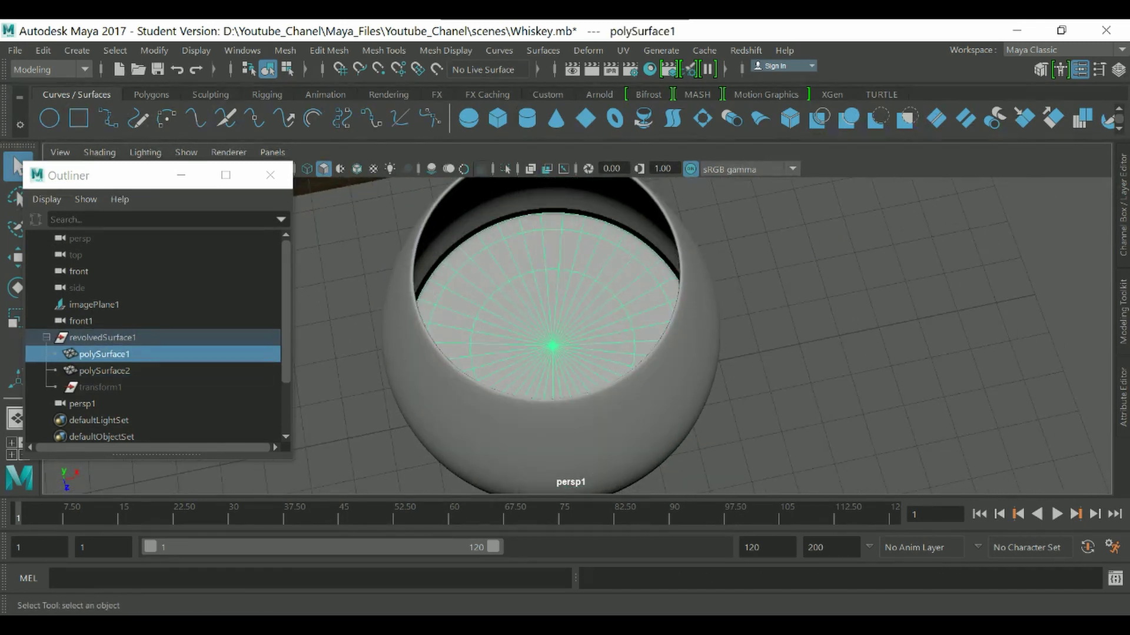
Step: Isolate the liquid mesh and work on its edges with the Multi-Cut tool
key("ctrl+1")
scroll(577, 336, "up", 2)
mouse_move(647, 329)
left_mouse_down("alt")
mouse_move(700, 230)
mouse_move(703, 240)
left_mouse_up("alt")
mouse_move(703, 240)
right_mouse_down("shift")
mouse_move(703, 279)
mouse_move(632, 213)
mouse_move(638, 223)
right_mouse_up("shift")
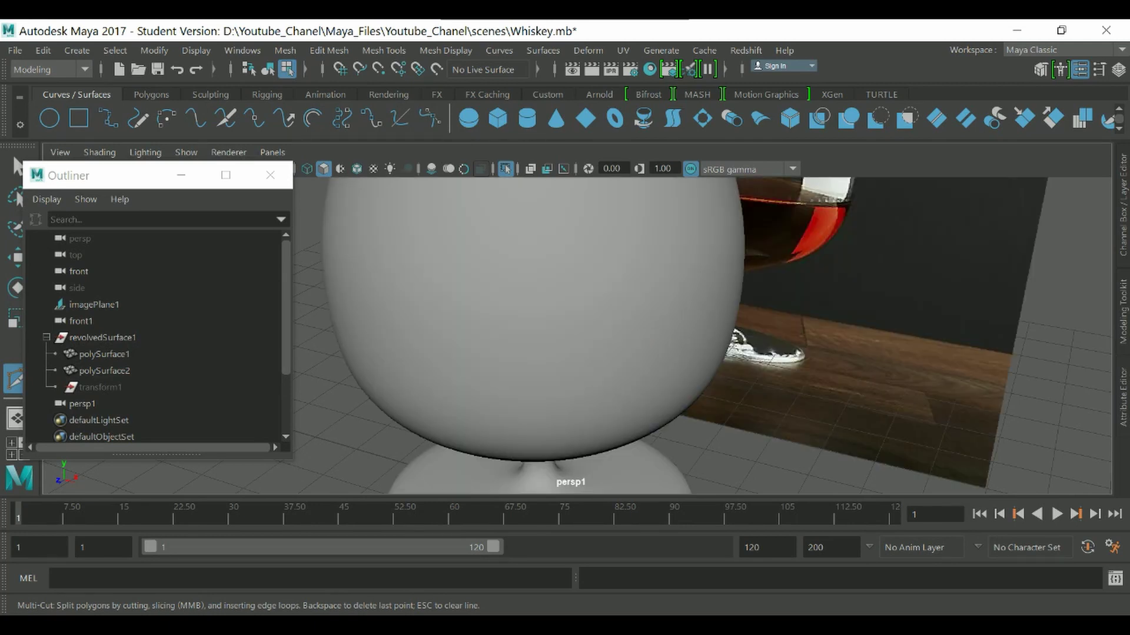
key("q")
Step: Select the glass's inner edge loop around the liquid surface and scale it to about 0.996 in X
left_click_drag(611, 259, 654, 232, "alt")
left_click(546, 327)
left_click_drag(546, 327, 566, 400, "alt")
left_click(670, 218)
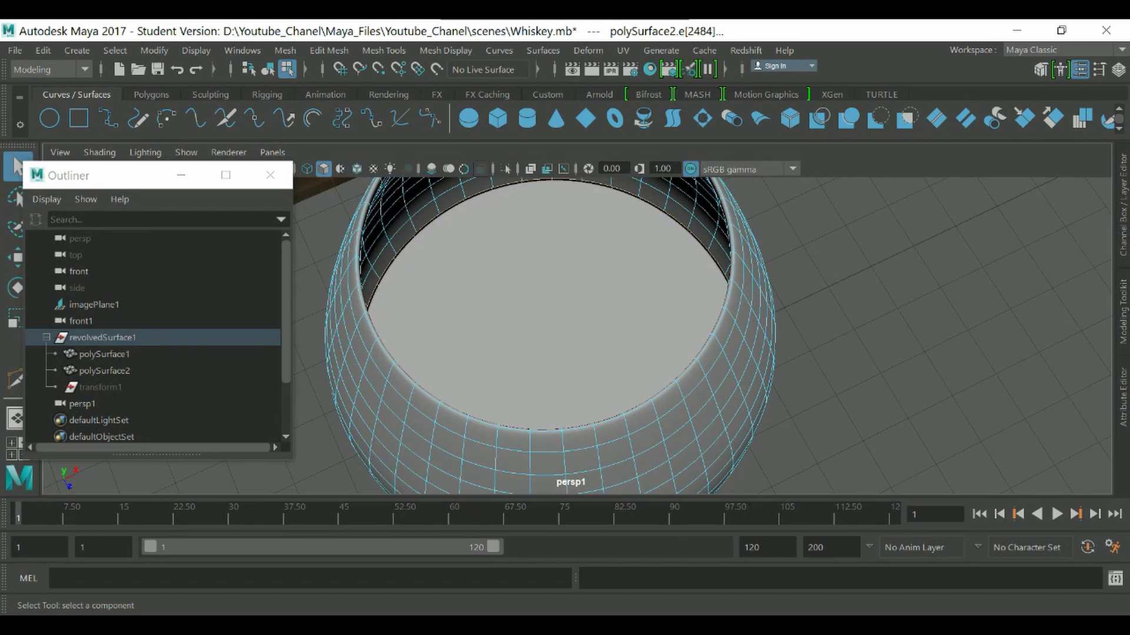
key("r")
left_click_drag(553, 354, 549, 354)
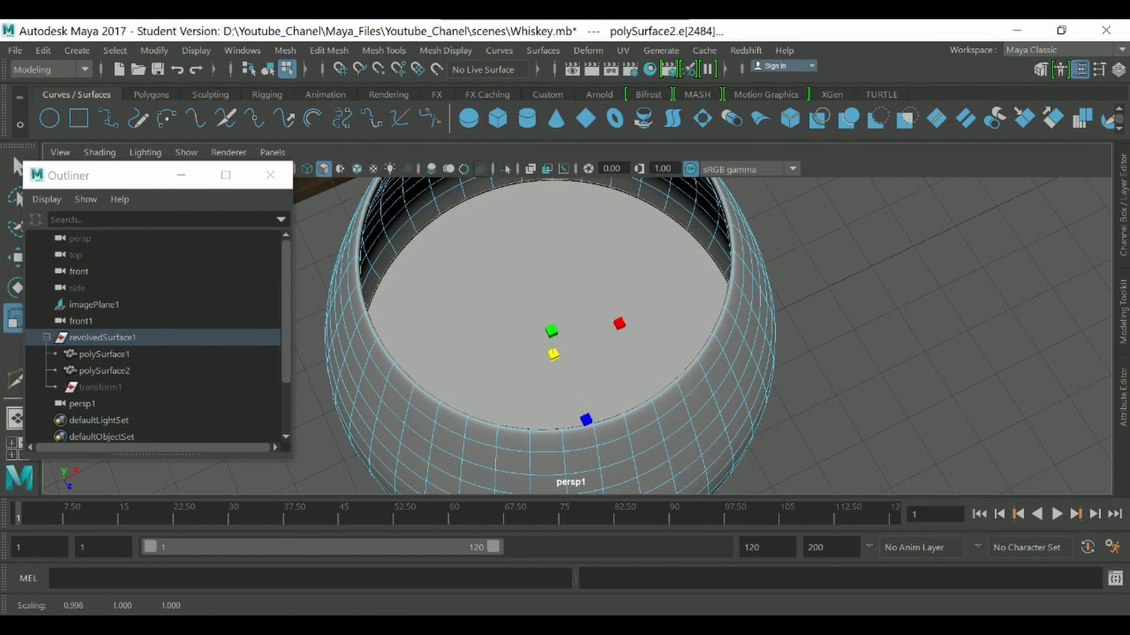
key("q")
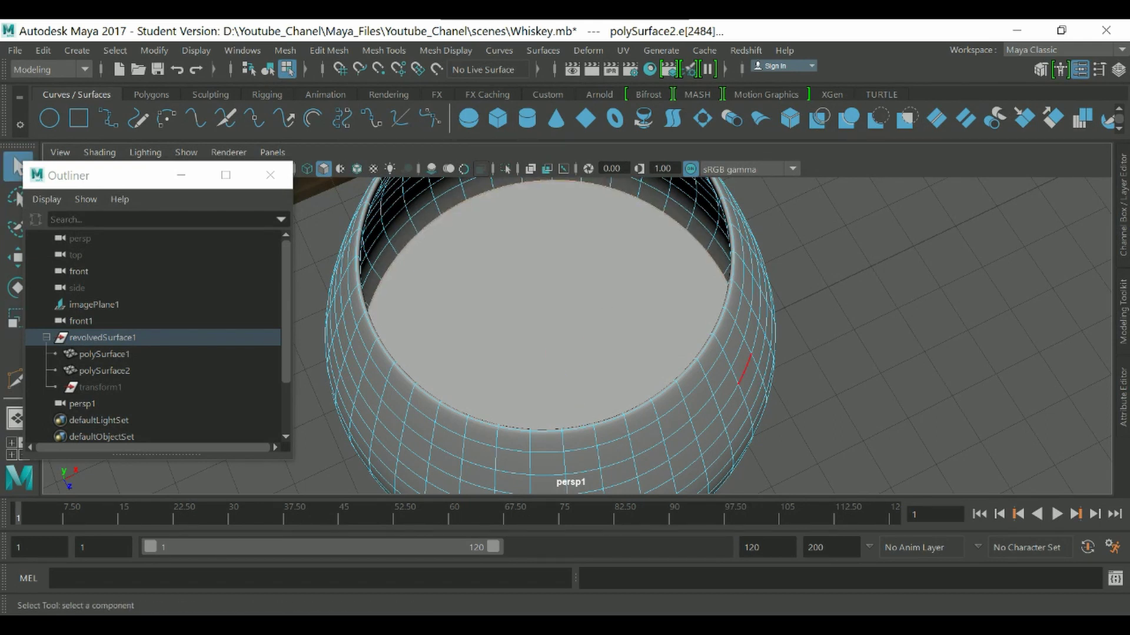
left_click_drag(862, 256, 949, 352)
Step: Return the glass to object mode, deselect it and close the Outliner
left_click_drag(764, 365, 662, 294, "alt")
scroll(662, 294, "down", 5)
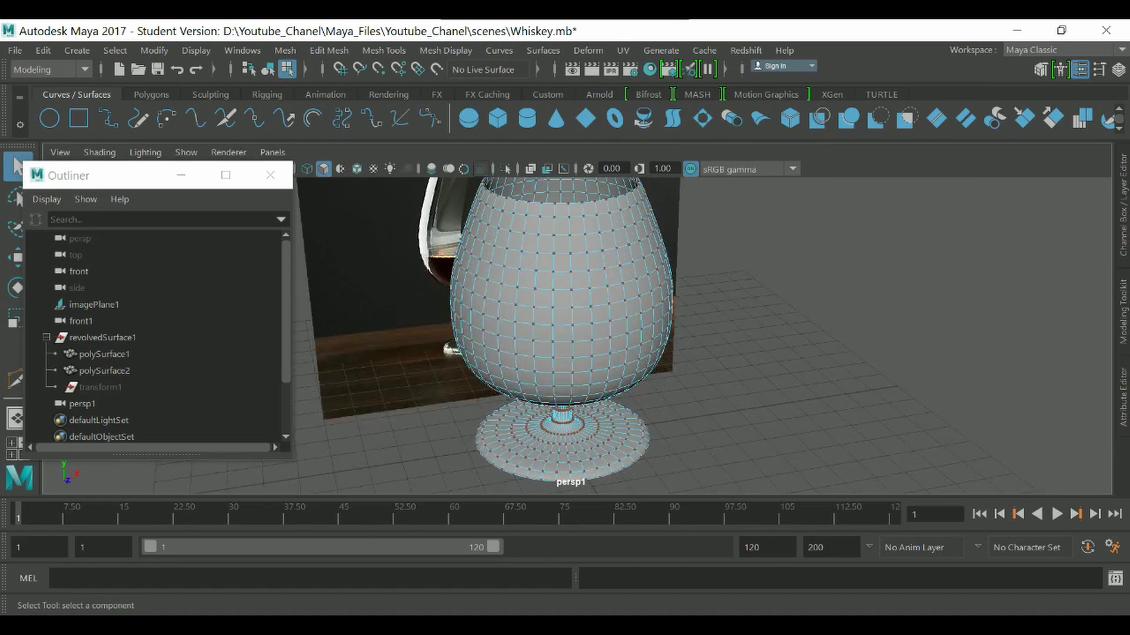
middle_click_drag(562, 294, 586, 352, "alt")
key("F8")
left_click_drag(585, 294, 635, 282, "alt")
left_click(824, 294)
left_click(270, 175)
Step: Hide the image plane with the reference photo of the glass
scroll(594, 294, "down", 4)
left_click(447, 264)
key("ctrl+h")
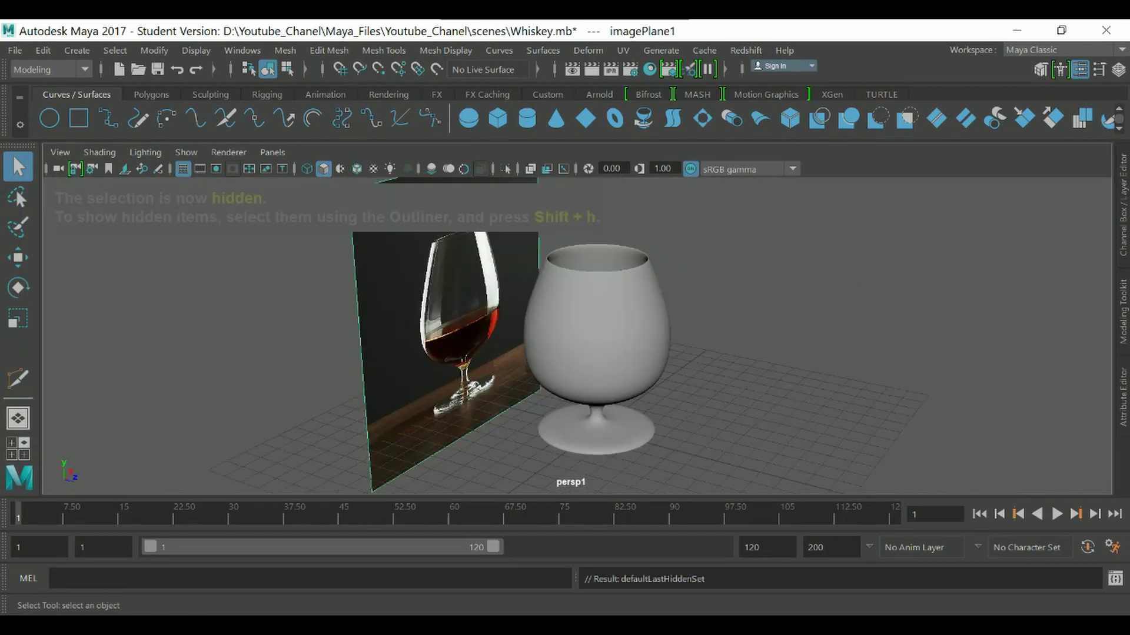
Step: Create a polygon cylinder at the glass's foot and rotate it onto its side
scroll(578, 336, "down", 3)
left_click_drag(647, 329, 506, 353, "alt")
scroll(591, 339, "down", 2)
left_click(150, 94)
left_click(108, 118)
key("e")
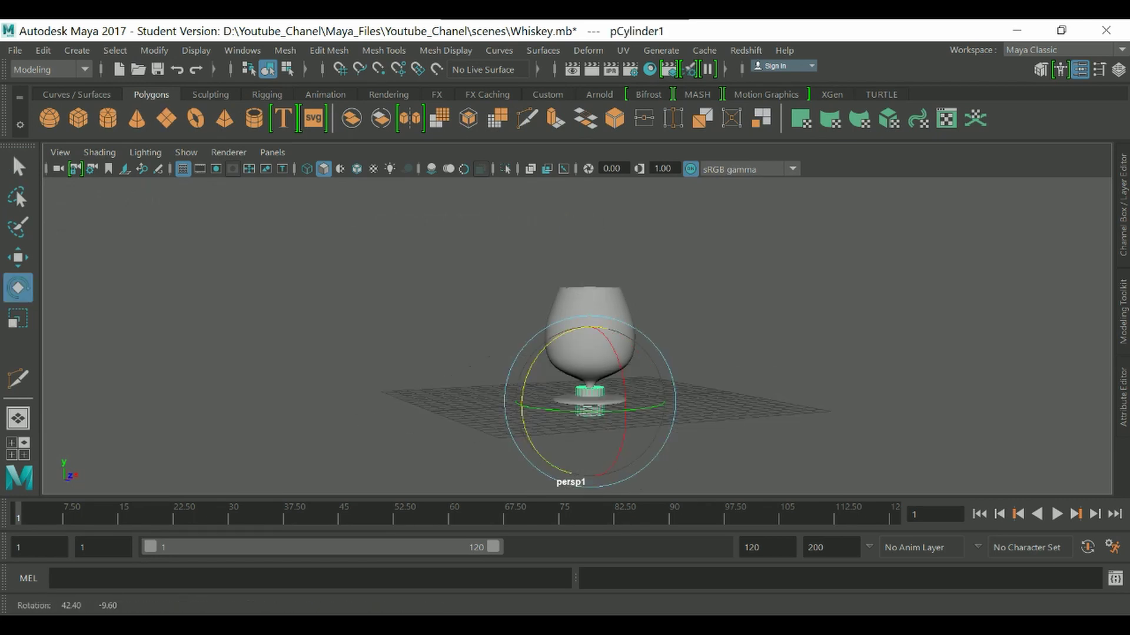
scroll(589, 347, "up", 3)
middle_click_drag(588, 376, 563, 296, "alt")
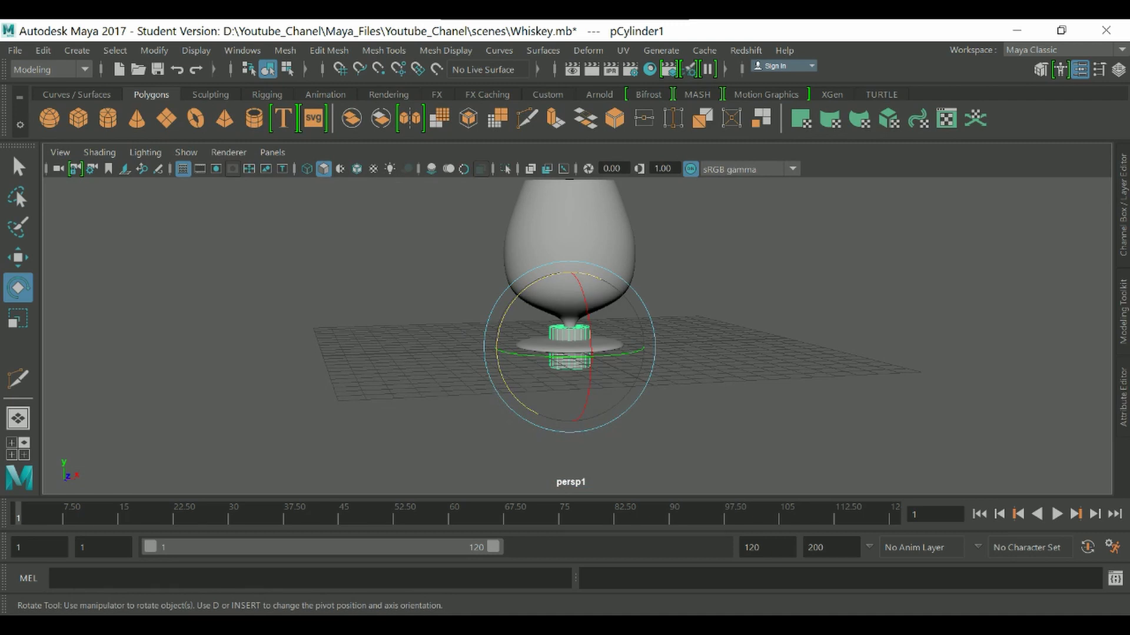
left_click_drag(526, 290, 629, 411)
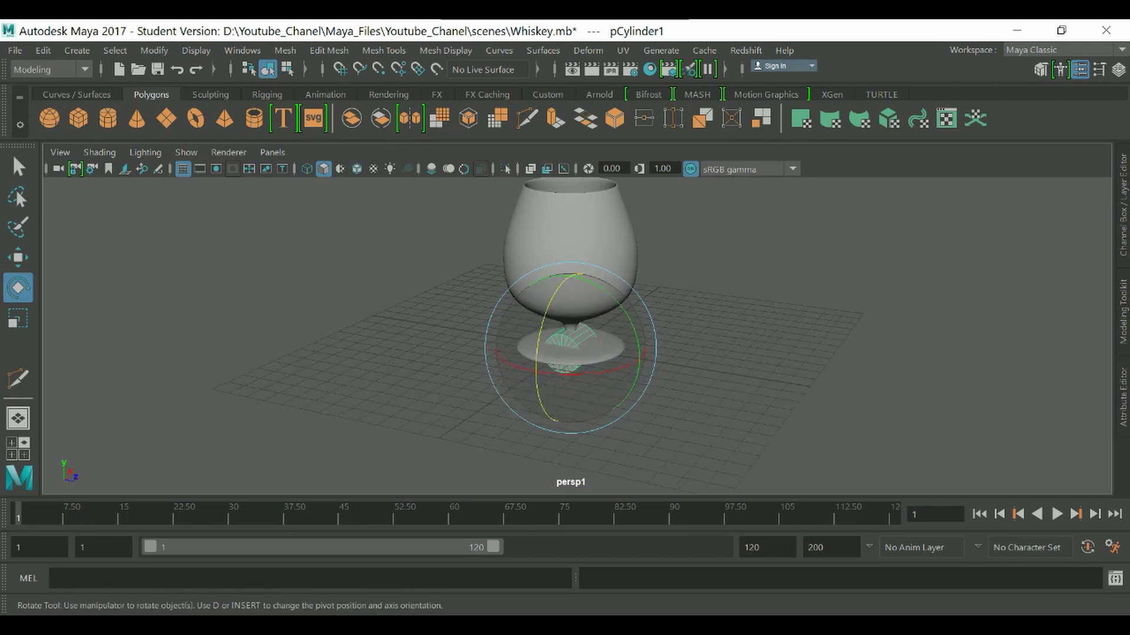
Step: Scale the cylinder up uniformly until it is much larger than the glass
key("r")
left_click_drag(570, 347, 824, 348)
left_click_drag(824, 348, 897, 321, "alt")
left_click_drag(564, 353, 524, 361, "alt")
Step: In the side view, select the faces of the cylinder's half facing away from positive Z and delete them
key("space")
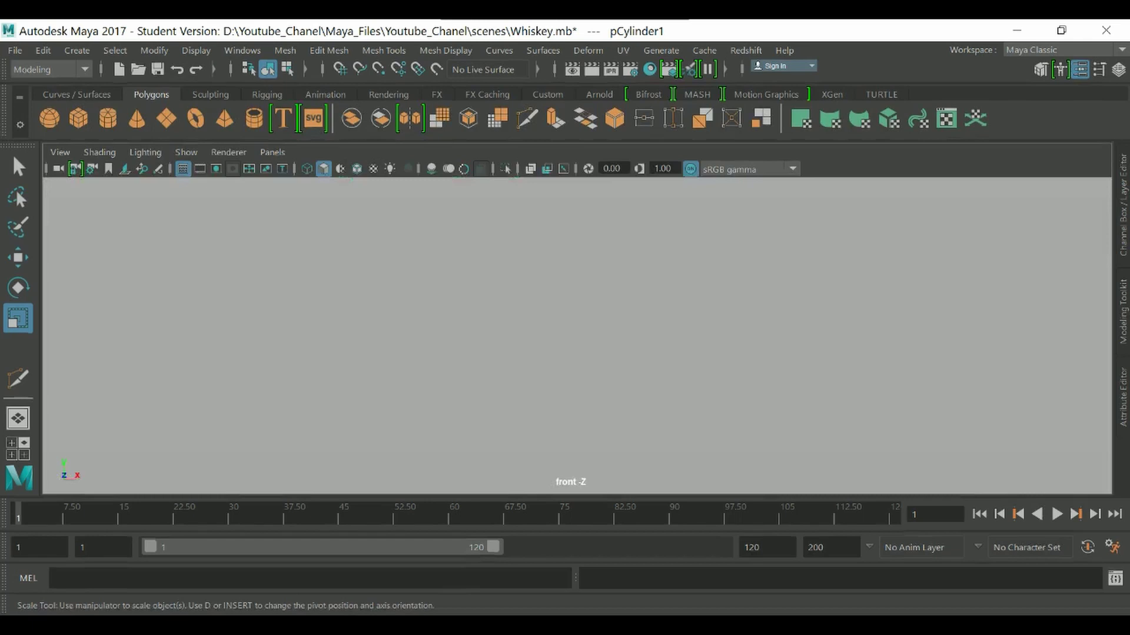
key("space")
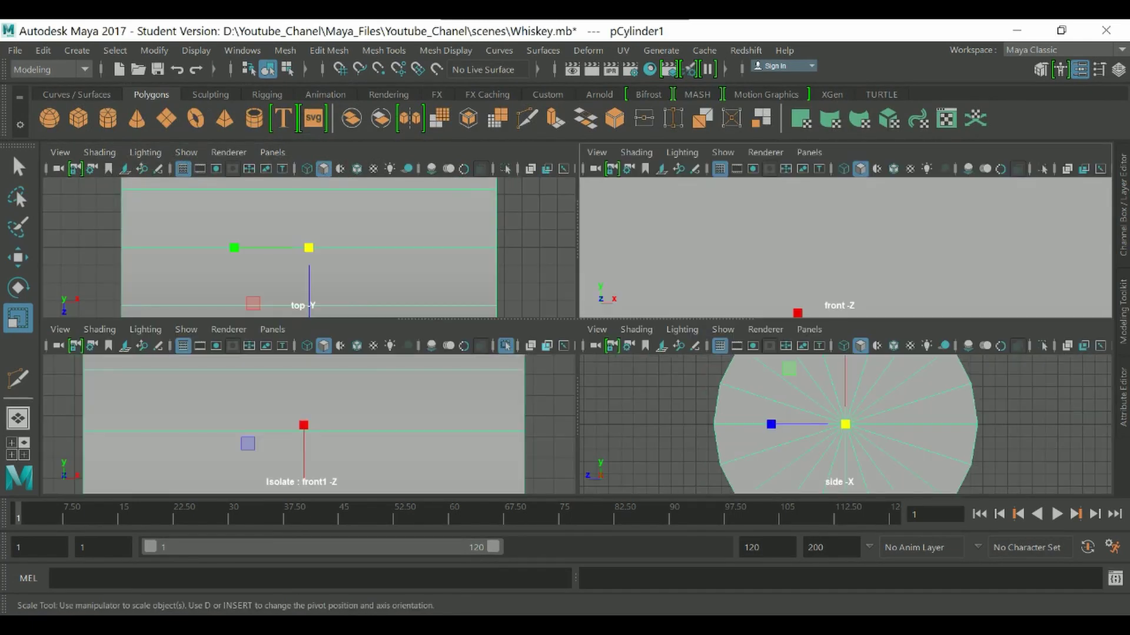
key("space")
scroll(576, 336, "down", 5)
left_click(758, 353)
key("ctrl+z")
right_click_drag(665, 169, 665, 217)
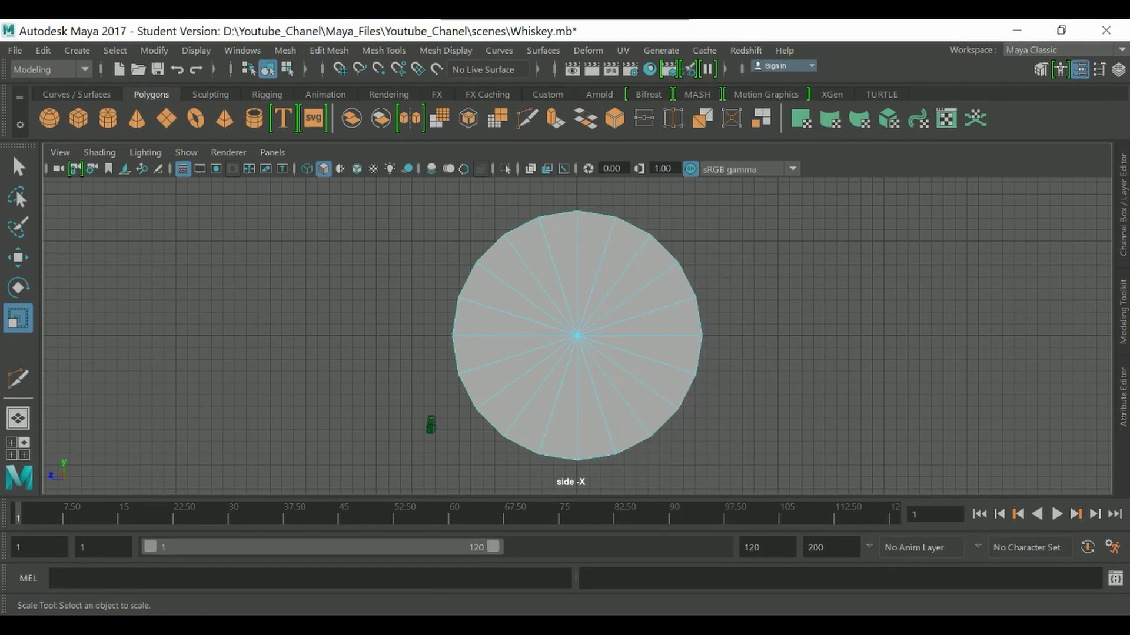
left_click_drag(608, 448, 588, 480)
key("Delete")
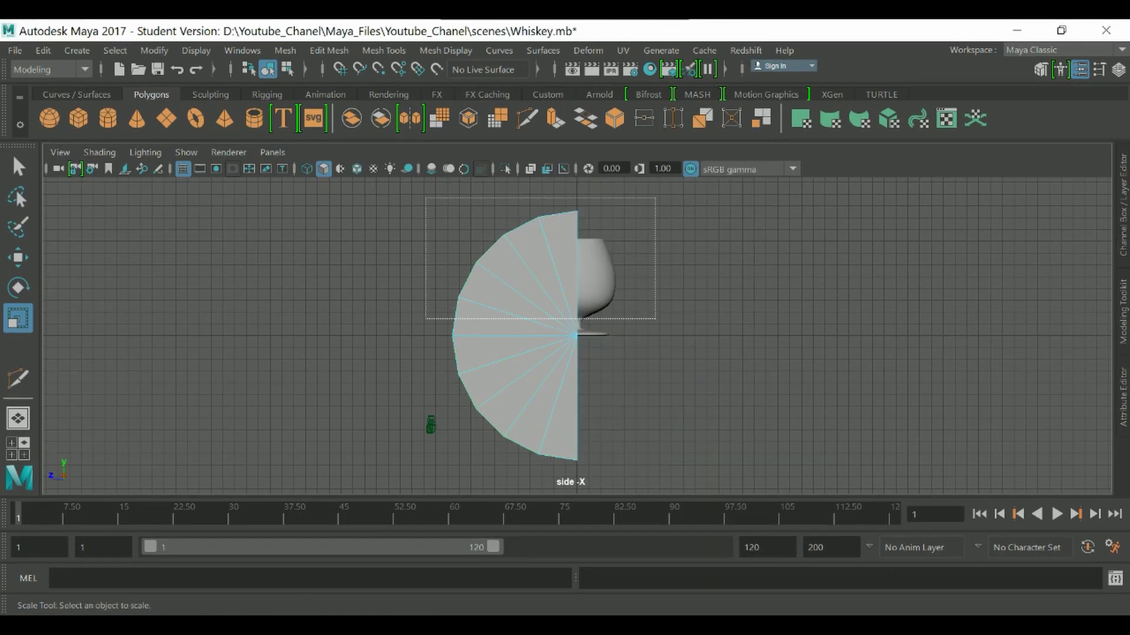
Step: Delete the remaining half cylinder's upper quarter and its end-cap faces, leaving only the lower curved strip
left_click_drag(655, 198, 425, 319)
key("Delete")
left_click_drag(624, 293, 549, 385)
key("Delete")
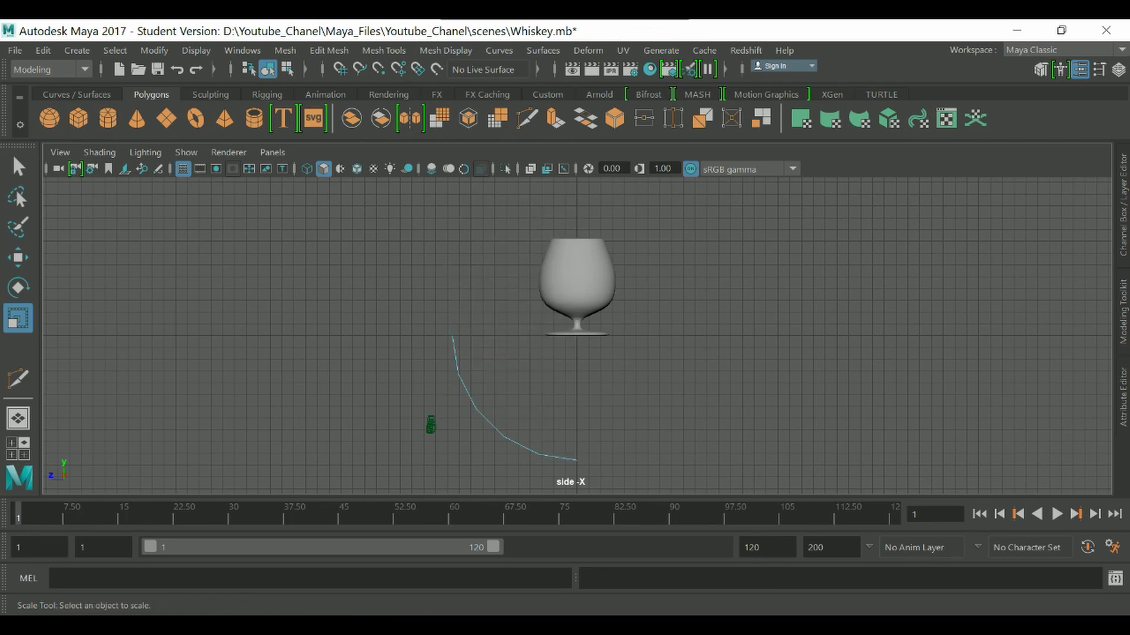
left_click_drag(659, 323, 493, 423)
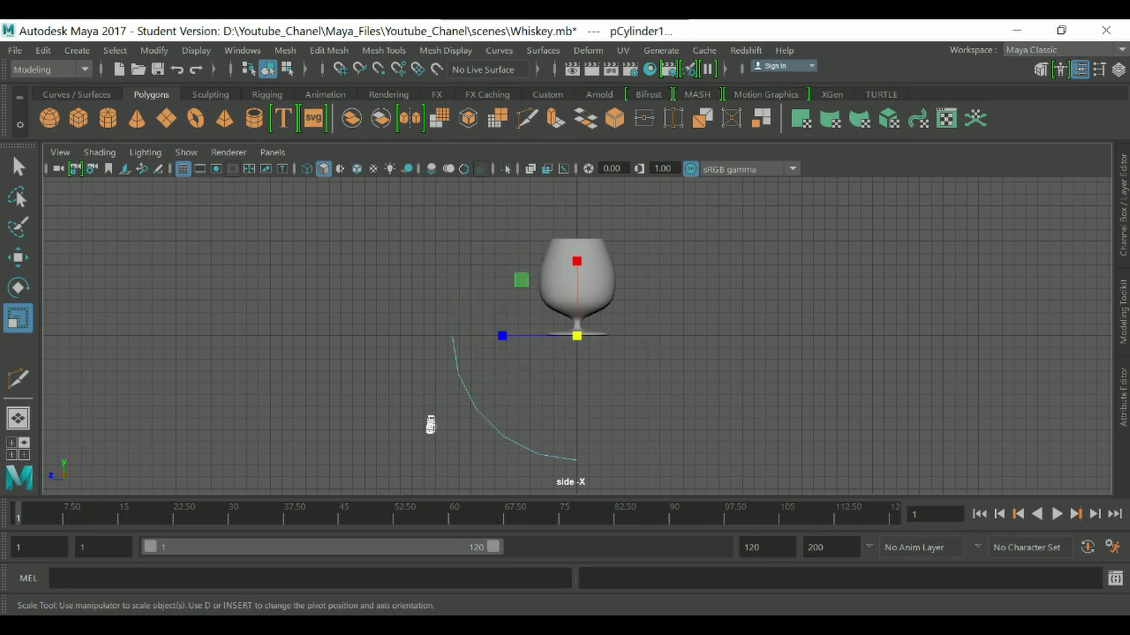
Step: In the perspective view, extrude the curved strip's upper edge straight up to form the backdrop's wall
key("space")
key("space")
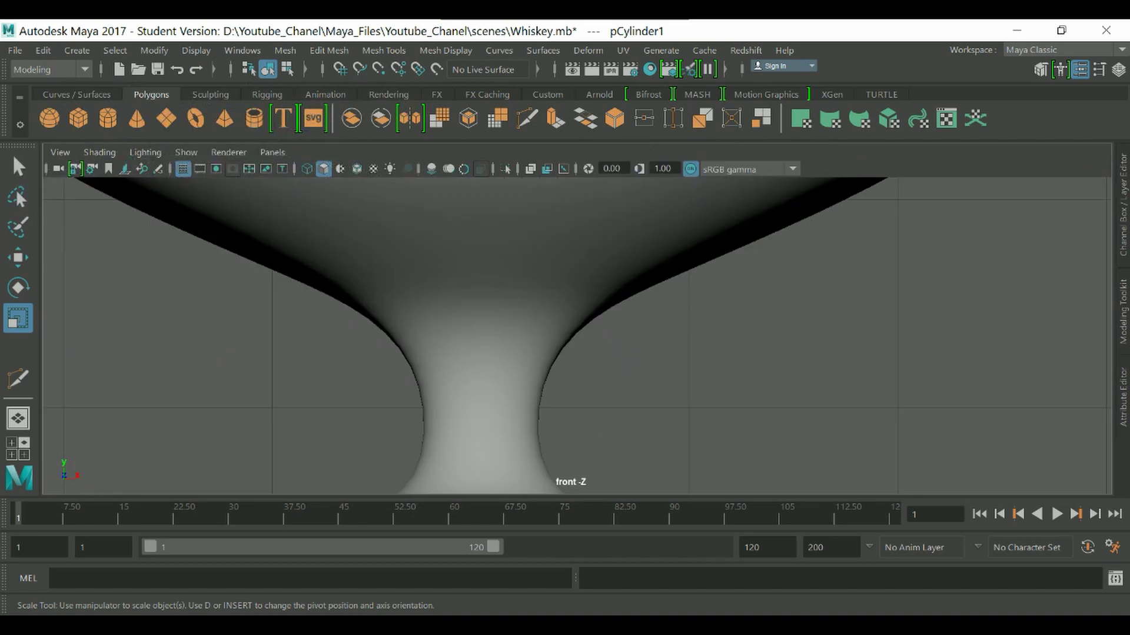
left_click_drag(651, 282, 651, 281, "alt")
key("space")
left_click_drag(654, 194, 651, 186)
left_click_drag(651, 265, 683, 236, "alt")
middle_click_drag(410, 423, 444, 359, "alt")
left_click_drag(445, 358, 445, 329, "alt")
right_click_drag(444, 330, 443, 105)
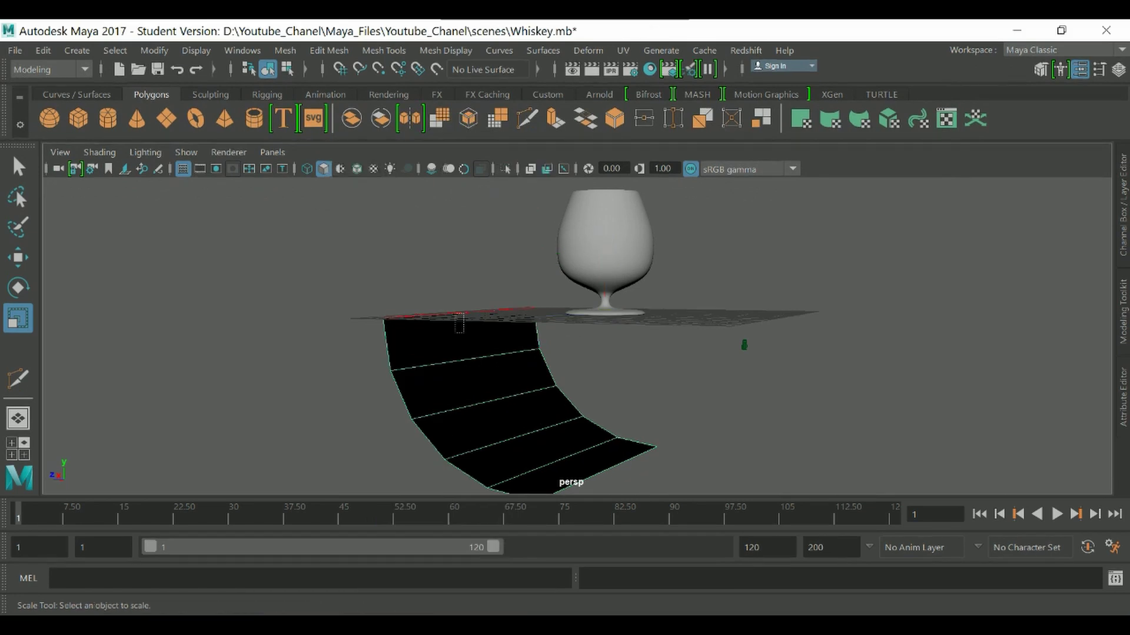
left_click_drag(464, 333, 464, 334)
left_click_drag(465, 334, 500, 353, "alt")
key("ctrl+e")
key("w")
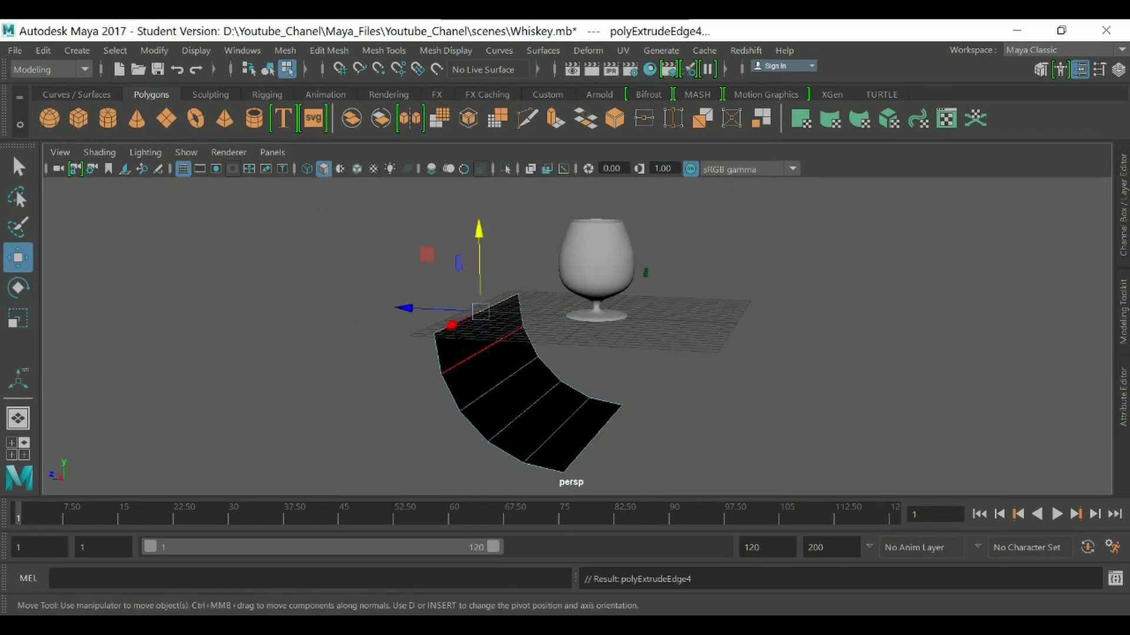
left_click_drag(479, 233, 479, 58)
Step: Extrude the curved strip's lower edge outward under the glass to form the backdrop's floor
scroll(525, 318, "down", 3)
left_click_drag(559, 406, 606, 424, "alt")
left_click_drag(606, 425, 776, 420, "alt")
key("ctrl+e")
key("w")
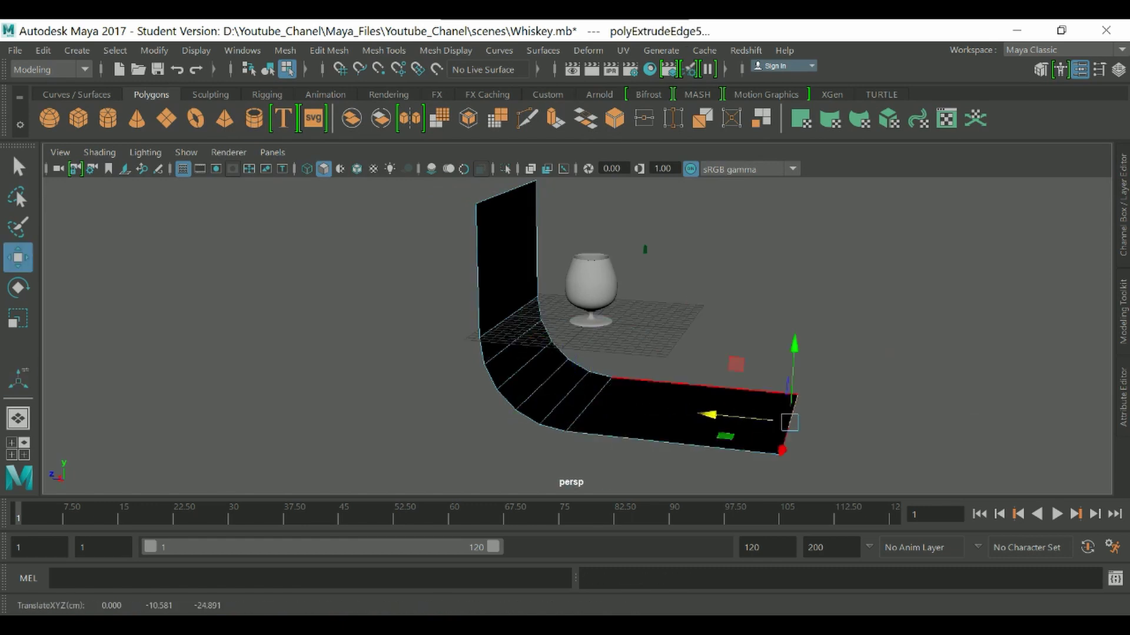
Step: Select the top edge of the backdrop's wall and move it higher
left_click_drag(653, 377, 700, 377, "alt")
middle_click_drag(523, 264, 515, 370, "alt")
left_click_drag(515, 370, 415, 377, "alt")
left_click_drag(520, 316, 519, 315)
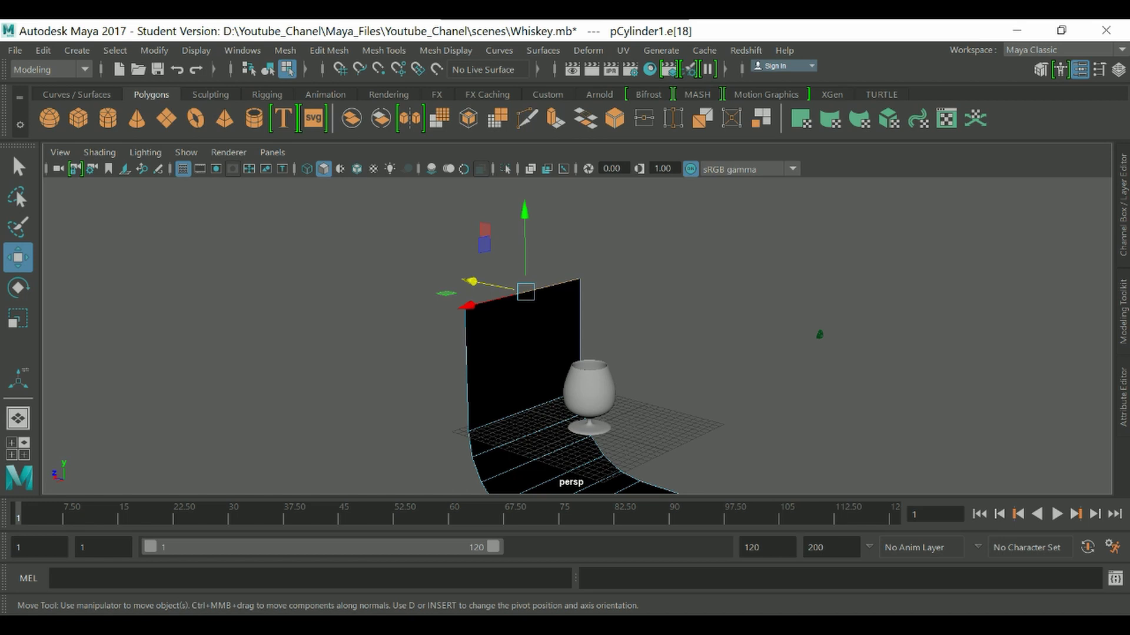
left_click_drag(524, 219, 525, 158)
Step: Return the backdrop to object mode and scale it much wider behind the glass
right_click_drag(517, 351, 759, 203)
left_click_drag(759, 203, 682, 208, "alt")
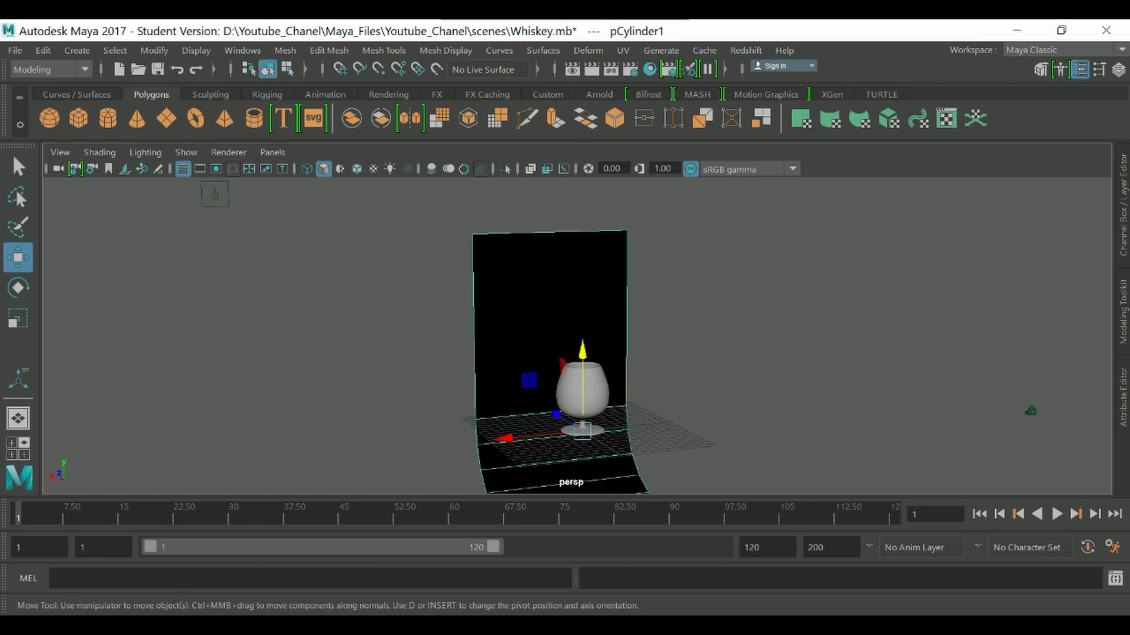
key("r")
left_click_drag(650, 425, 785, 410)
left_click_drag(785, 411, 907, 415, "alt")
Step: Move the backdrop into place behind and beneath the glass and deselect it
key("w")
left_click_drag(509, 398, 474, 327)
key("q")
left_click_drag(871, 459, 735, 488, "alt")
left_click(790, 462)
scroll(765, 459, "up", 4)
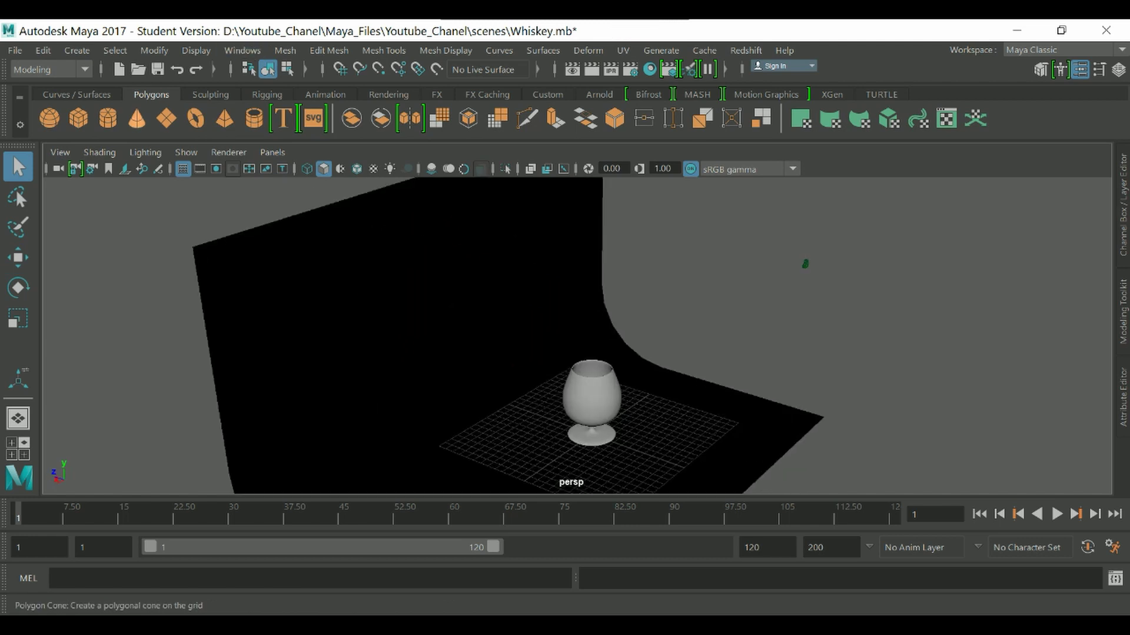
Step: Create a polygon plane under the glass and scale it uniformly to 21.12
left_click(166, 119)
left_click_drag(647, 377, 633, 380, "alt")
middle_click_drag(632, 380, 547, 282, "alt")
left_click_drag(547, 282, 518, 282, "alt")
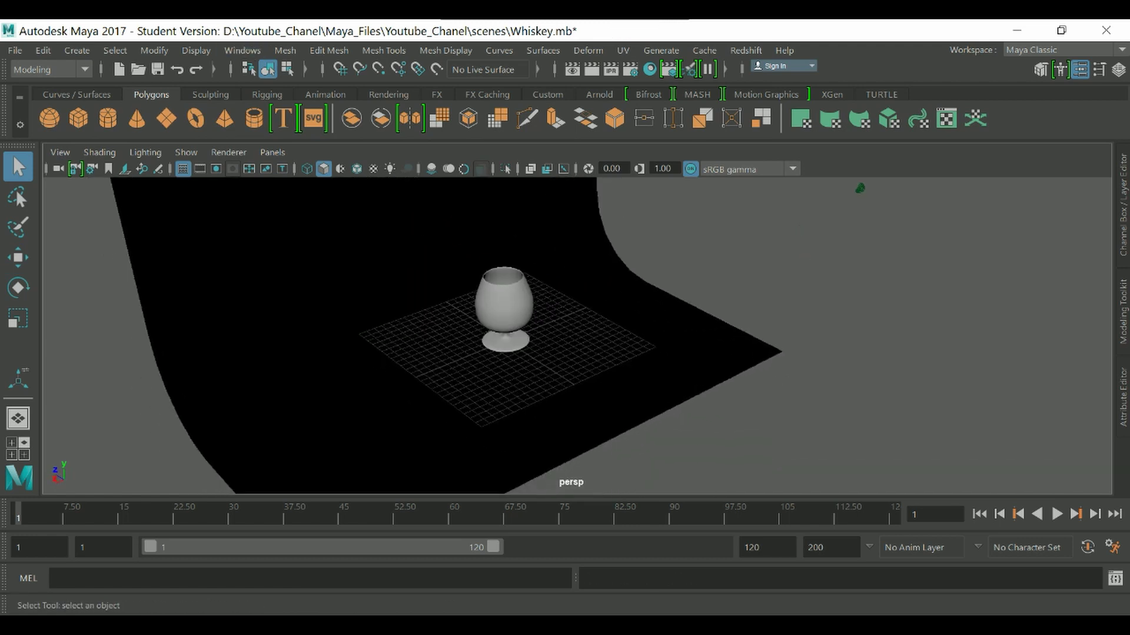
scroll(577, 336, "up", 2)
key("r")
left_click_drag(486, 342, 700, 342)
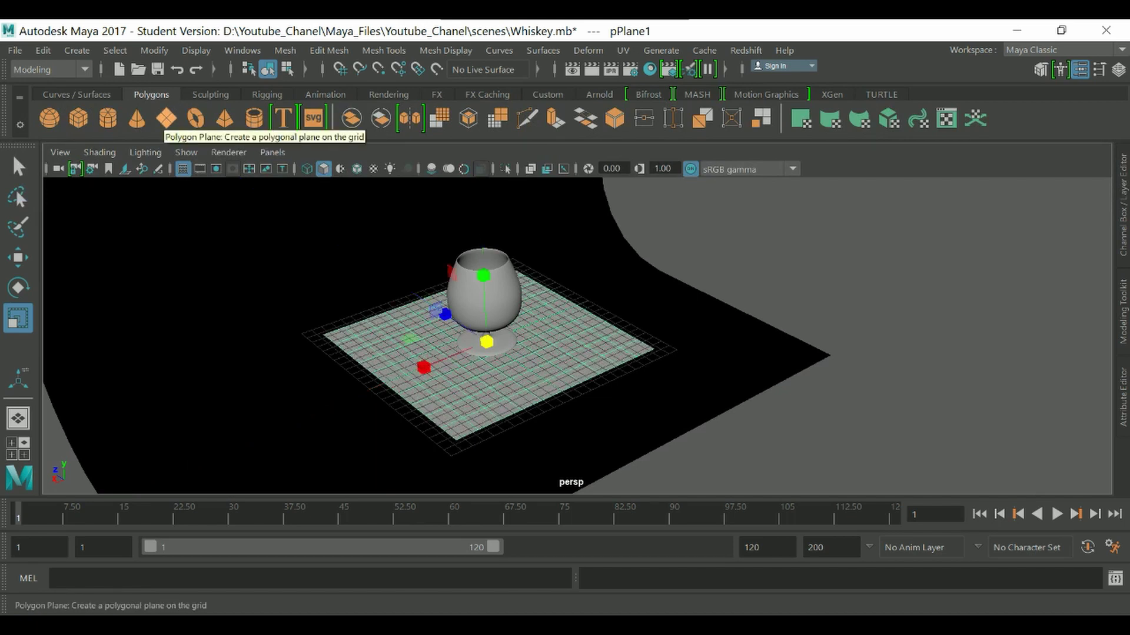
left_click_drag(577, 335, 544, 347, "alt")
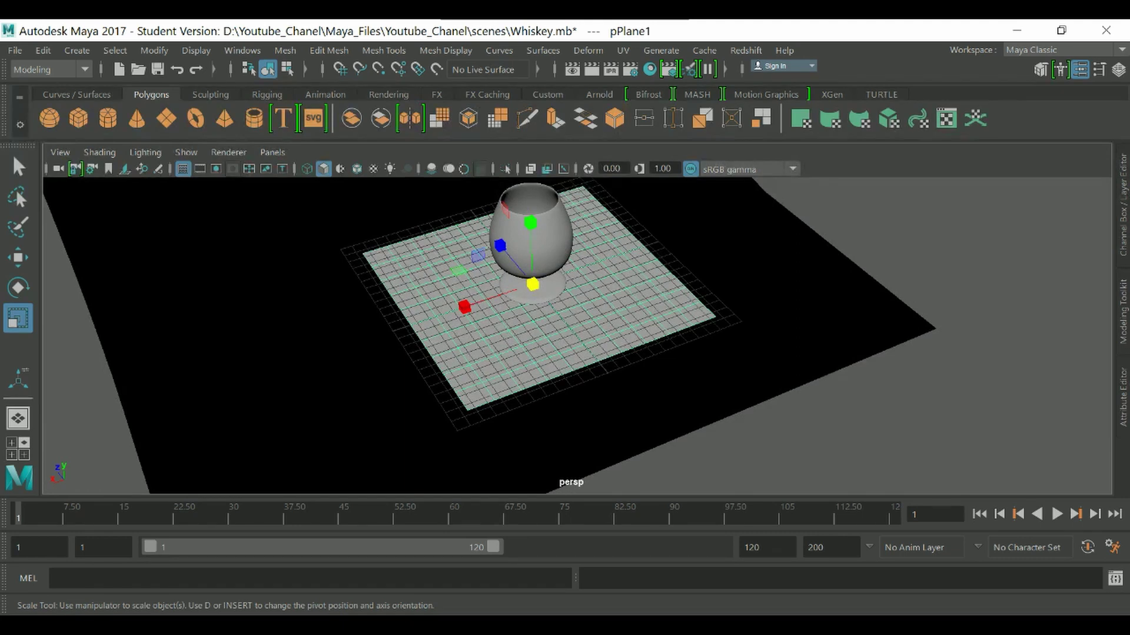
Step: Show the plane's creation inputs in the Channel Box and lower its width and height subdivisions
key("ctrl+a")
key("ctrl+a")
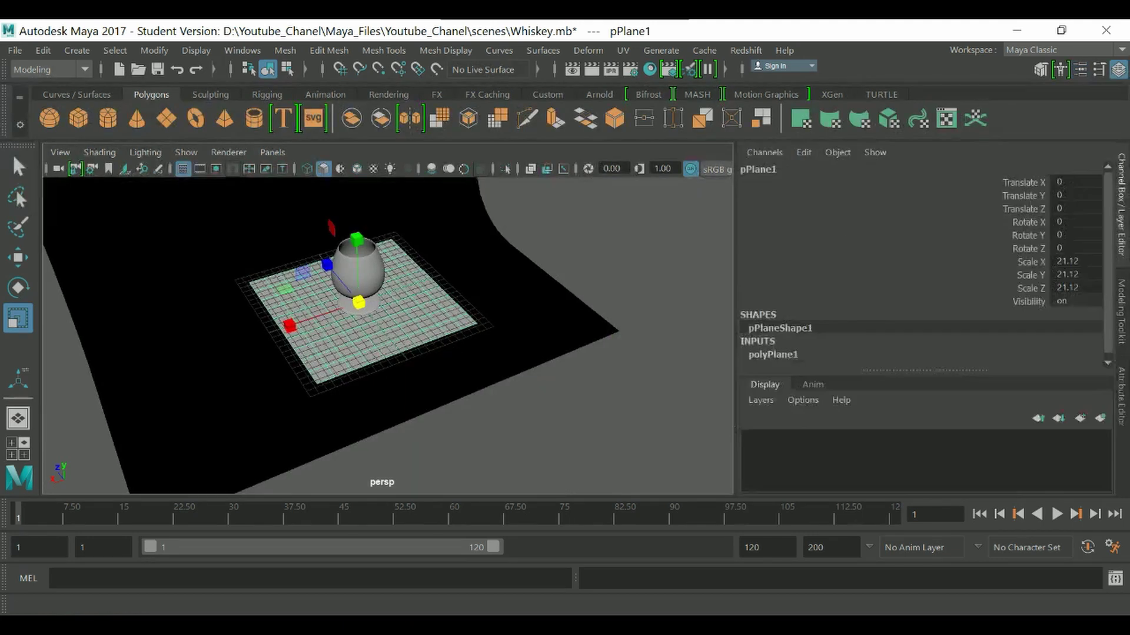
left_click(773, 354)
scroll(920, 265, "down", 2)
left_click_drag(1007, 323, 1007, 336)
middle_click_drag(412, 330, 353, 330)
left_click_drag(353, 329, 482, 306, "alt")
Step: Deselect the plane and hide the viewport grid
key("q")
left_click(559, 247)
left_click(183, 168)
middle_click_drag(312, 329, 471, 327, "alt")
Step: Select the plane under the glass and scale it uniformly to 32.867
left_click(530, 359)
left_click_drag(471, 326, 491, 354, "alt")
scroll(387, 336, "down", 2)
key("r")
left_click_drag(375, 357, 351, 330)
Step: Try stretching the plane along X to a scale of 48.933, and undo it
scroll(350, 330, "up", 3)
middle_click_drag(412, 329, 333, 410, "alt")
scroll(388, 335, "up", 2)
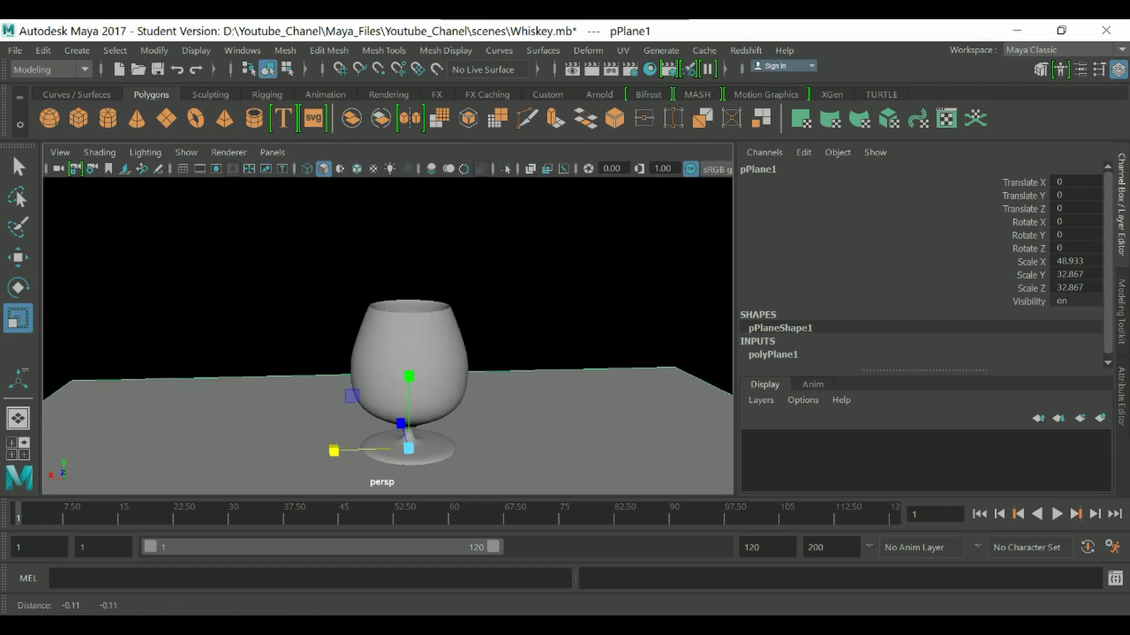
middle_click_drag(388, 353, 401, 333, "alt")
key("ctrl+z")
scroll(389, 335, "up", 2)
mouse_move(389, 329)
left_mouse_down("alt")
mouse_move(391, 359)
mouse_move(382, 318)
left_mouse_up("alt")
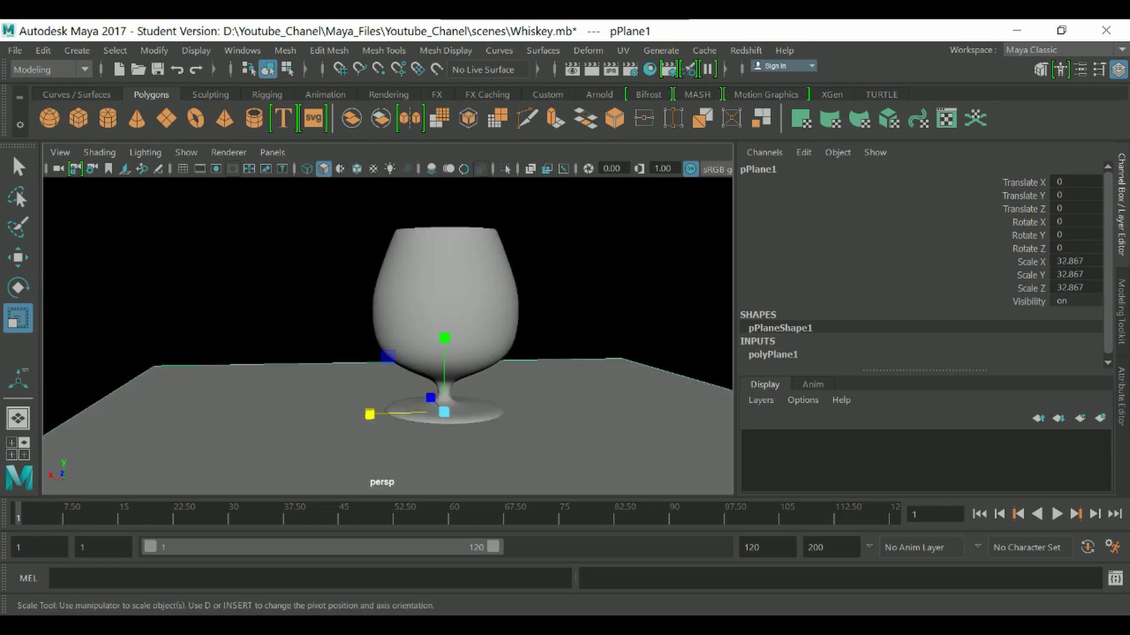
key("q")
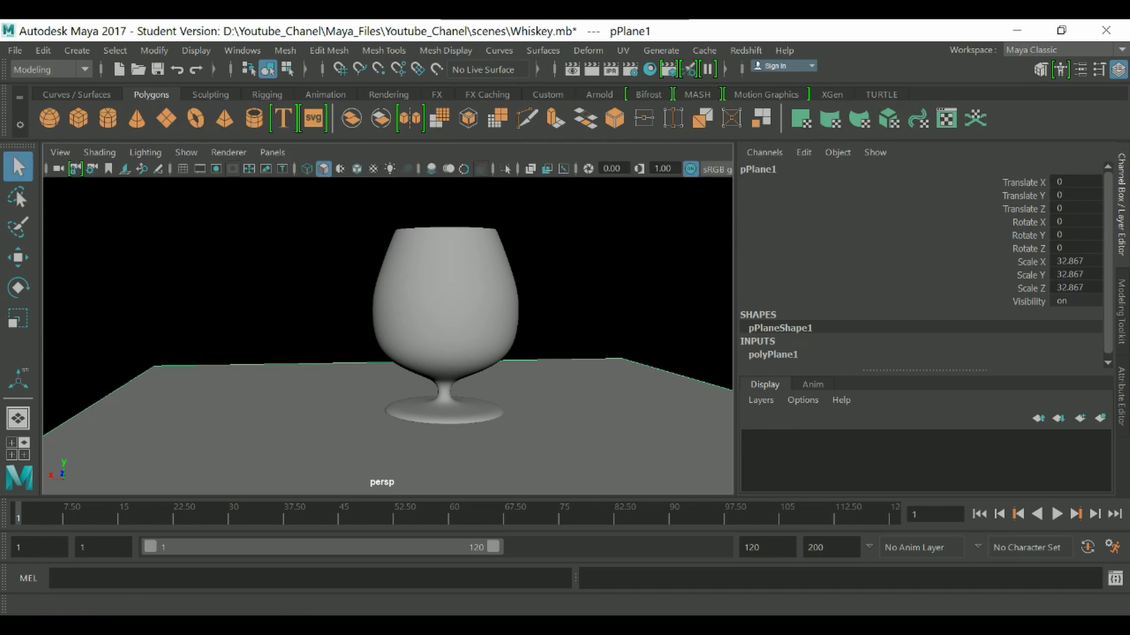
Step: Collapse the Channel Box and save the scene
left_click(1121, 204)
scroll(647, 336, "down", 4)
left_click_drag(612, 335, 653, 344, "alt")
middle_click_drag(645, 335, 594, 343, "alt")
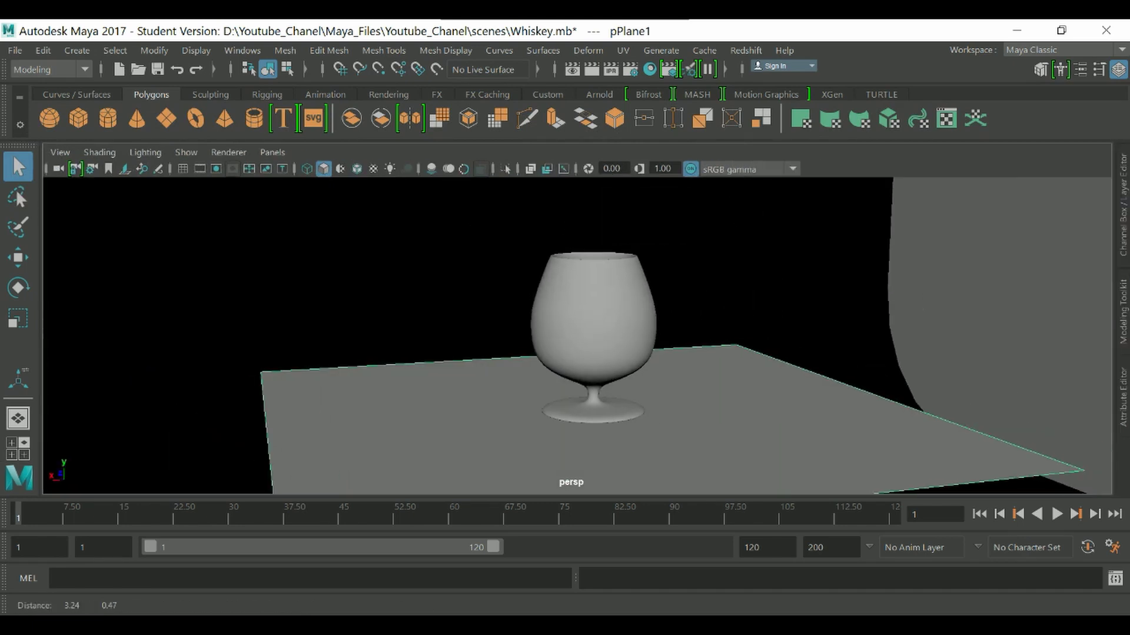
left_click_drag(594, 343, 618, 347, "alt")
key("ctrl+s")
left_click(532, 346)
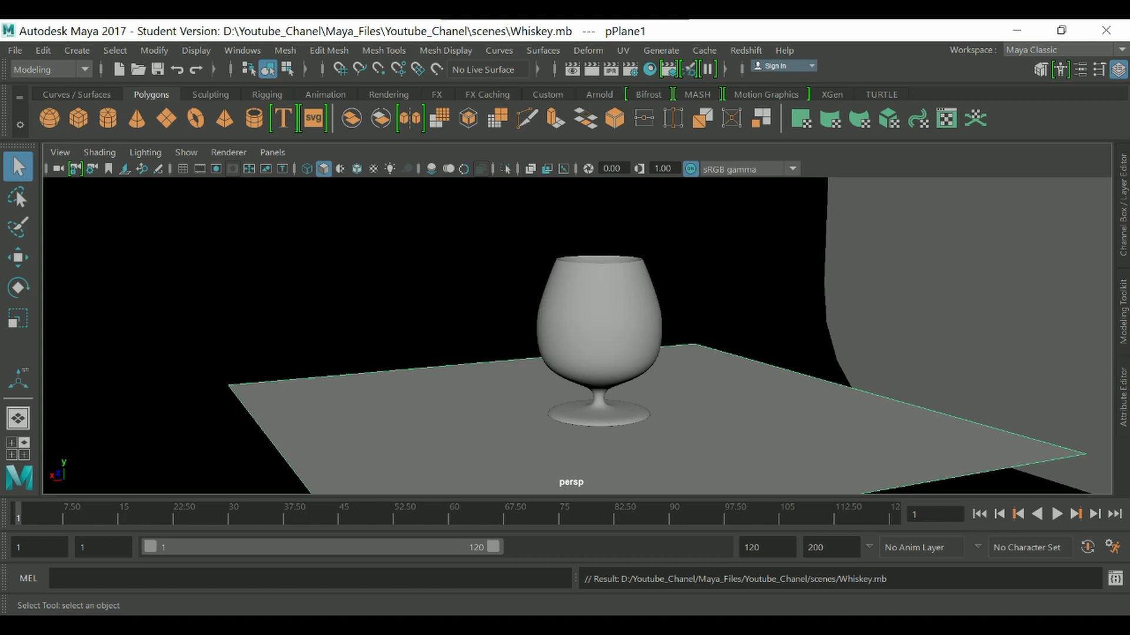
Step: Create a new camera and look through it in the viewport
left_click_drag(588, 241, 592, 263, "alt")
scroll(592, 262, "down", 4)
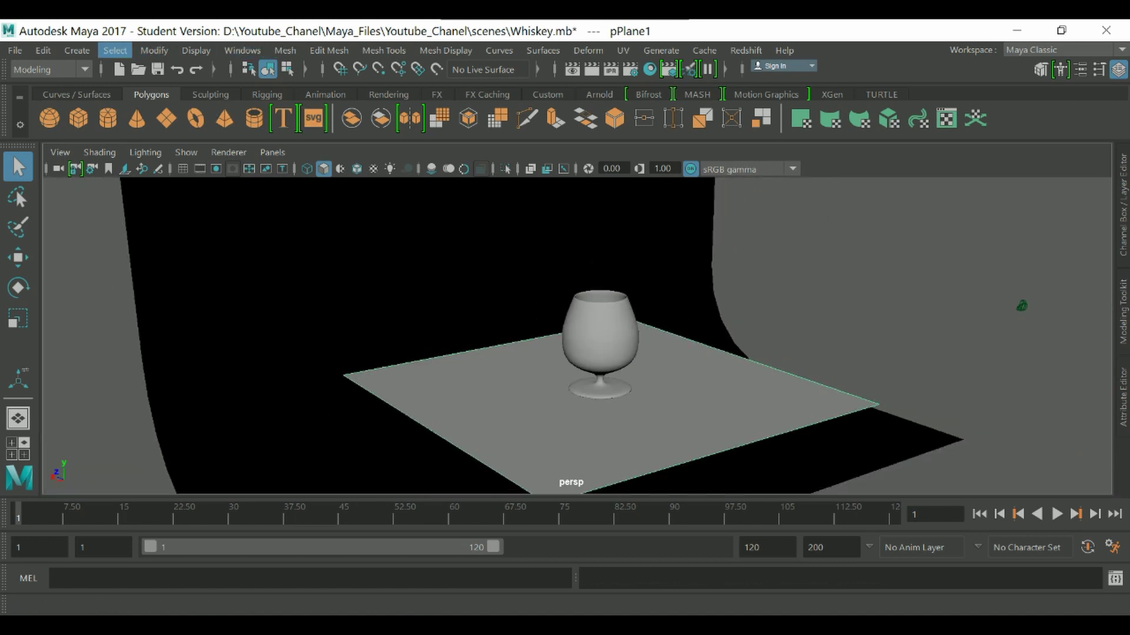
left_click(77, 50)
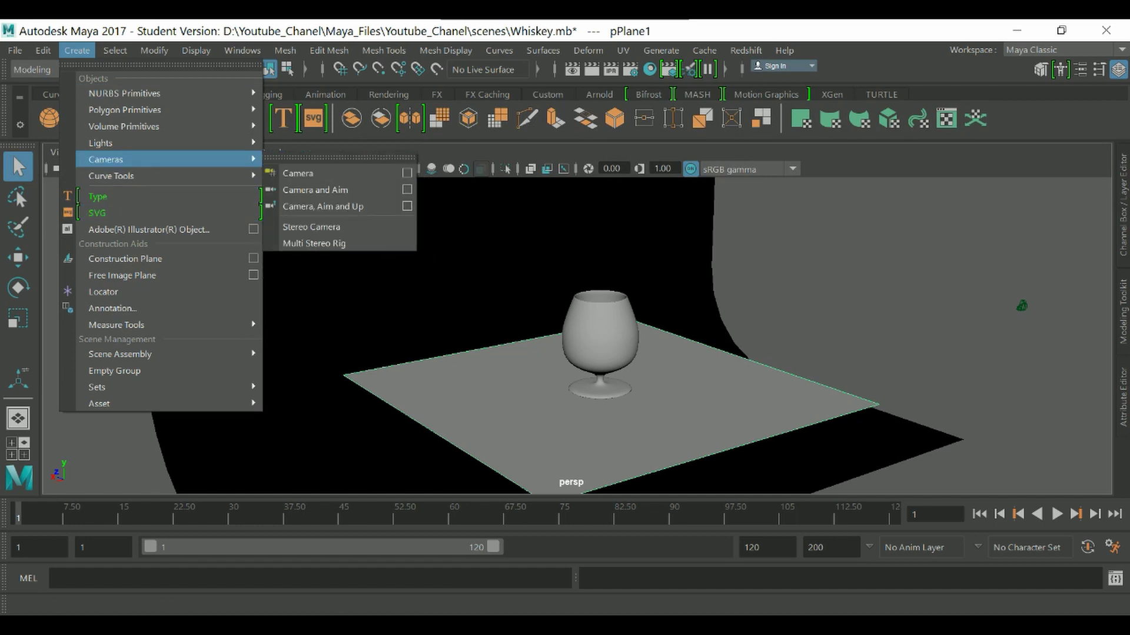
mouse_move(169, 158)
left_click(298, 173)
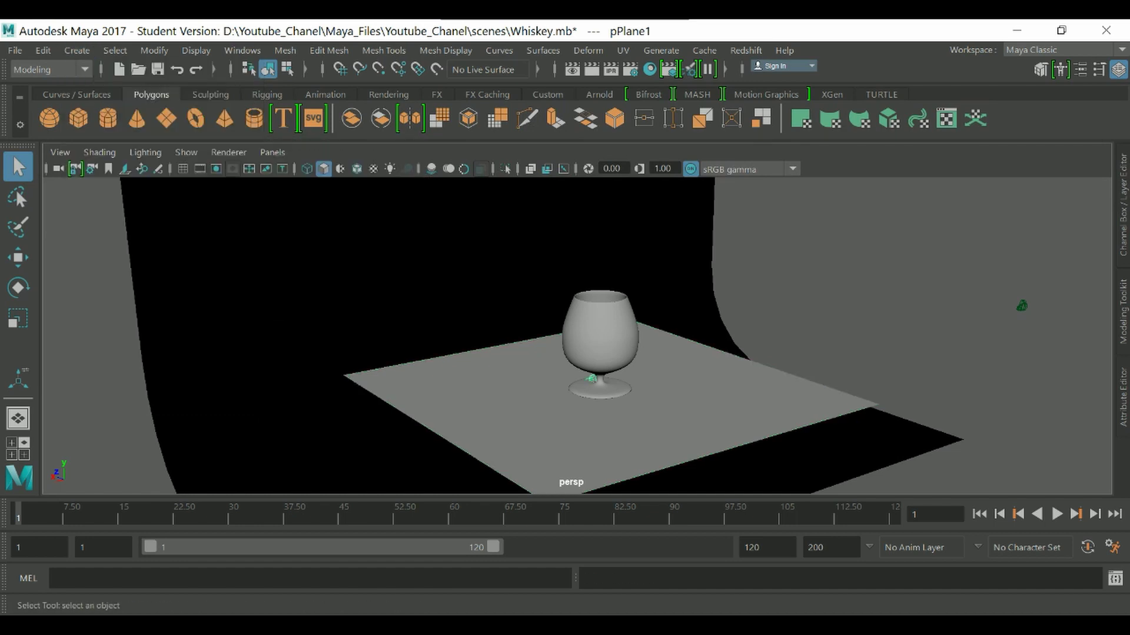
left_click(273, 151)
mouse_move(300, 170)
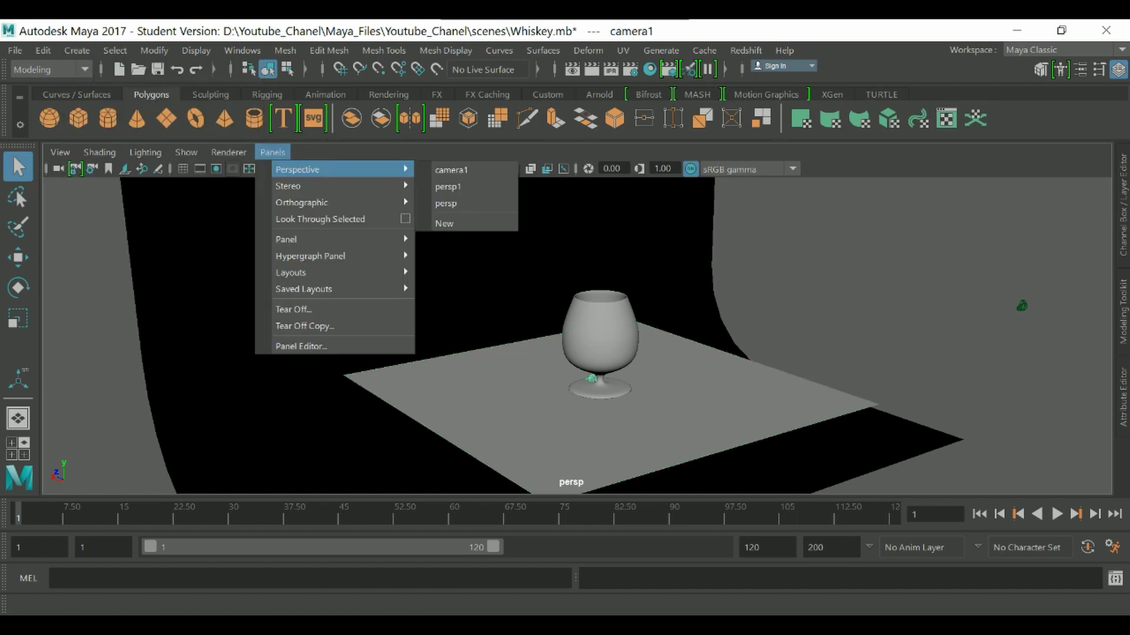
left_click(453, 169)
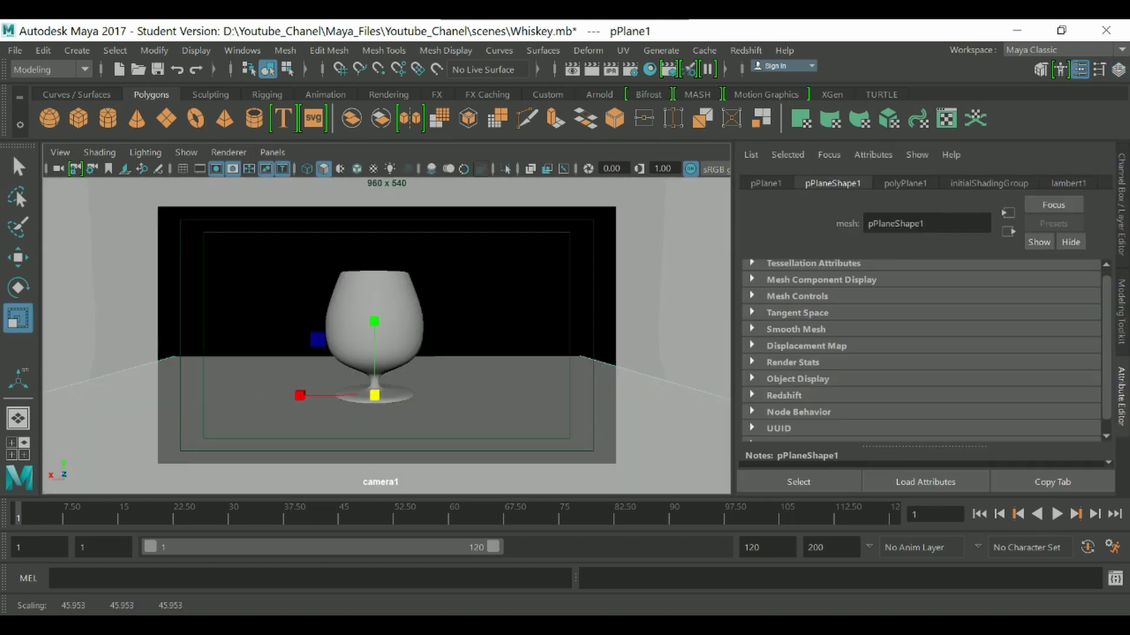
Step: Reposition the ground plane toward the camera in the perspective view so it spans the frame, and return to the camera1 view
key("w")
key("space")
key("space")
key("space")
left_click_drag(383, 352, 442, 358)
left_click_drag(346, 358, 379, 361)
left_click_drag(412, 377, 373, 407, "alt")
key("r")
left_click_drag(377, 406, 442, 406, "alt")
key("w")
left_click_drag(382, 361, 306, 362)
key("q")
key("space")
key("space")
key("space")
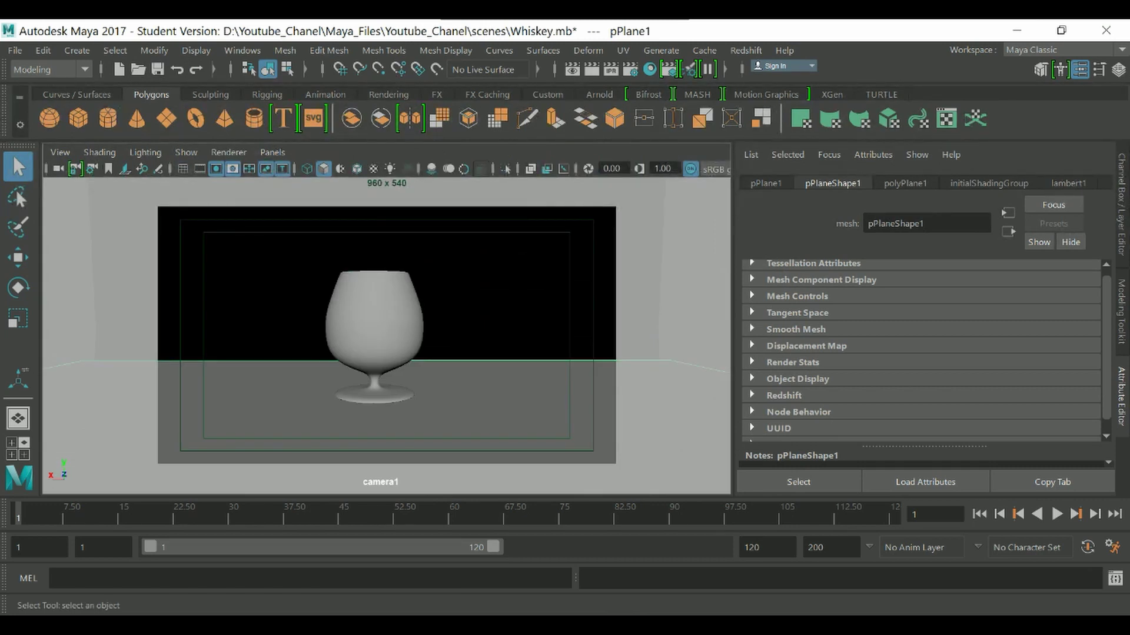
Step: Frame the snifter centred and larger in the camera1 view, using the reference photo in the browser as a guide
left_click(124, 168)
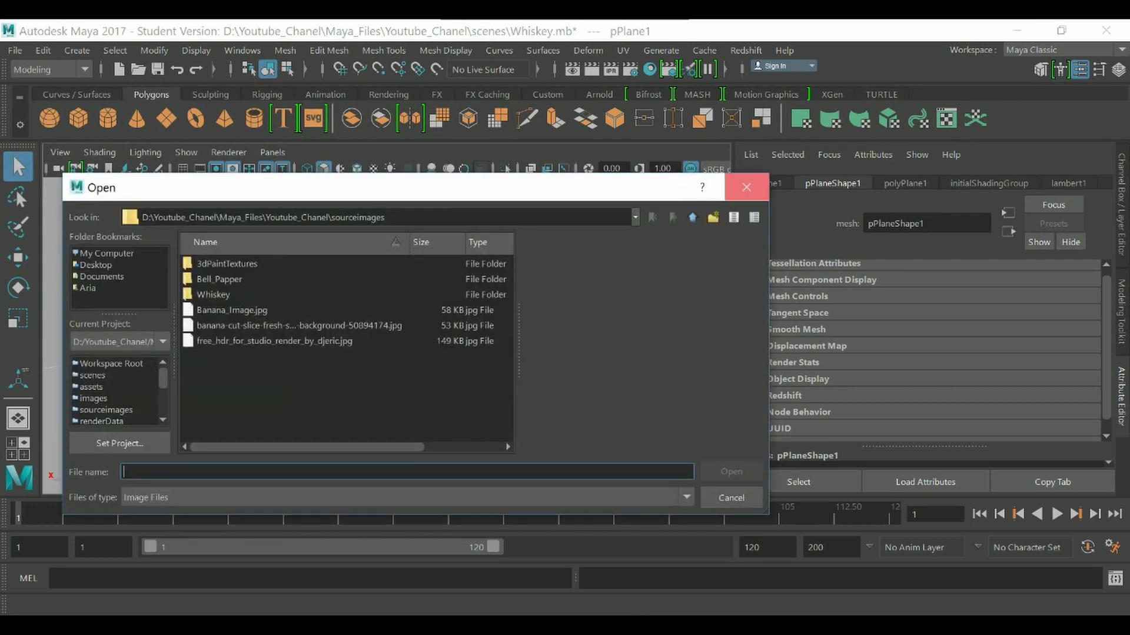
left_click(745, 187)
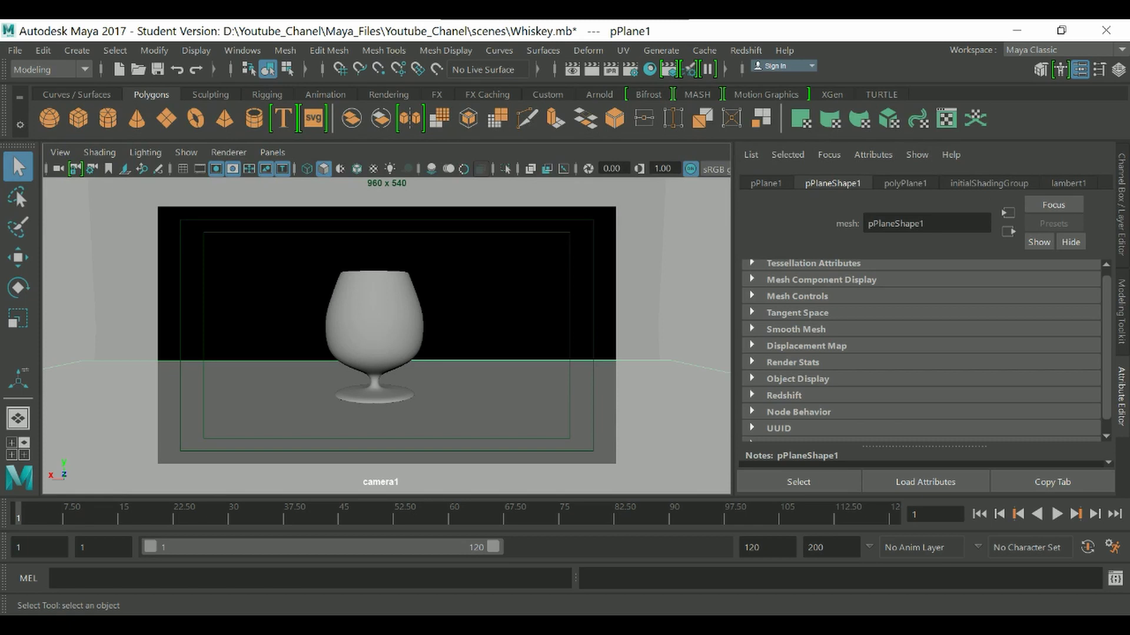
middle_click_drag(374, 330, 389, 334, "alt")
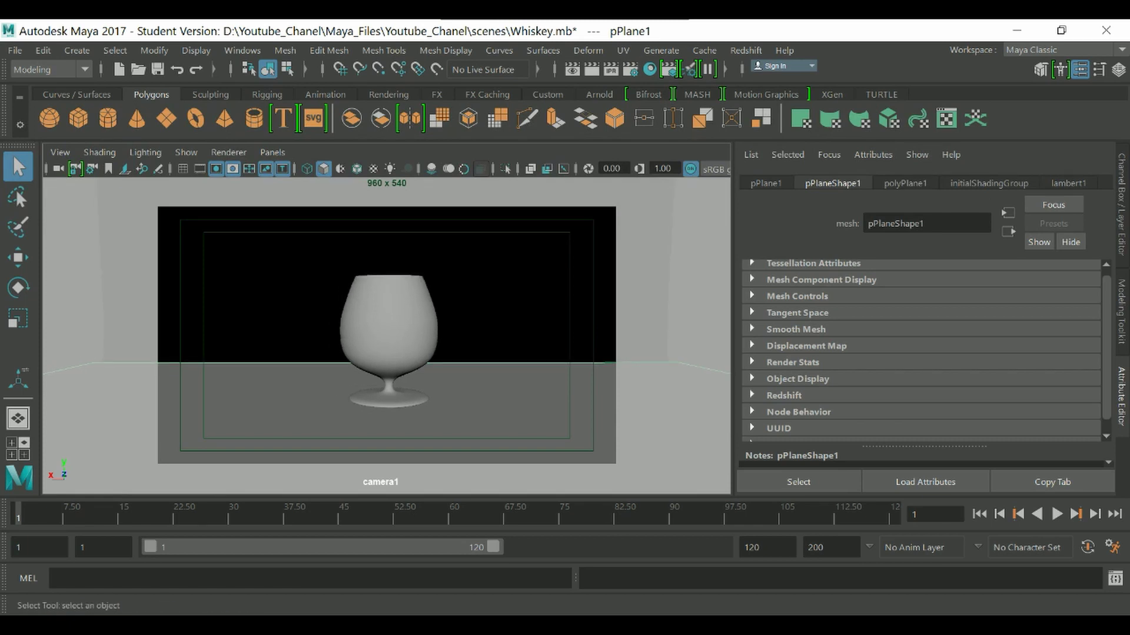
right_click_drag(389, 333, 446, 329, "alt")
key("alt+Tab")
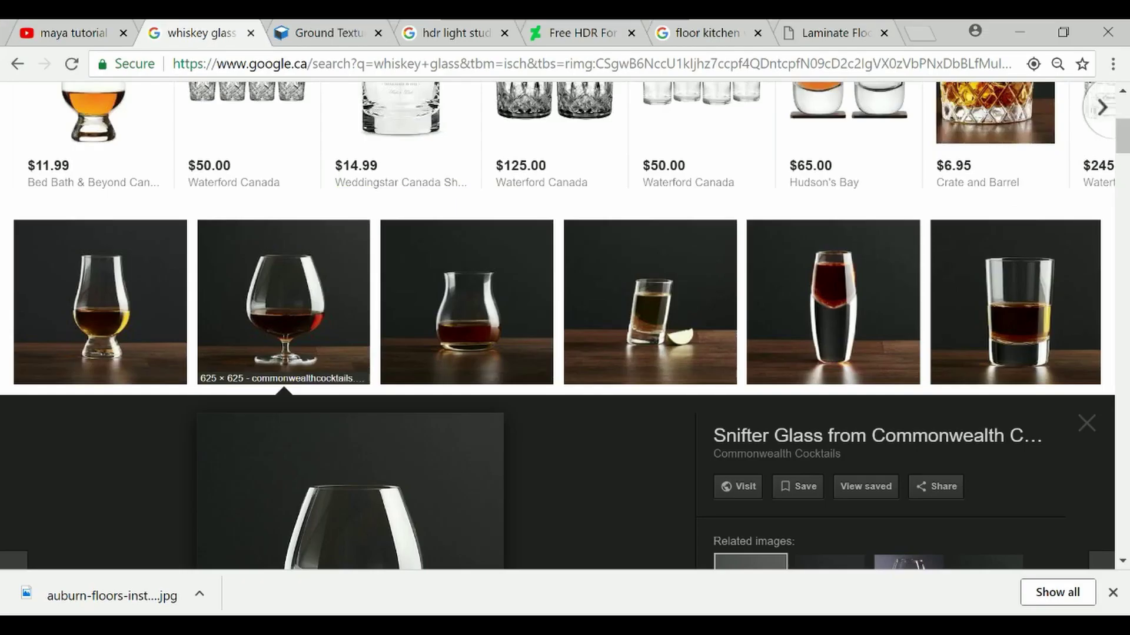
scroll(557, 326, "down", 4)
scroll(565, 324, "up", 2)
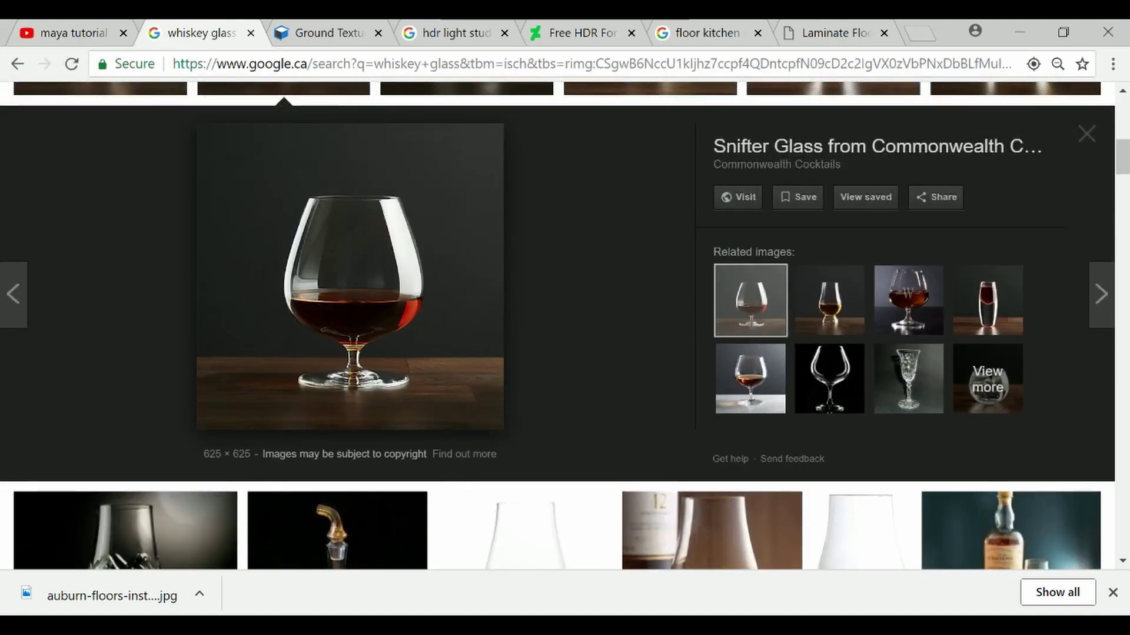
left_click(562, 544)
right_click_drag(386, 335, 361, 334, "alt")
scroll(386, 336, "up", 4)
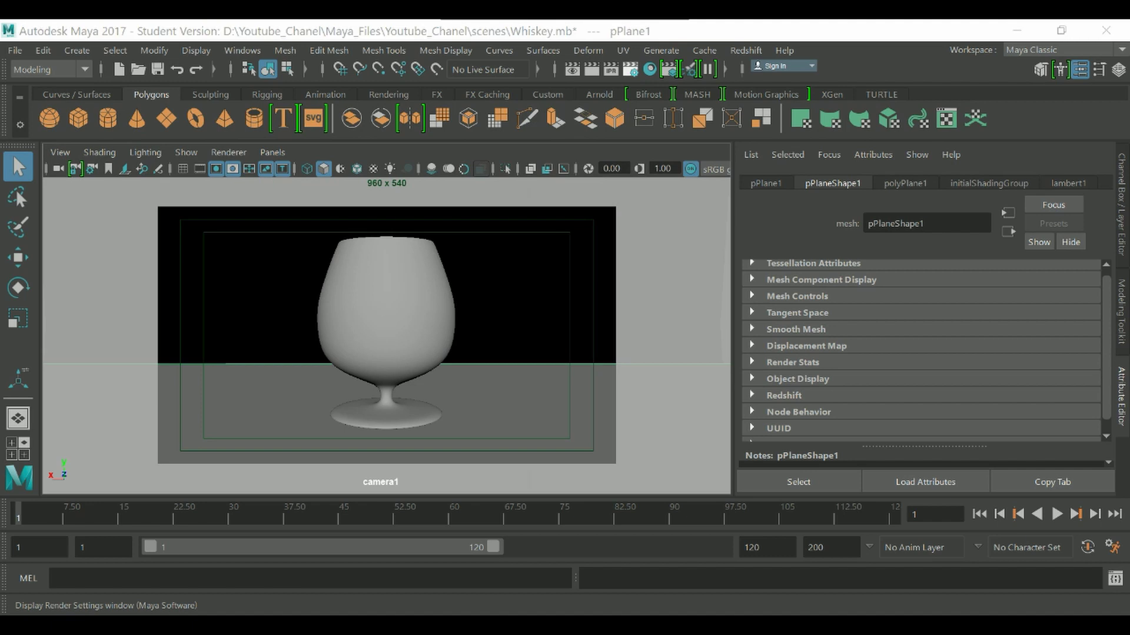
Step: Set the renderer to Redshift and the render resolution width to 750 in the Render Settings
left_click(630, 69)
scroll(318, 412, "down", 1)
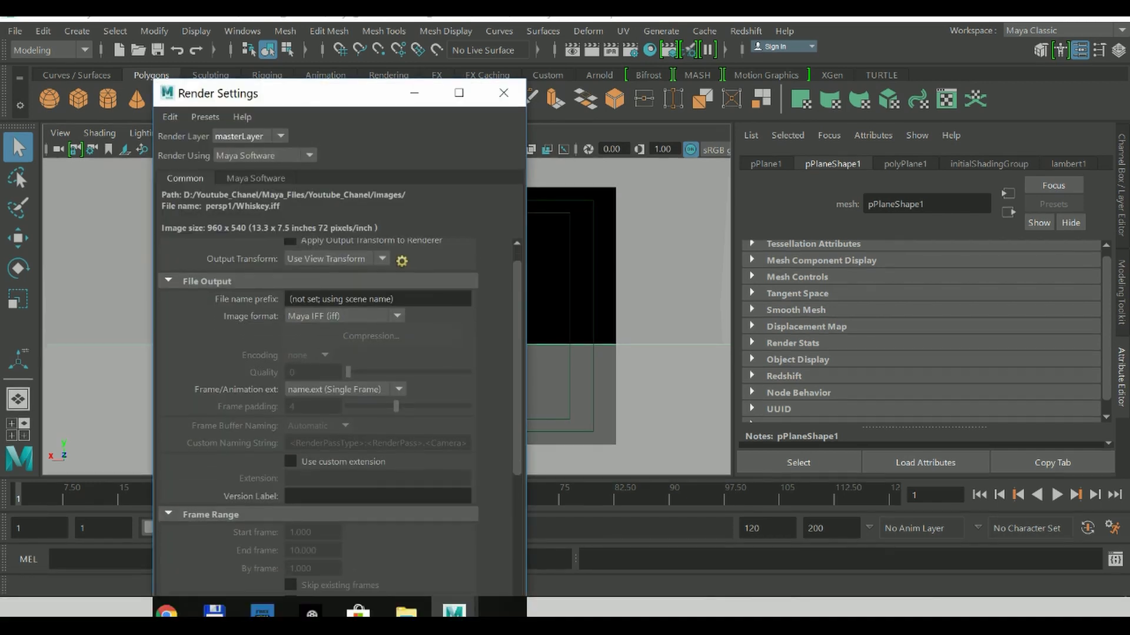
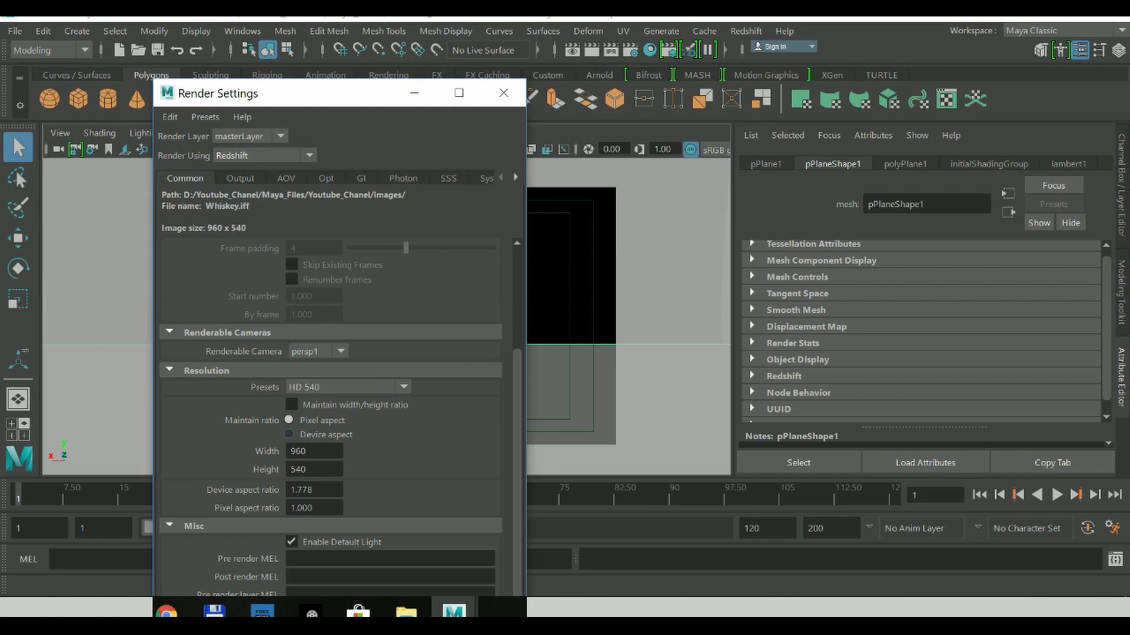
double_click(298, 451)
type("750")
key("Return")
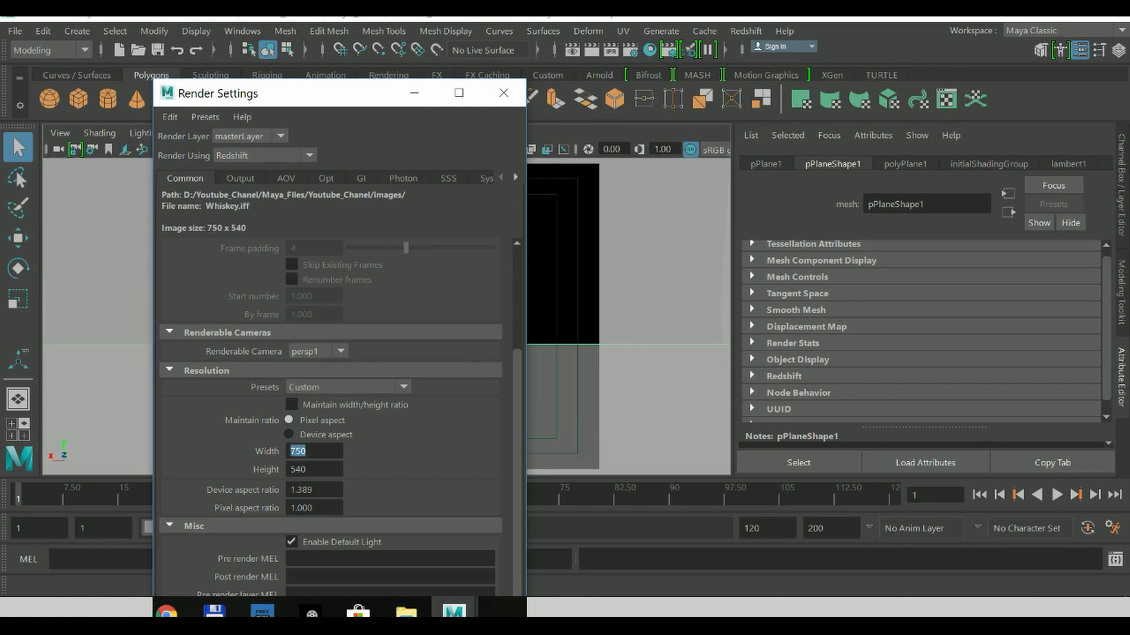
left_click_drag(332, 93, 751, 101)
left_click(923, 100)
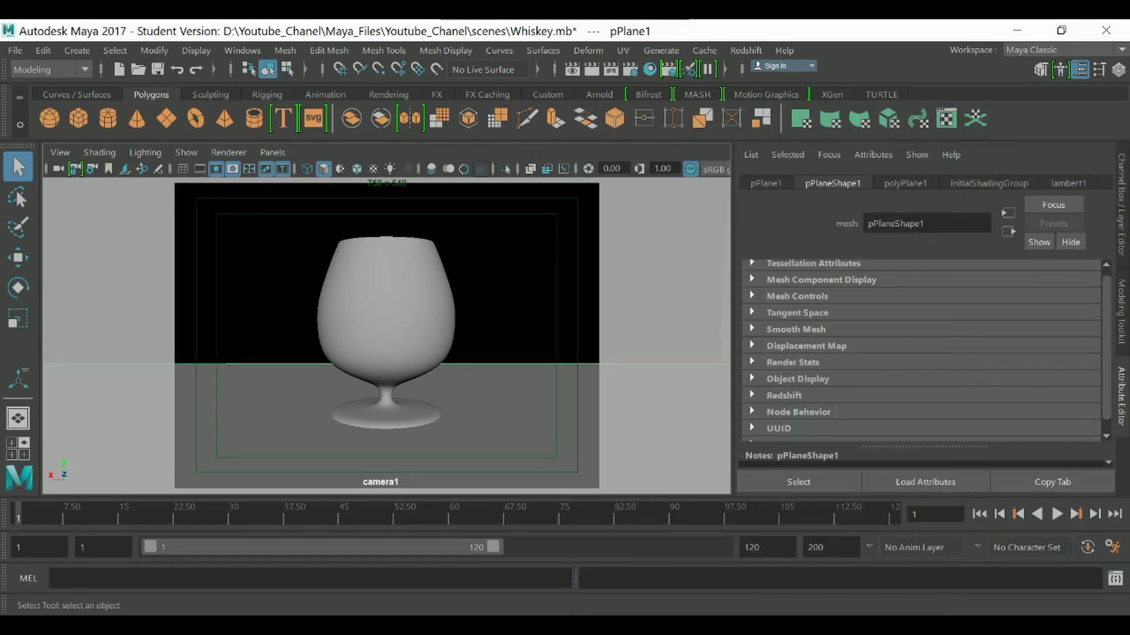
Step: Examine the backdrop, glass and ground plane from several angles in the perspective view
key("space")
key("space")
left_click_drag(376, 306, 436, 347, "alt")
left_click(553, 235)
right_click_drag(553, 235, 418, 199, "alt")
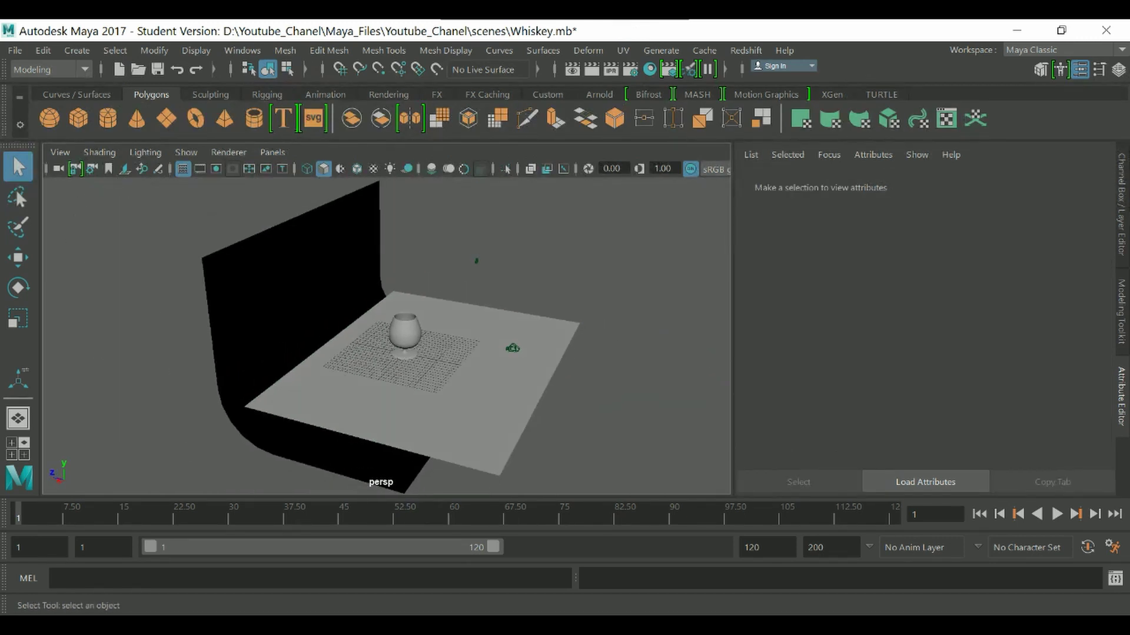
left_click(294, 294)
left_click_drag(412, 306, 412, 277, "alt")
right_click_drag(412, 282, 482, 282, "alt")
left_click_drag(470, 282, 400, 301, "alt")
right_click_drag(400, 301, 471, 301, "alt")
left_click_drag(400, 302, 453, 335, "alt")
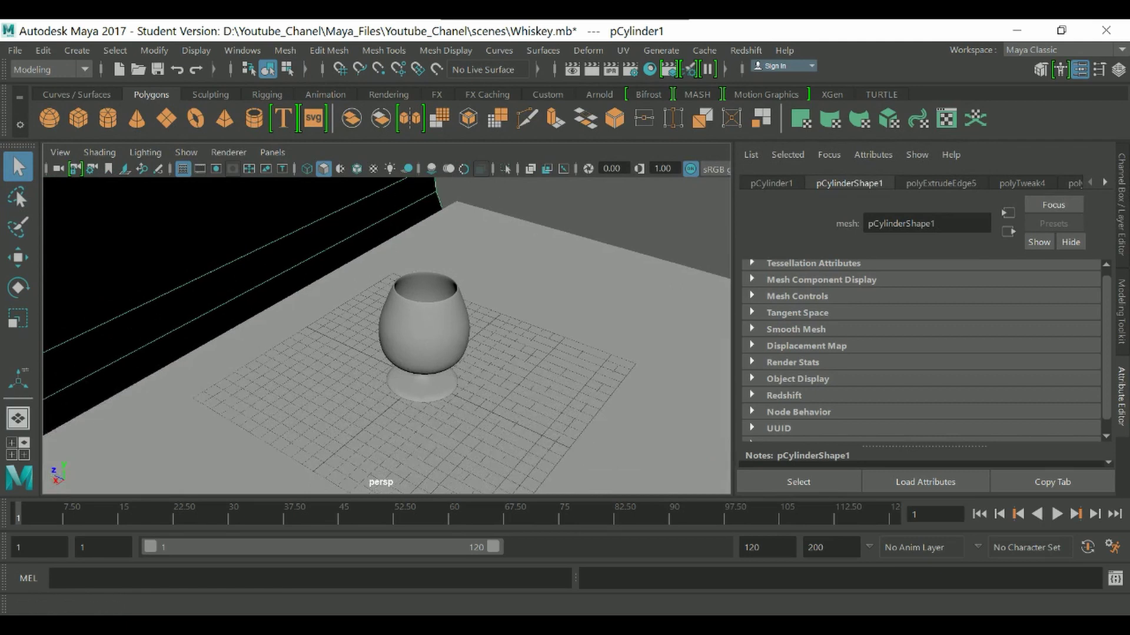
right_click_drag(453, 335, 406, 336, "alt")
mouse_move(412, 318)
left_mouse_down("alt")
mouse_move(423, 359)
mouse_move(417, 318)
mouse_move(418, 332)
left_mouse_up("alt")
right_click_drag(412, 318, 458, 318, "alt")
mouse_move(459, 318)
left_mouse_down("alt")
mouse_move(424, 306)
mouse_move(447, 335)
left_mouse_up("alt")
left_click(529, 376)
right_click_drag(529, 376, 482, 377, "alt")
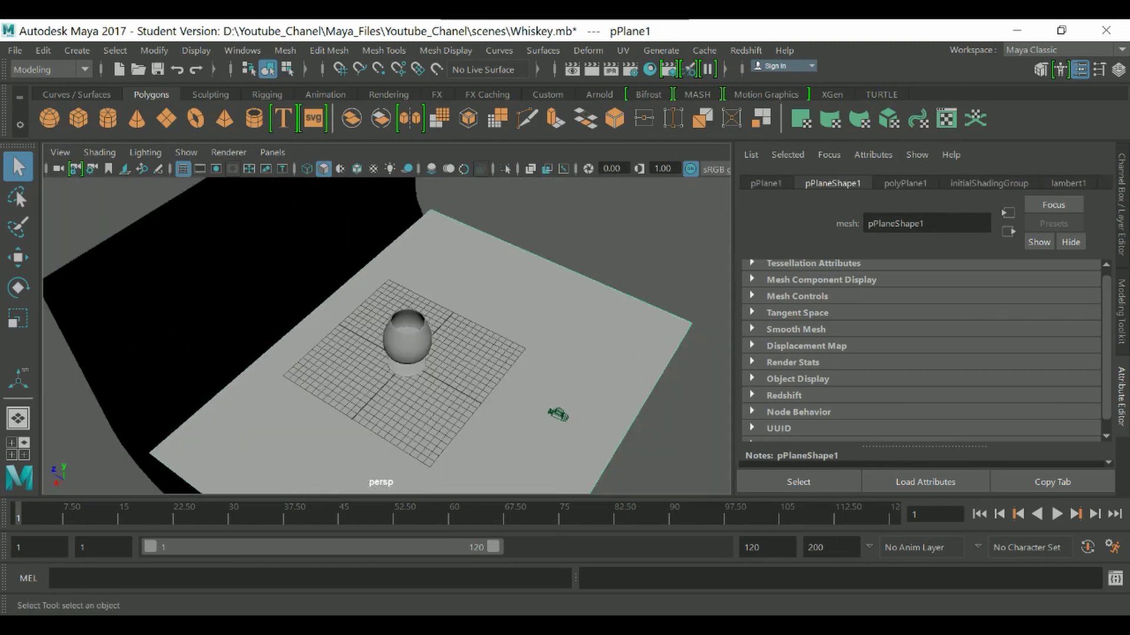
left_click_drag(482, 376, 482, 359, "alt")
Step: Hide the grid in the perspective viewport
left_click(183, 169)
left_click_drag(411, 317, 447, 294, "alt")
right_click_drag(447, 294, 506, 294, "alt")
right_click_drag(665, 250, 610, 250, "alt")
left_click(610, 250)
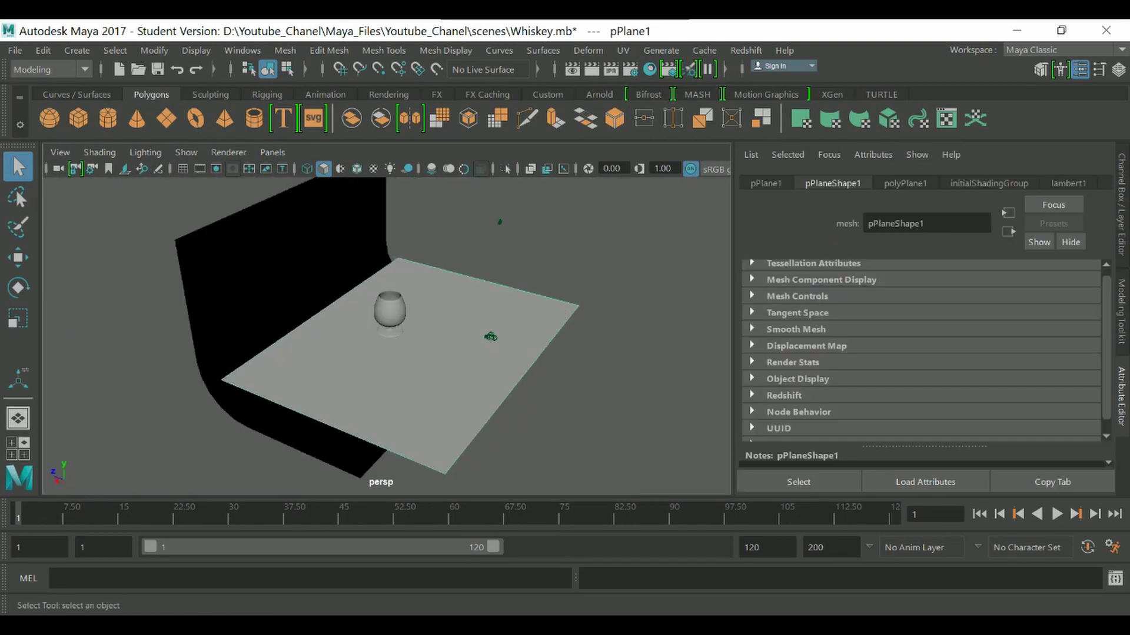
Step: Assign a new RedshiftMaterial to the ground plane
left_click(490, 337)
right_click_drag(504, 318, 494, 582, "alt")
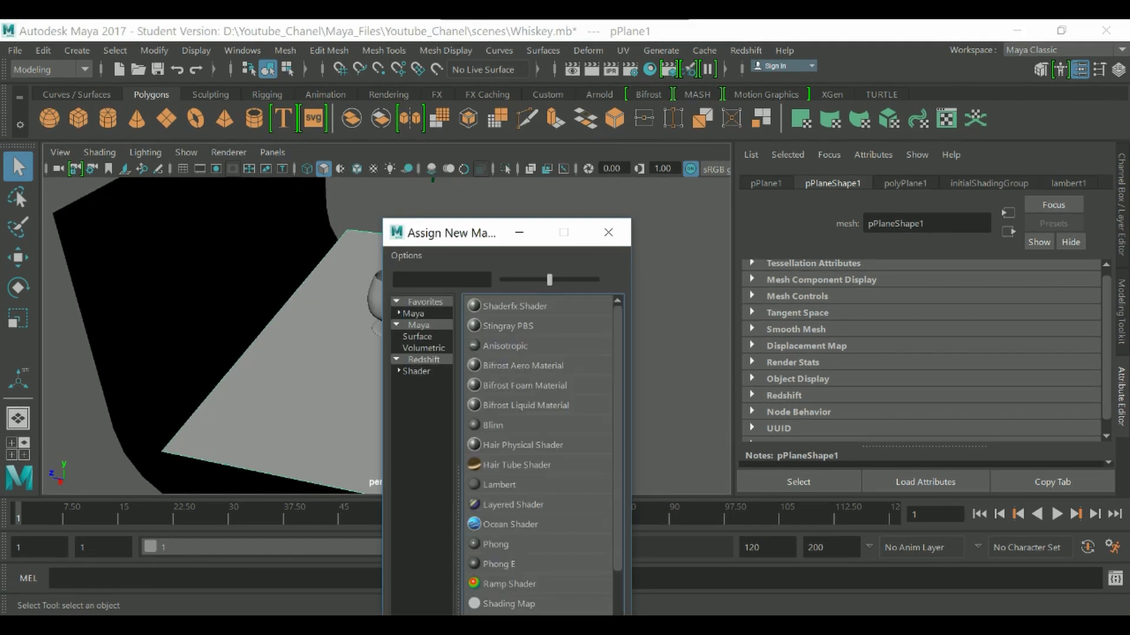
left_click(423, 359)
left_click(515, 366)
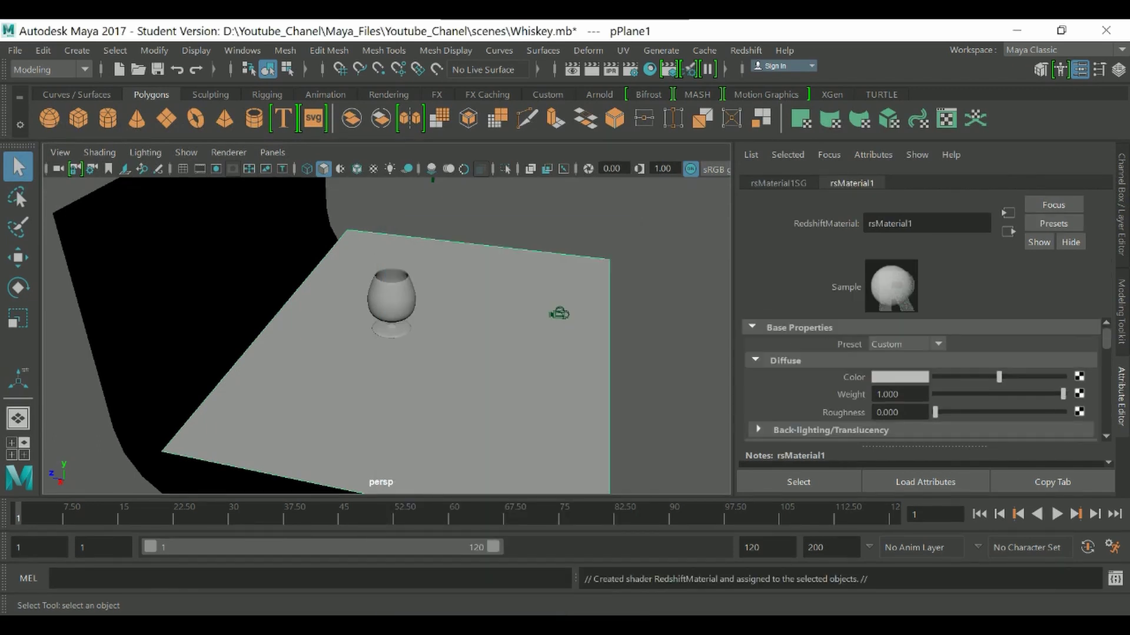
Step: Map the plane material's diffuse color to a File texture and load laminate-floor-texture-map.jpg from the Whiskey folder
left_click(1079, 376)
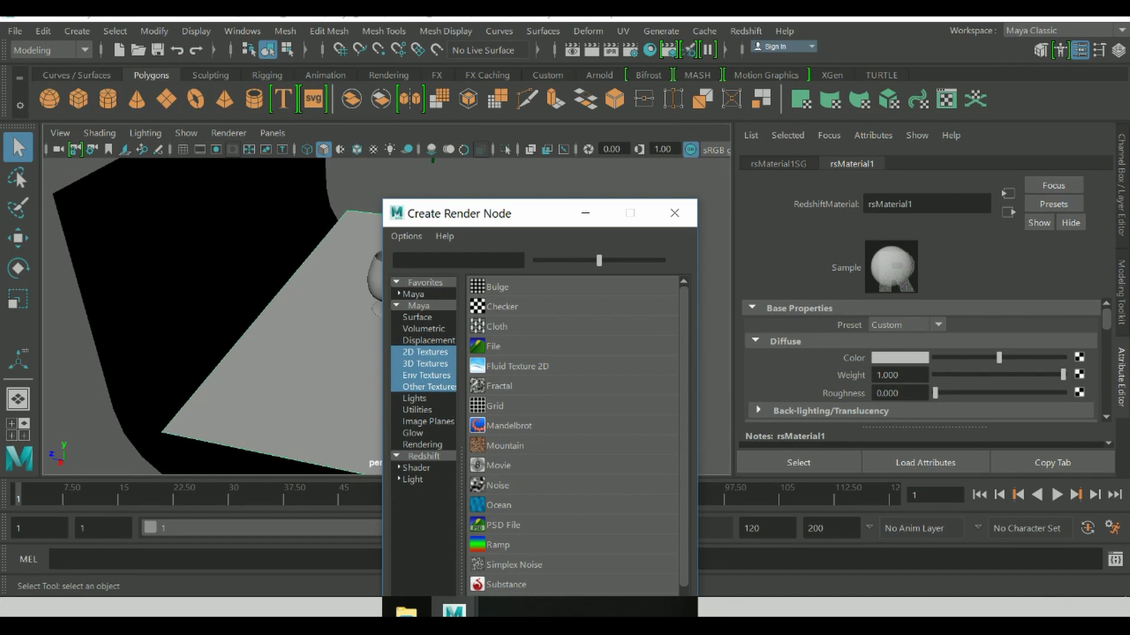
left_click(493, 346)
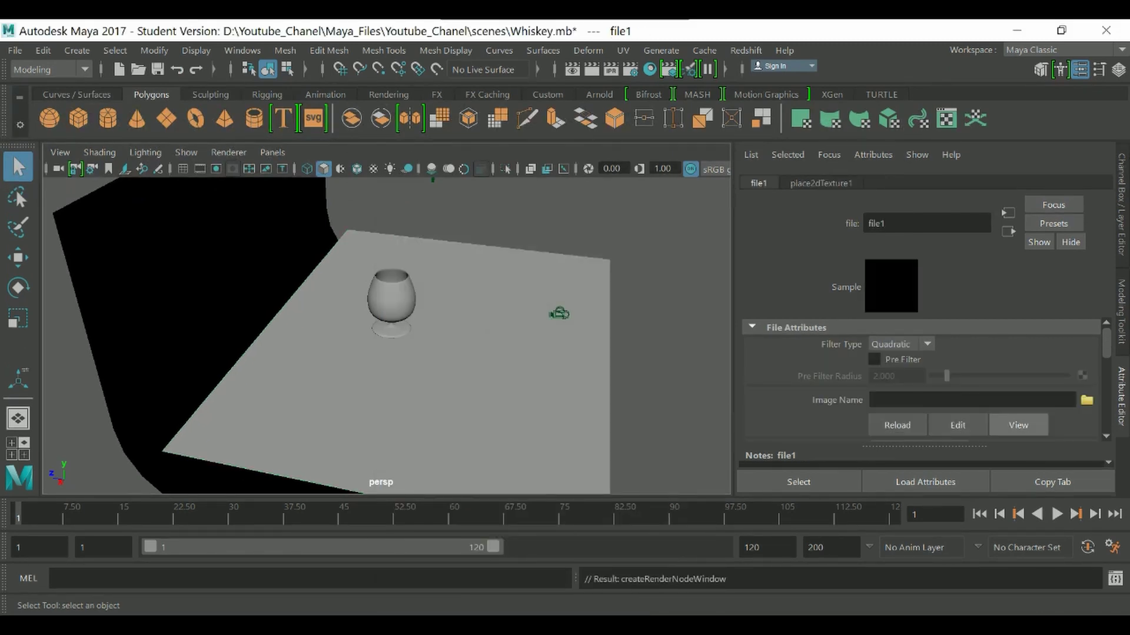
left_click(1086, 400)
double_click(213, 294)
left_click(241, 264)
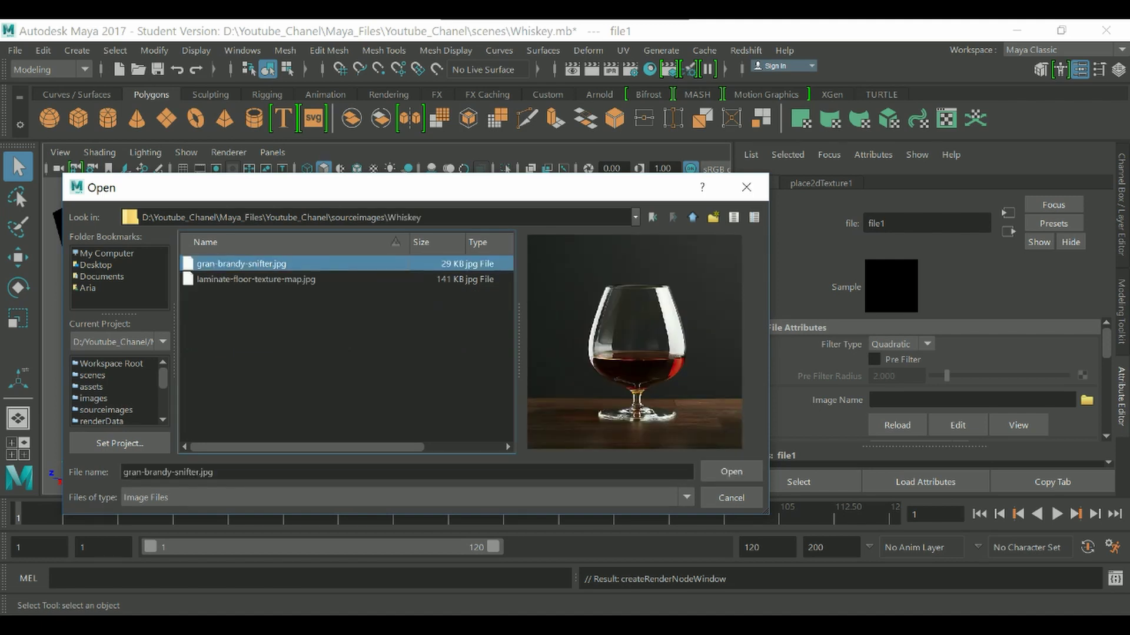
left_click(256, 278)
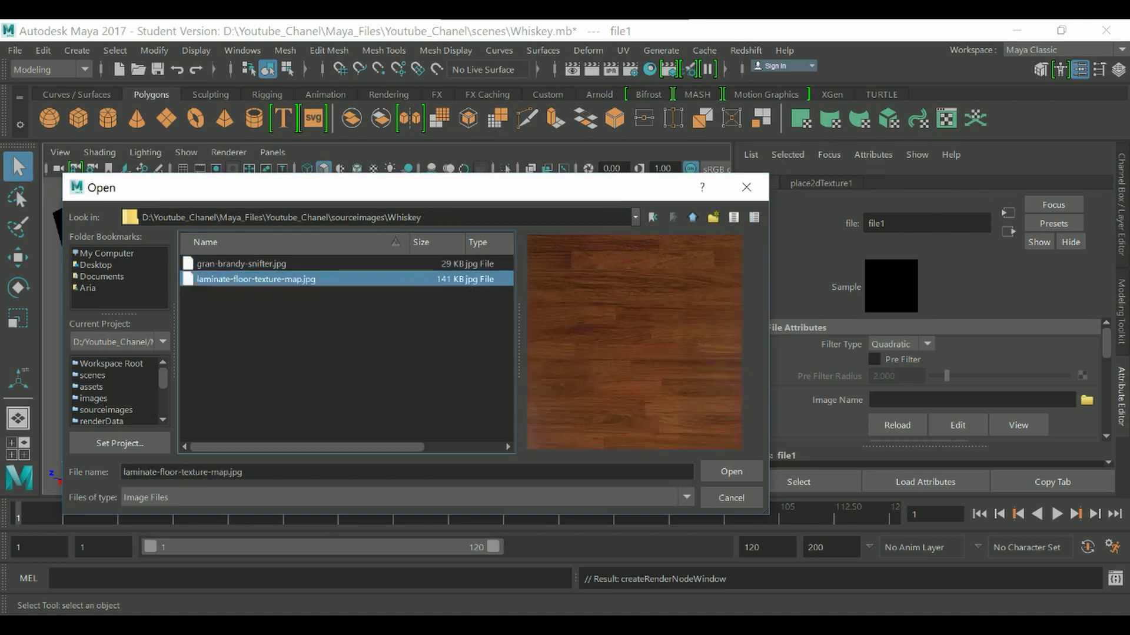
left_click(731, 472)
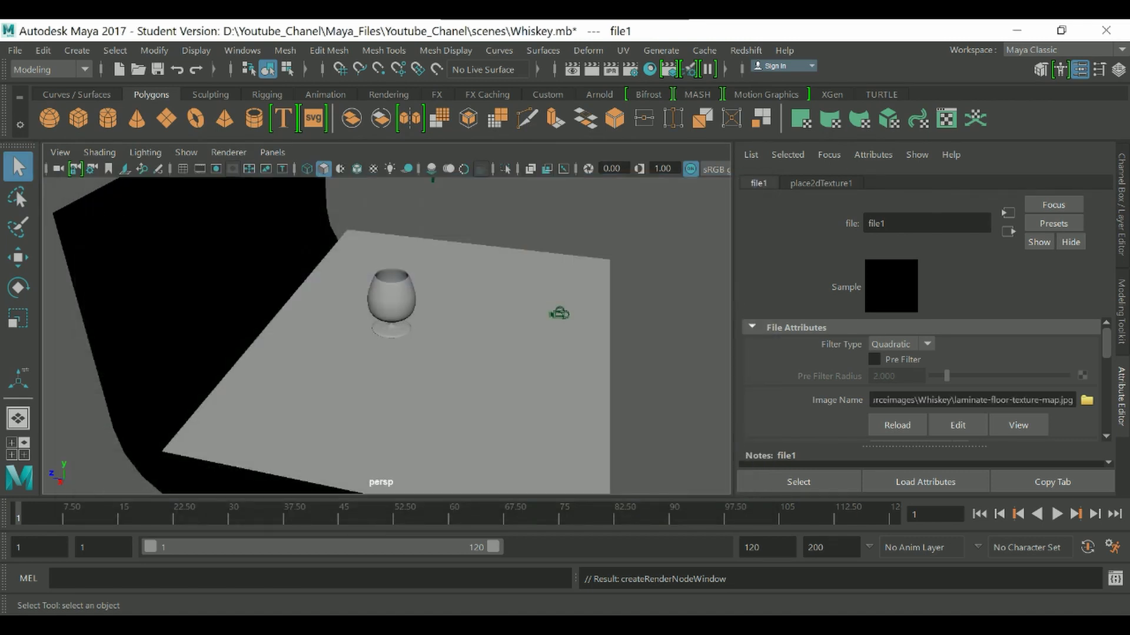
Step: Display texture maps in the viewport and examine the wood texture on the plane
mouse_move(447, 318)
left_mouse_down("alt")
mouse_move(370, 312)
mouse_move(383, 291)
mouse_move(382, 336)
mouse_move(330, 306)
left_mouse_up("alt")
key("5")
key("6")
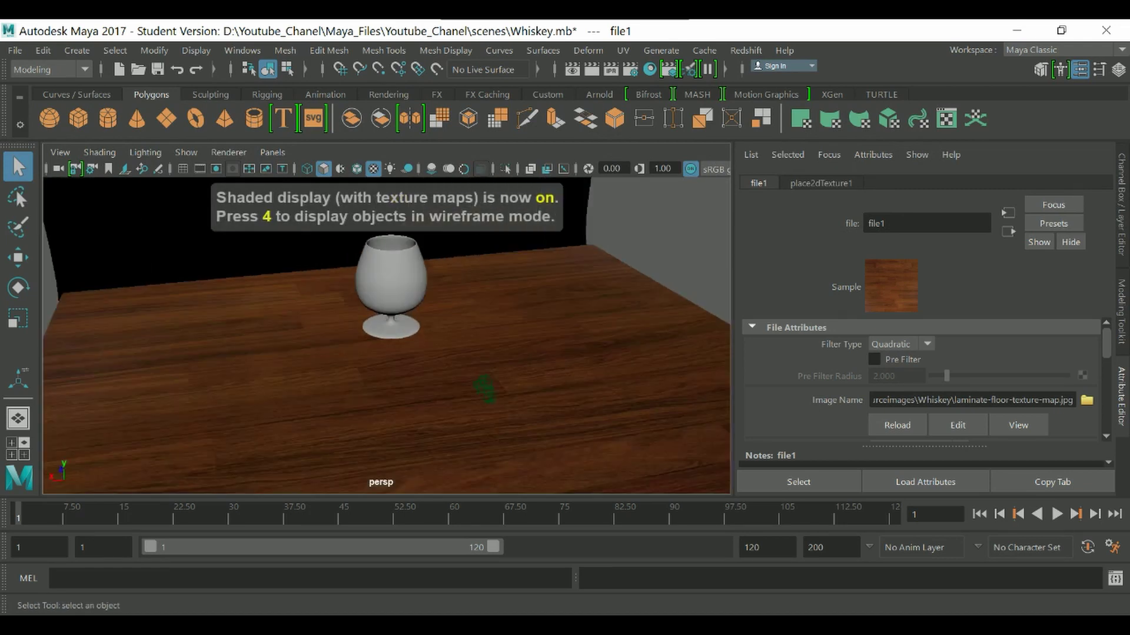
scroll(387, 336, "up", 3)
left_click_drag(387, 335, 412, 305, "alt")
scroll(386, 336, "up", 1)
scroll(386, 335, "down", 4)
scroll(387, 336, "down", 4)
Step: Select the curved backdrop and assign a new Lambert material to it
left_click(312, 235)
left_click_drag(312, 235, 341, 232, "alt")
scroll(329, 236, "up", 3)
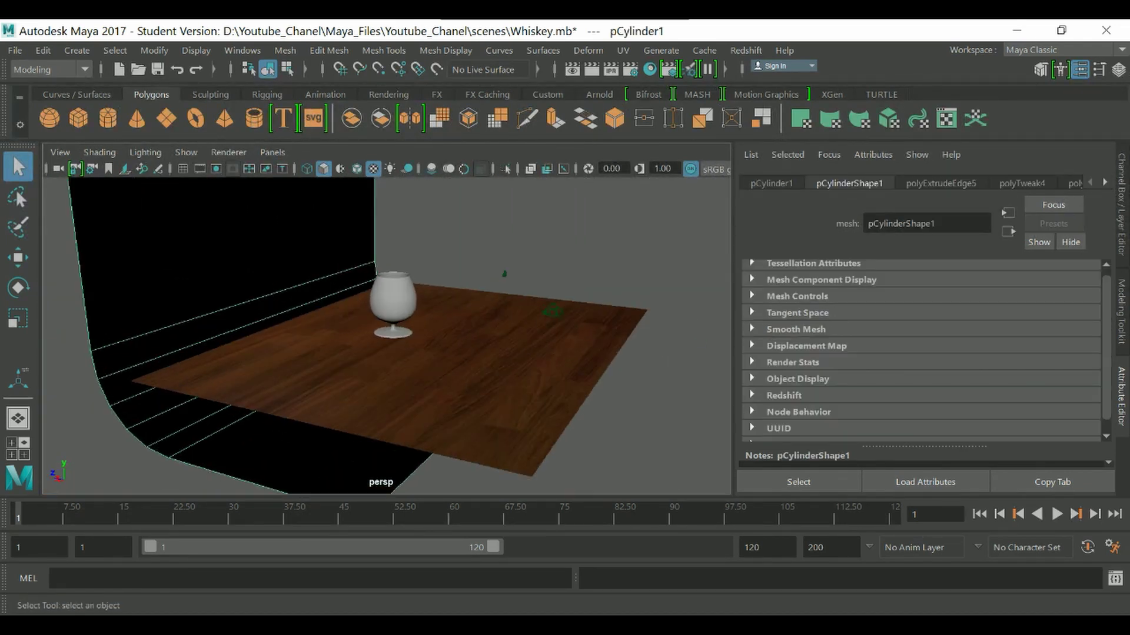
right_click(316, 224)
left_click(306, 574)
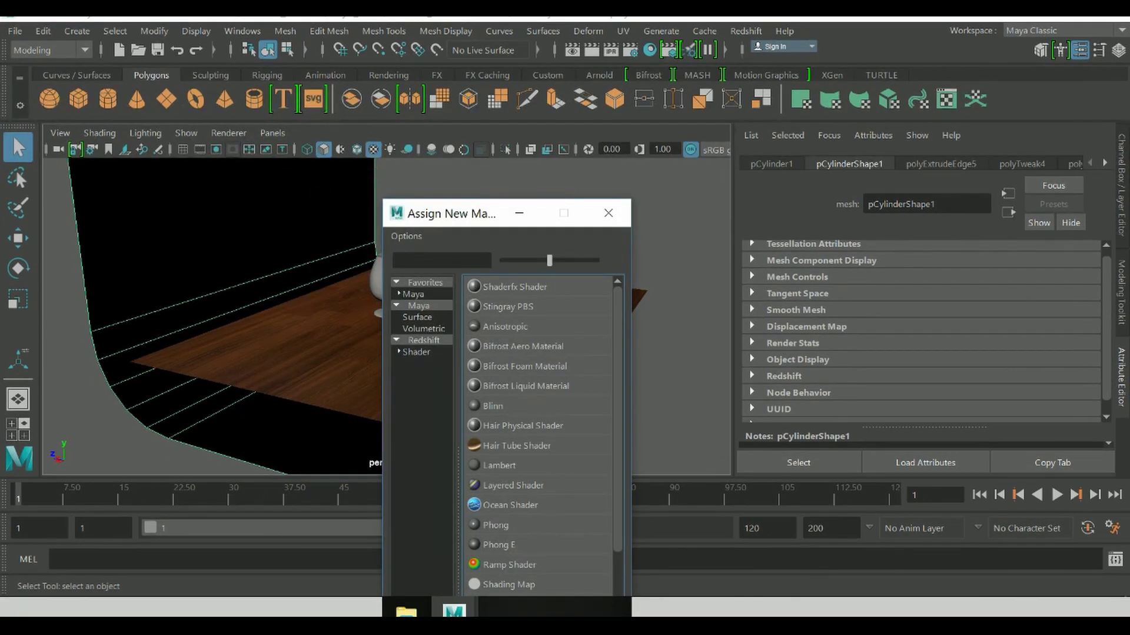
left_click(498, 465)
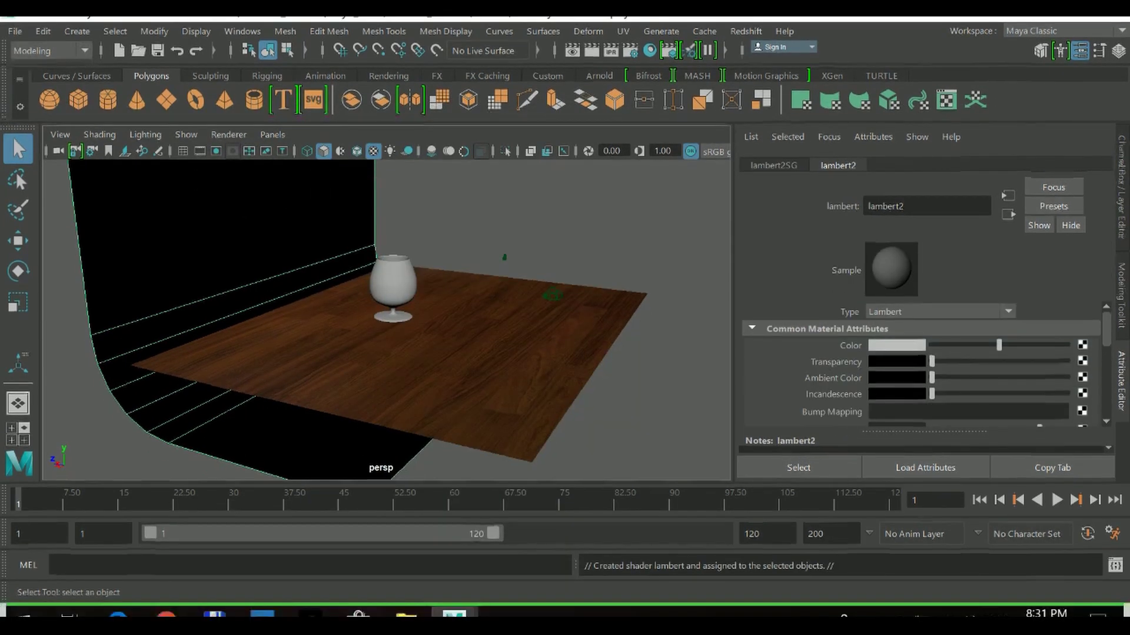
Step: Assign a new RedshiftMaterial to the curved backdrop
right_click_drag(265, 217, 276, 589)
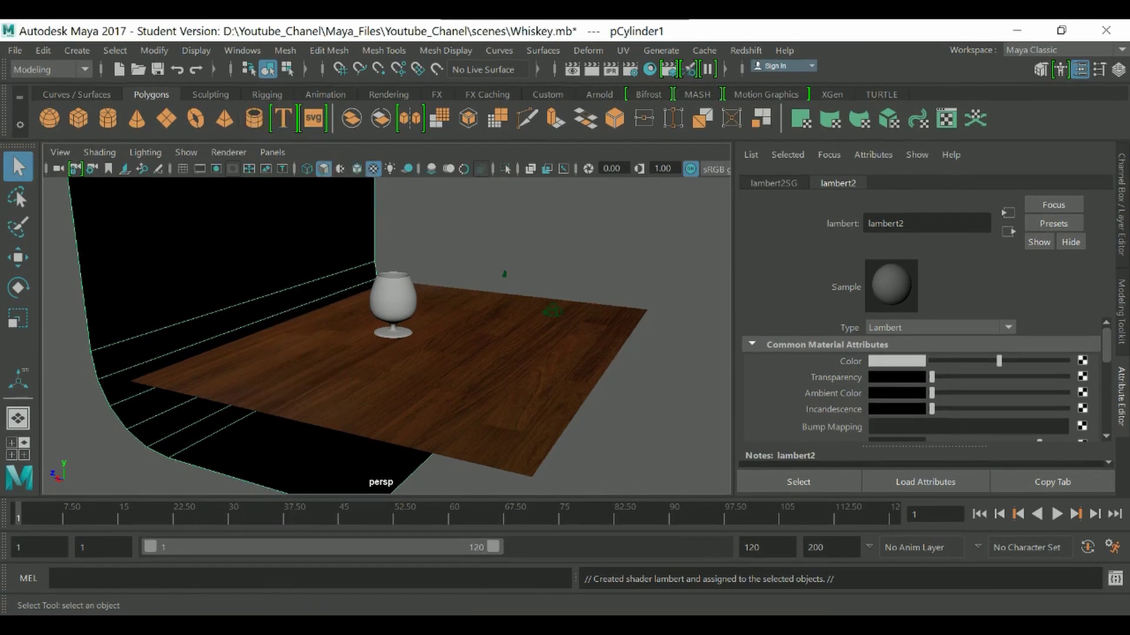
left_click(423, 360)
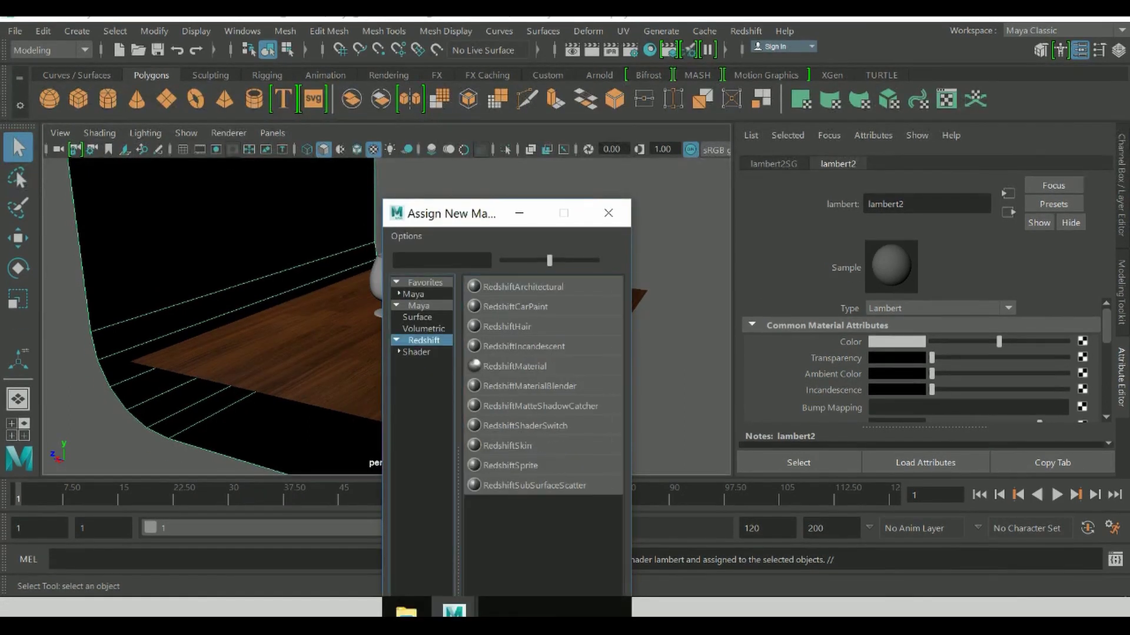
left_click(514, 366)
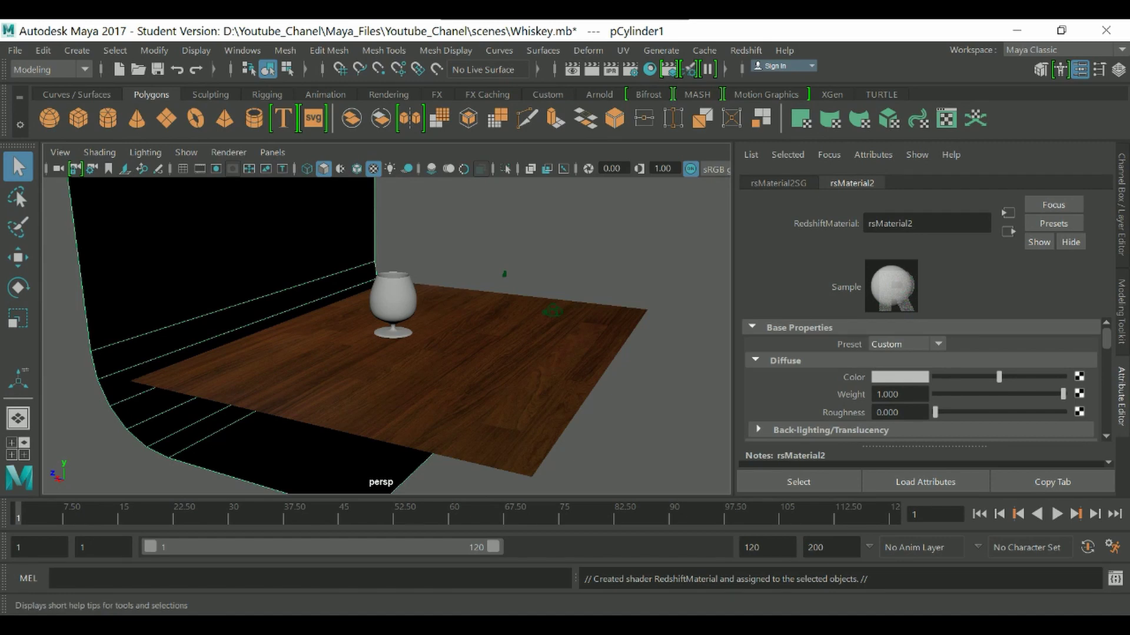
Step: Darken the backdrop material's diffuse color, using the dark background of the browser's reference photo as a guide
key("alt+Tab")
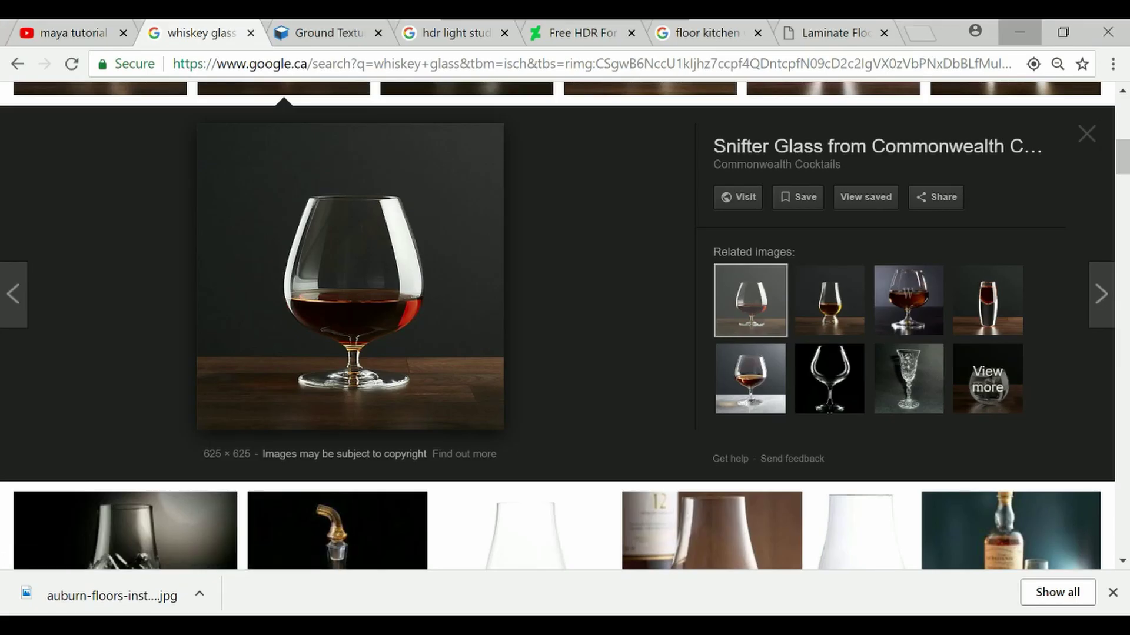
left_click(1020, 32)
left_click(899, 376)
left_click_drag(923, 470, 867, 470)
key("alt+d")
Step: Select the snifter glass and assign a new RedshiftMaterial to it
scroll(387, 335, "up", 2)
left_click_drag(386, 306, 397, 353, "alt")
scroll(387, 335, "up", 5)
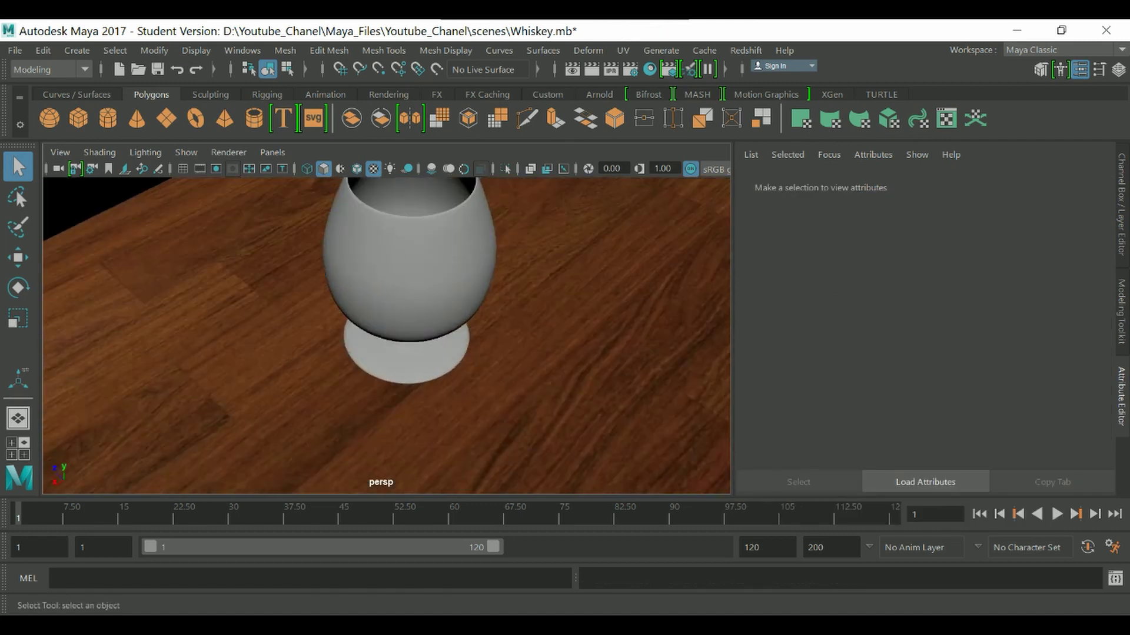
left_click(409, 264)
scroll(393, 353, "down", 4)
left_click_drag(393, 294, 393, 329, "alt")
scroll(393, 364, "up", 3)
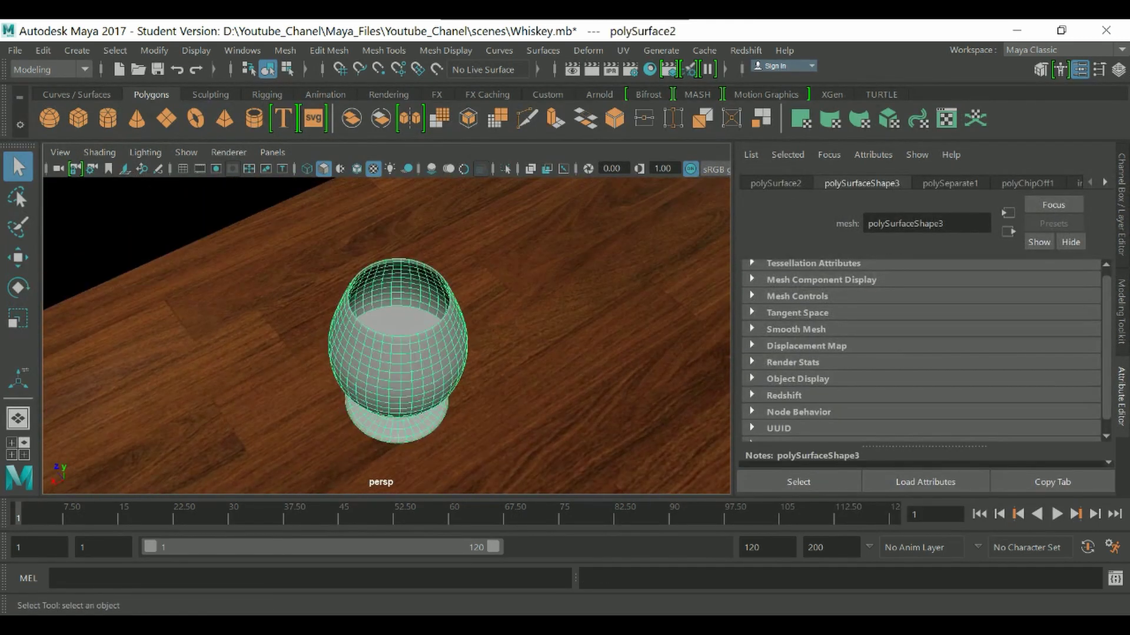
right_click(429, 329)
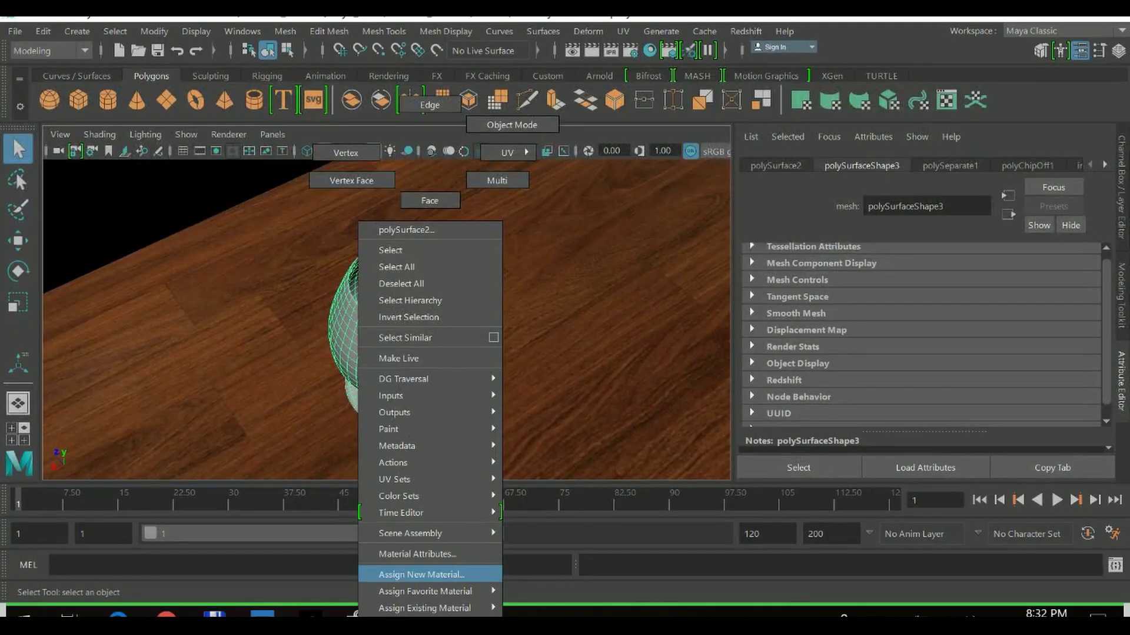
left_click(421, 588)
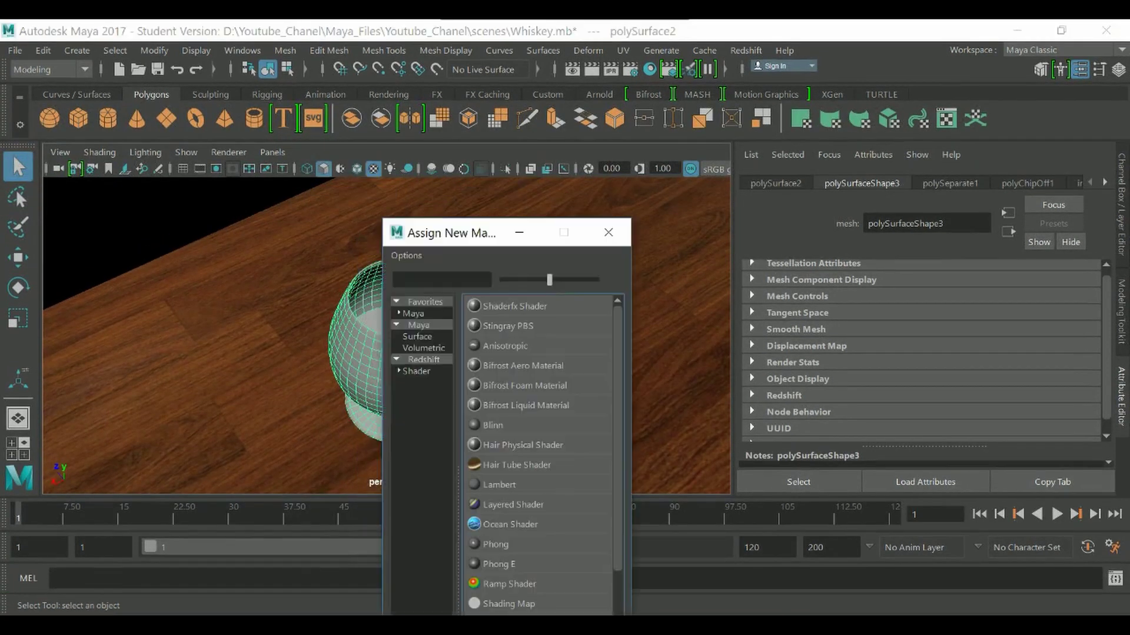
left_click(423, 340)
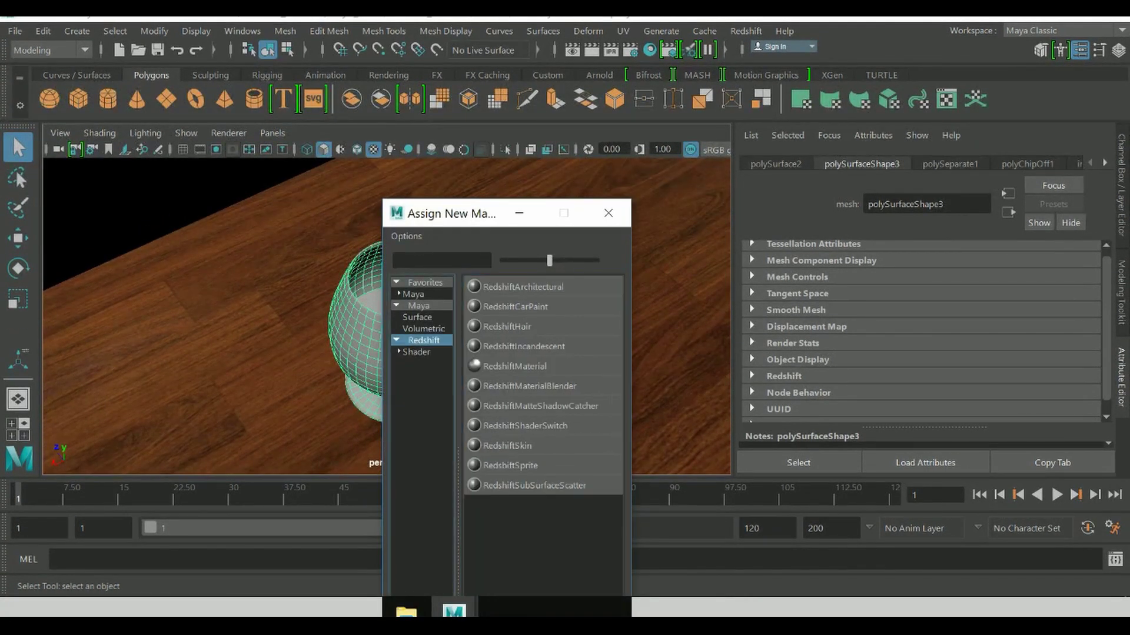
left_click(478, 365)
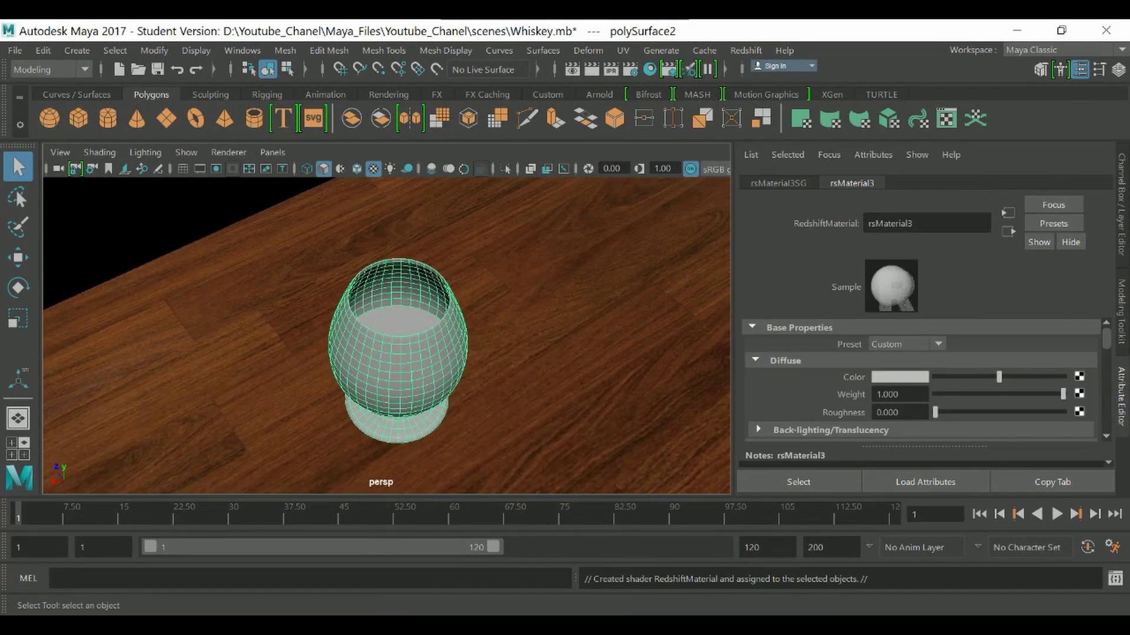
Step: Raise the glass material's refraction weight to 1.000
scroll(920, 382, "down", 2)
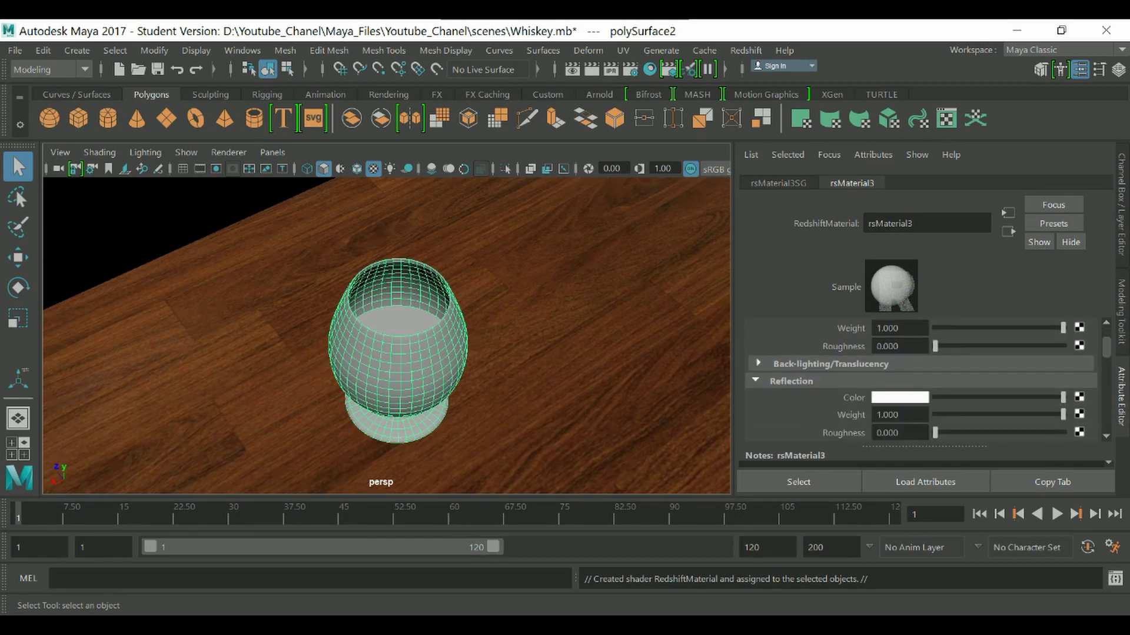
scroll(921, 381, "down", 5)
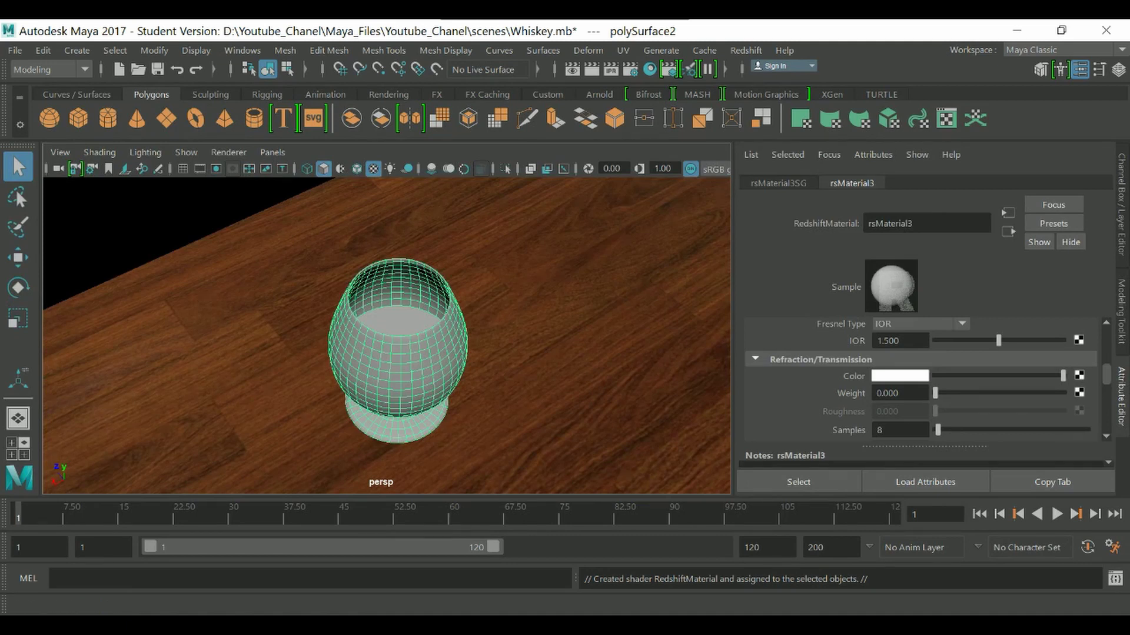
left_click_drag(935, 393, 1063, 393)
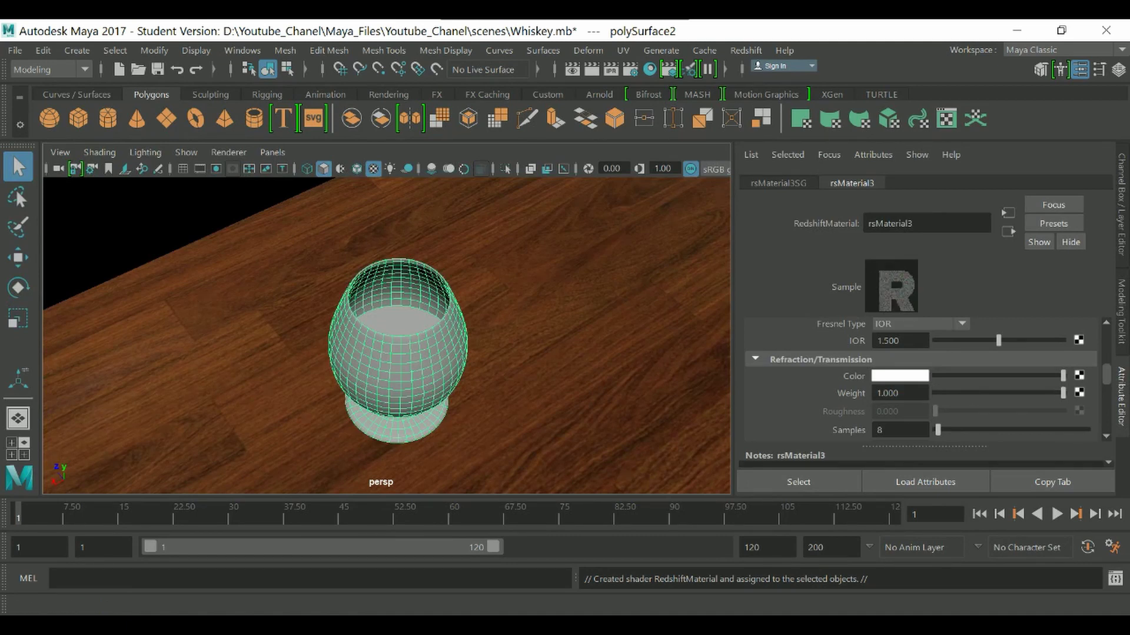
Step: Set the IOR of the glass material's reflection to 1.52
scroll(920, 379, "down", 3)
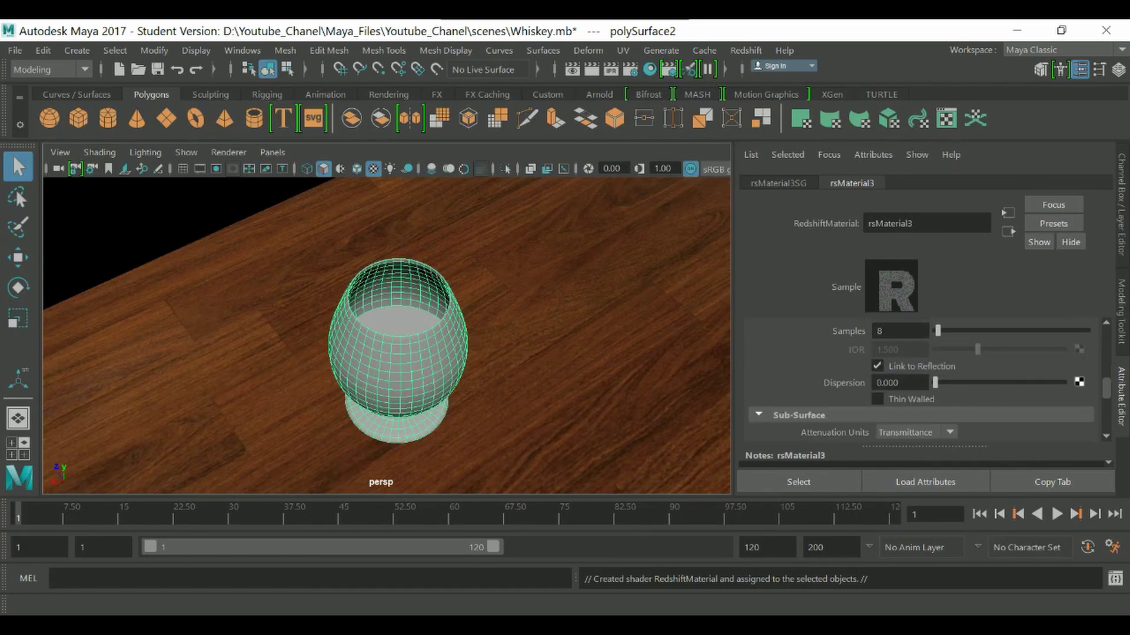
scroll(921, 380, "up", 3)
double_click(888, 406)
type("152")
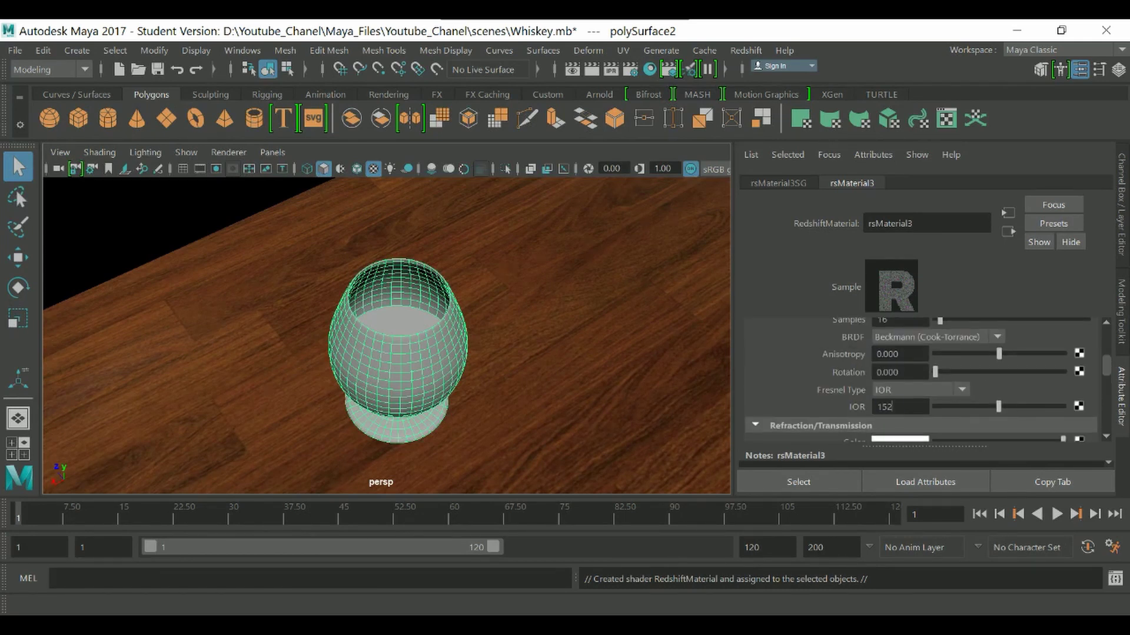
key("BackSpace")
type(".52")
key("Return")
left_click(938, 336)
left_click(938, 372)
scroll(920, 377, "up", 3)
scroll(920, 381, "up", 1)
Step: Deselect the glass and open the render settings to examine the Redshift renderer's common options
left_click_drag(388, 336, 412, 277, "alt")
left_click(653, 223)
left_click_drag(653, 248, 612, 259, "alt")
right_click_drag(606, 353, 508, 387, "alt")
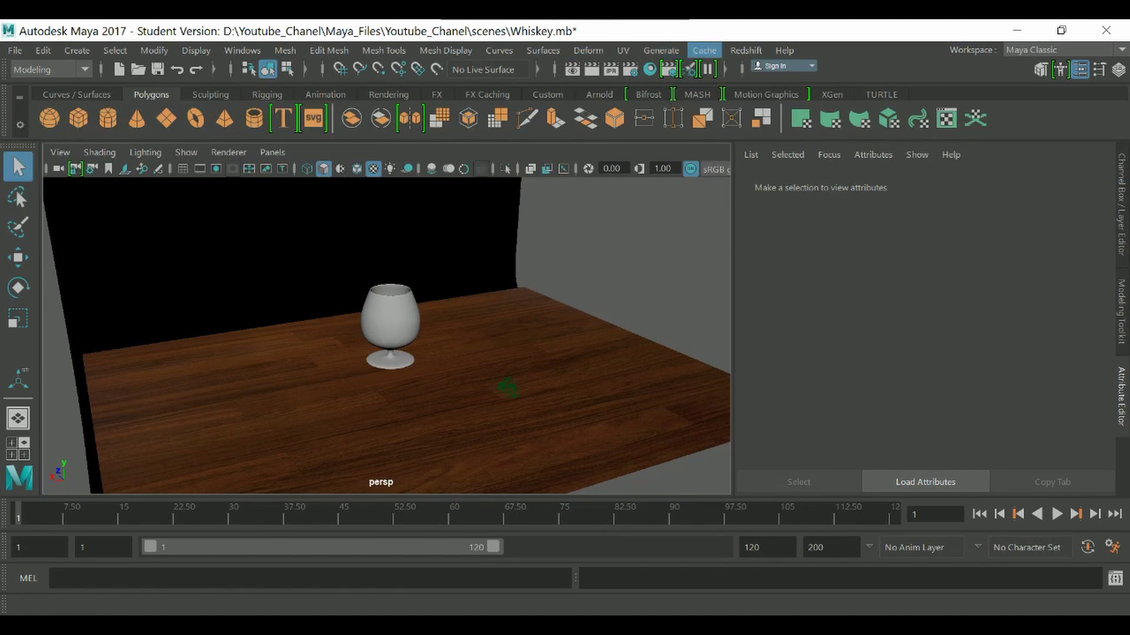
left_click(629, 70)
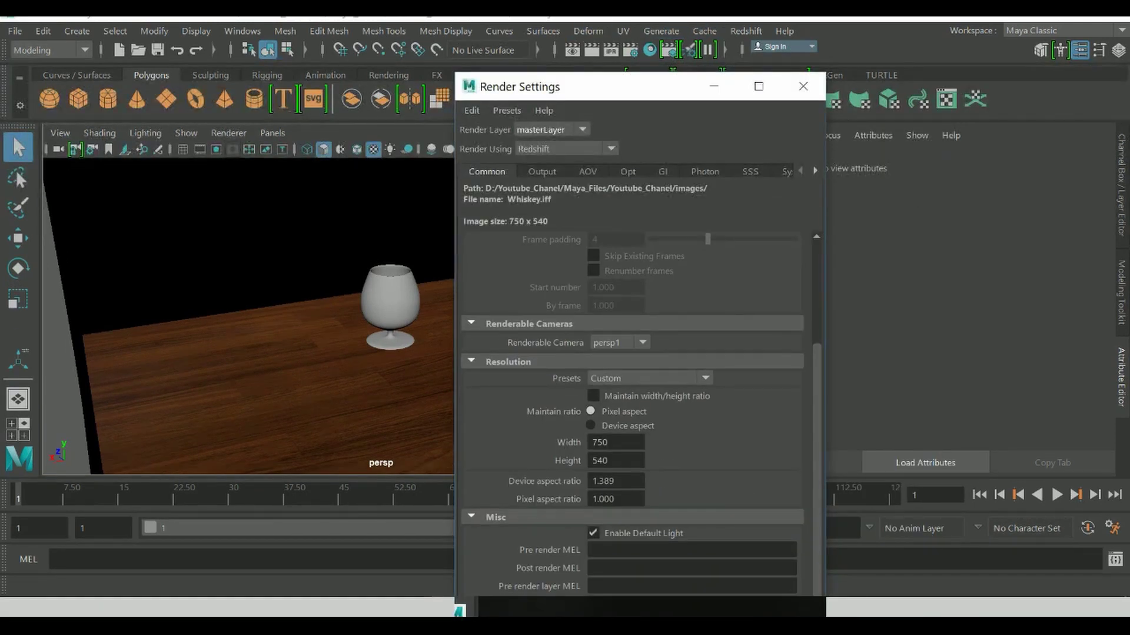
left_click_drag(662, 86, 636, 43)
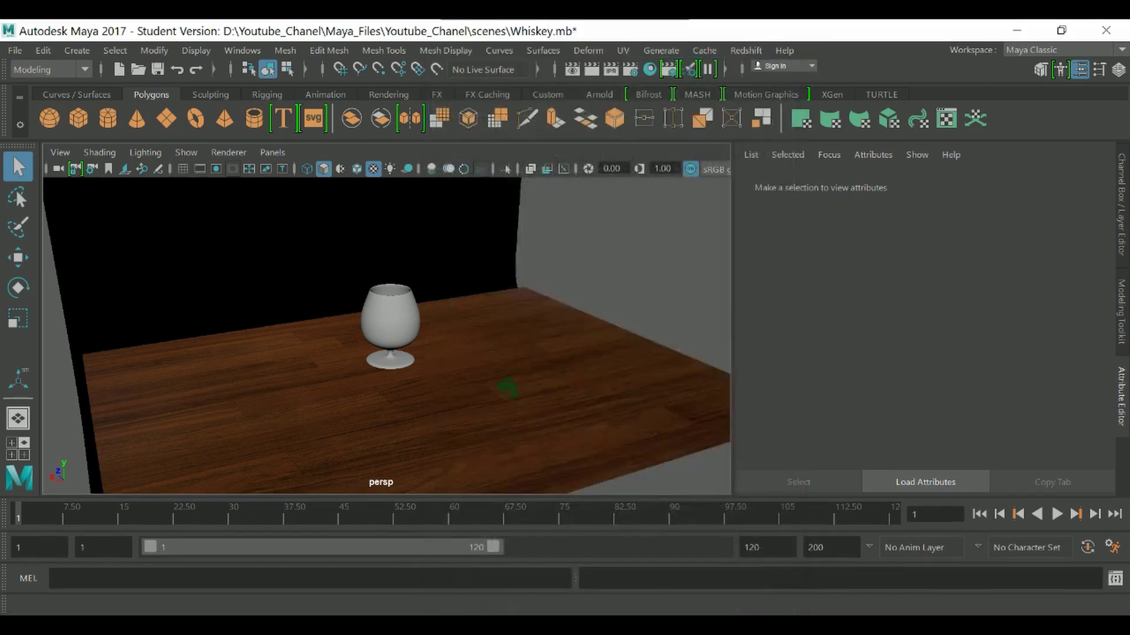
Step: Add a Redshift Dome Light to the scene around the glass
left_click(746, 50)
mouse_move(765, 167)
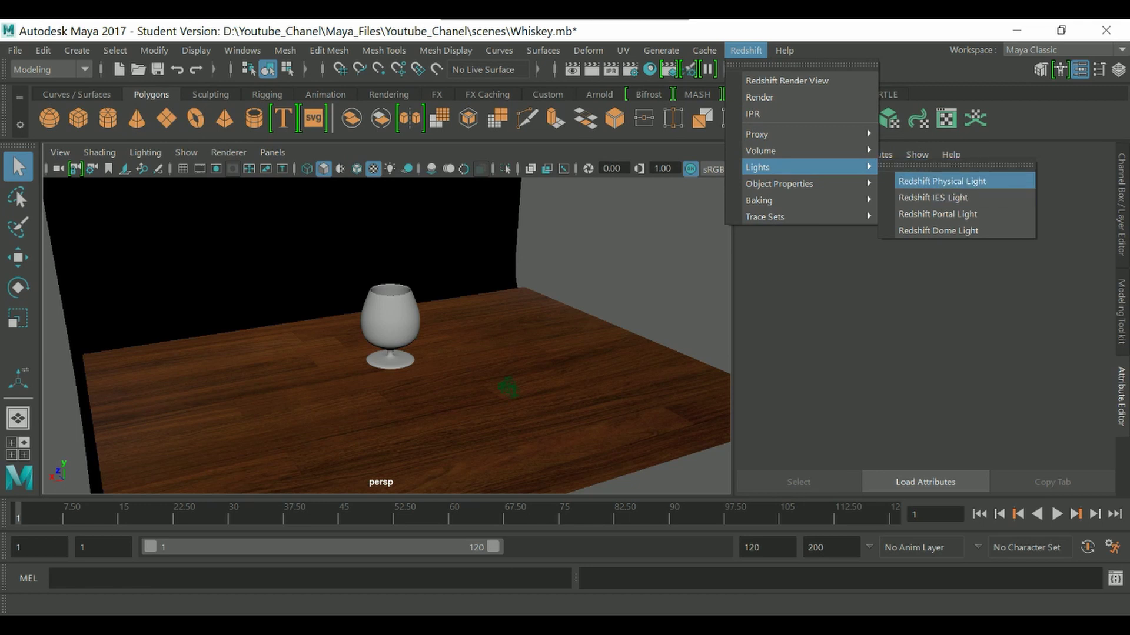
left_click(938, 230)
left_click_drag(412, 306, 507, 325, "alt")
right_click_drag(412, 323, 483, 324, "alt")
left_click_drag(412, 324, 447, 294, "alt")
mouse_move(412, 324)
right_mouse_down("alt")
mouse_move(483, 324)
mouse_move(401, 323)
right_mouse_up("alt")
left_click_drag(411, 324, 424, 394, "alt")
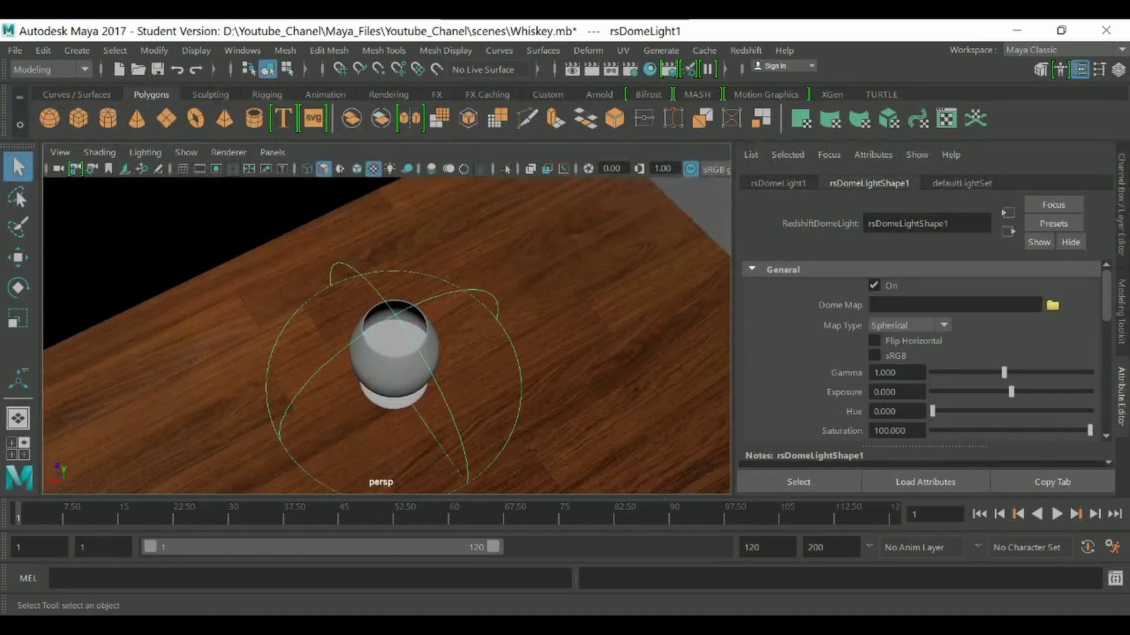
Step: Select the liquid, render the current frame through camera1 and close the render when finished
left_click(394, 338)
right_click_drag(394, 338, 471, 338, "alt")
middle_click_drag(412, 324, 457, 283, "alt")
right_click_drag(412, 323, 342, 324, "alt")
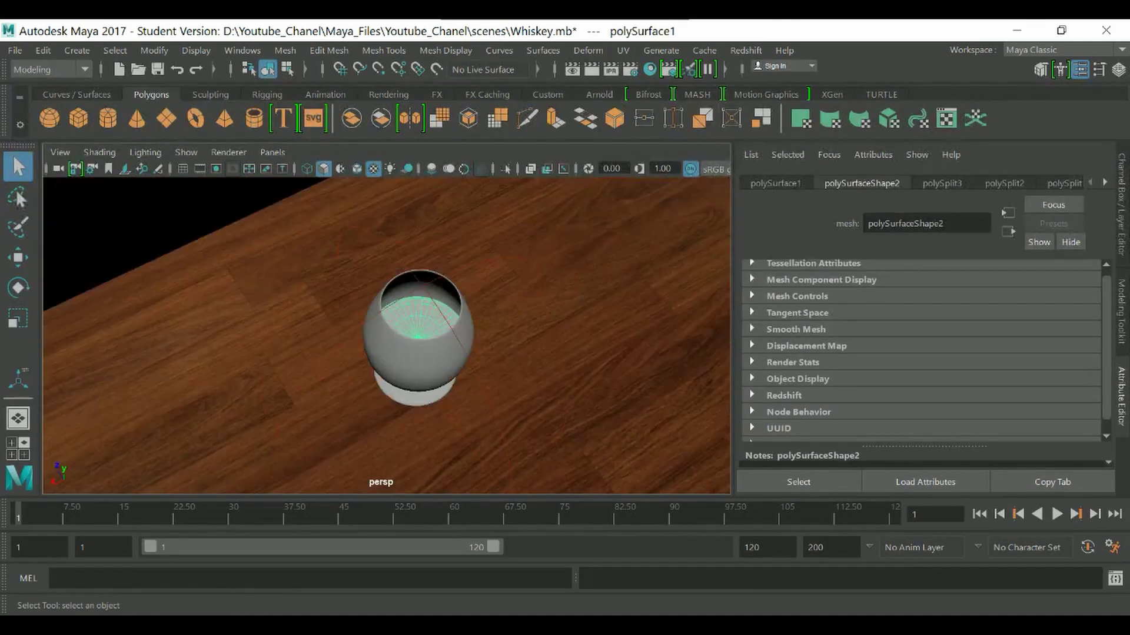
left_click_drag(411, 353, 459, 267, "alt")
key("space")
key("space")
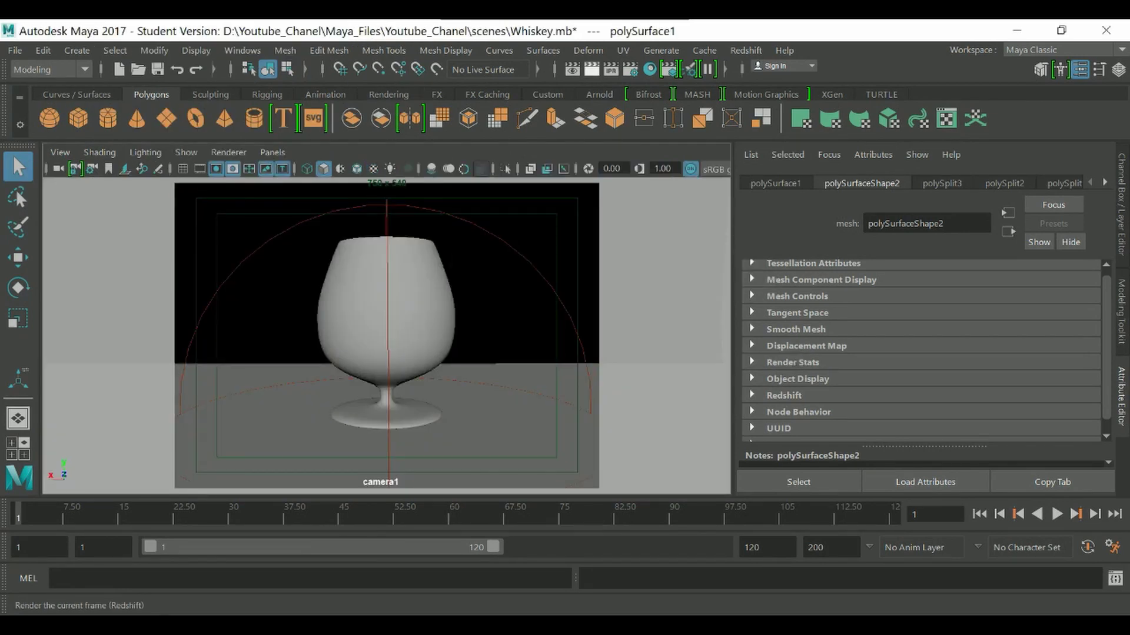
left_click(572, 69)
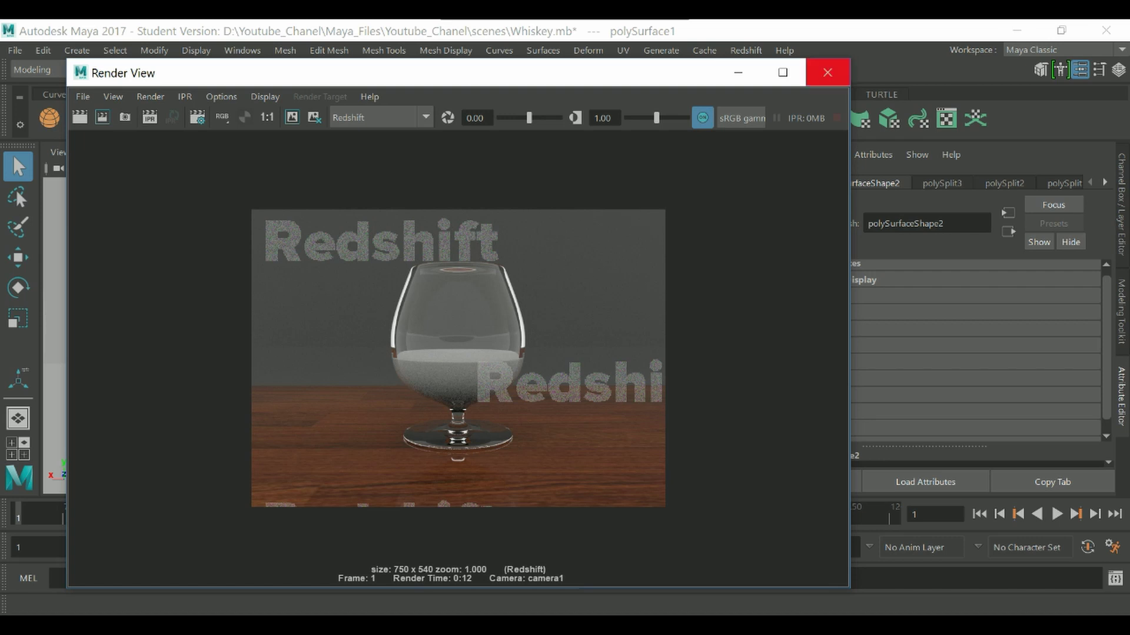
left_click(827, 72)
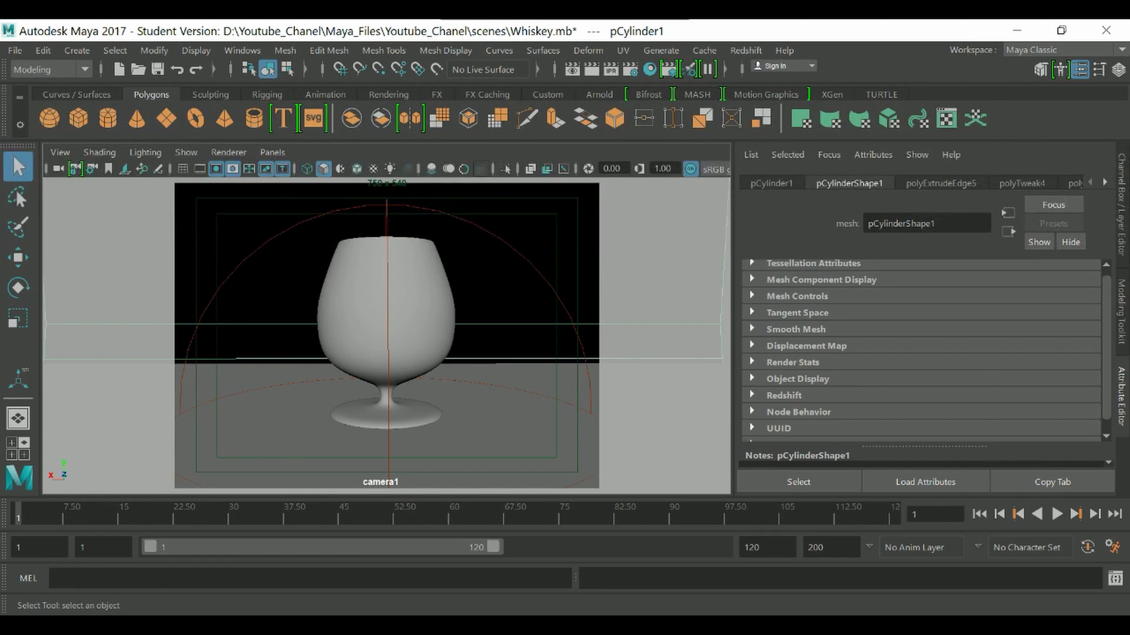
Step: Rename the curved backdrop's Redshift material to BG_MAT
key("space")
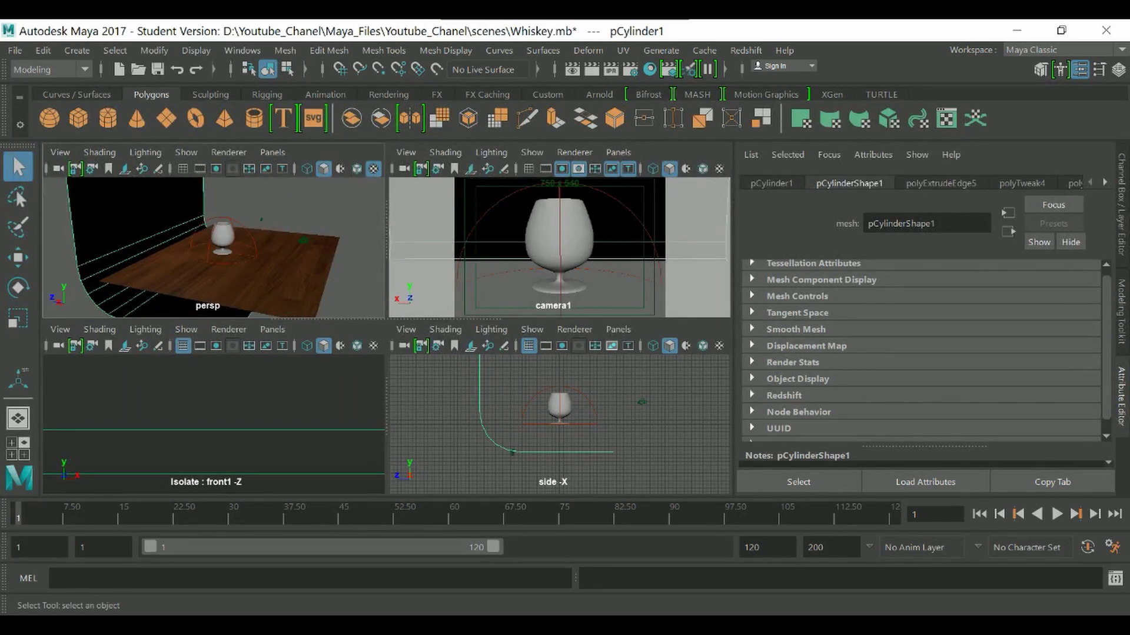
scroll(921, 183, "down", 10)
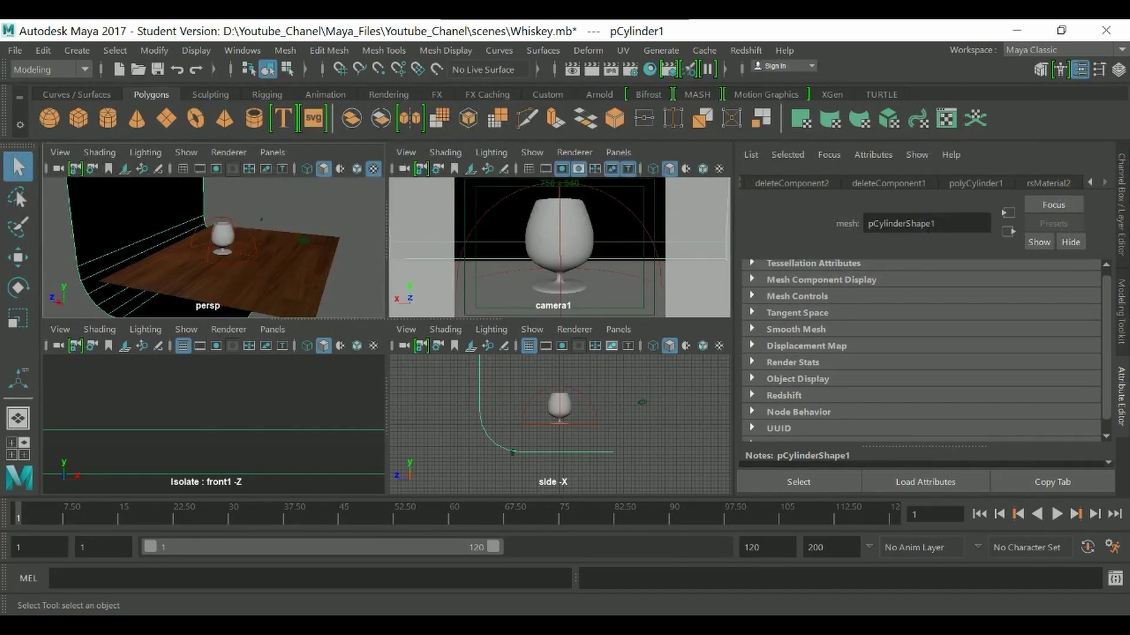
left_click(1047, 183)
double_click(913, 224)
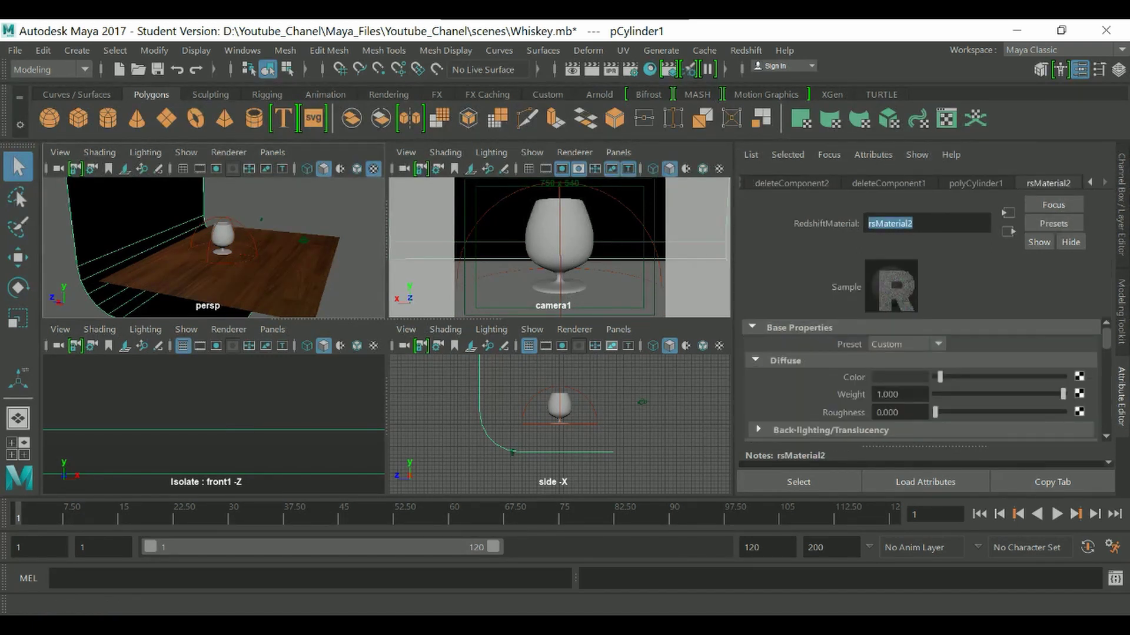
type("BG_MAT")
key("Return")
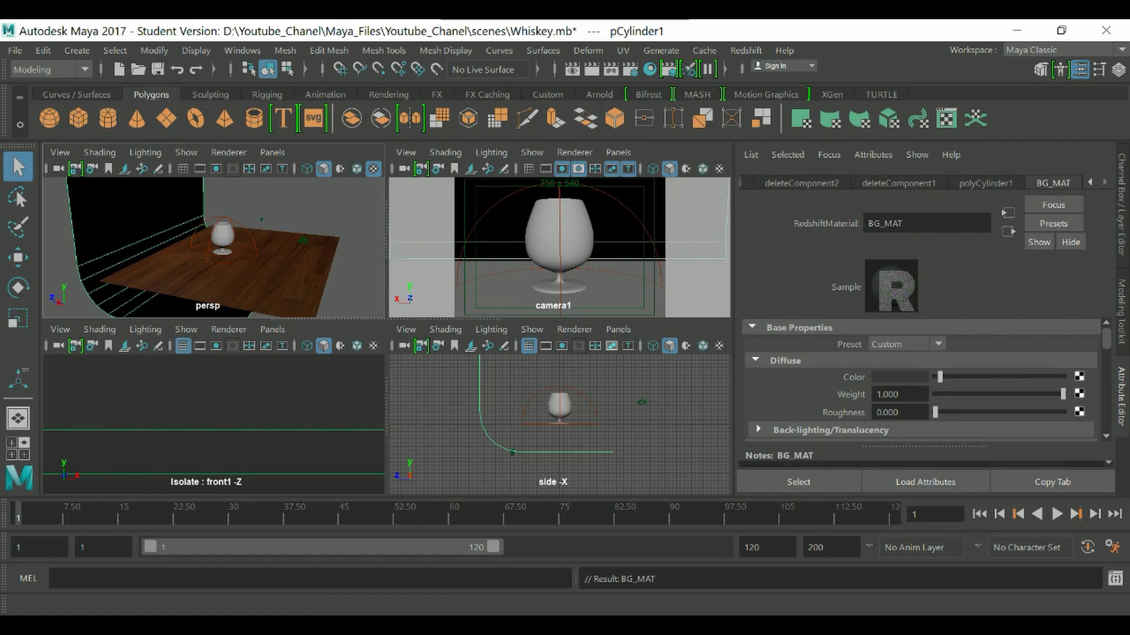
Step: Lower BG_MAT's reflection weight to 0.000 and deselect the backdrop
scroll(920, 382, "down", 3)
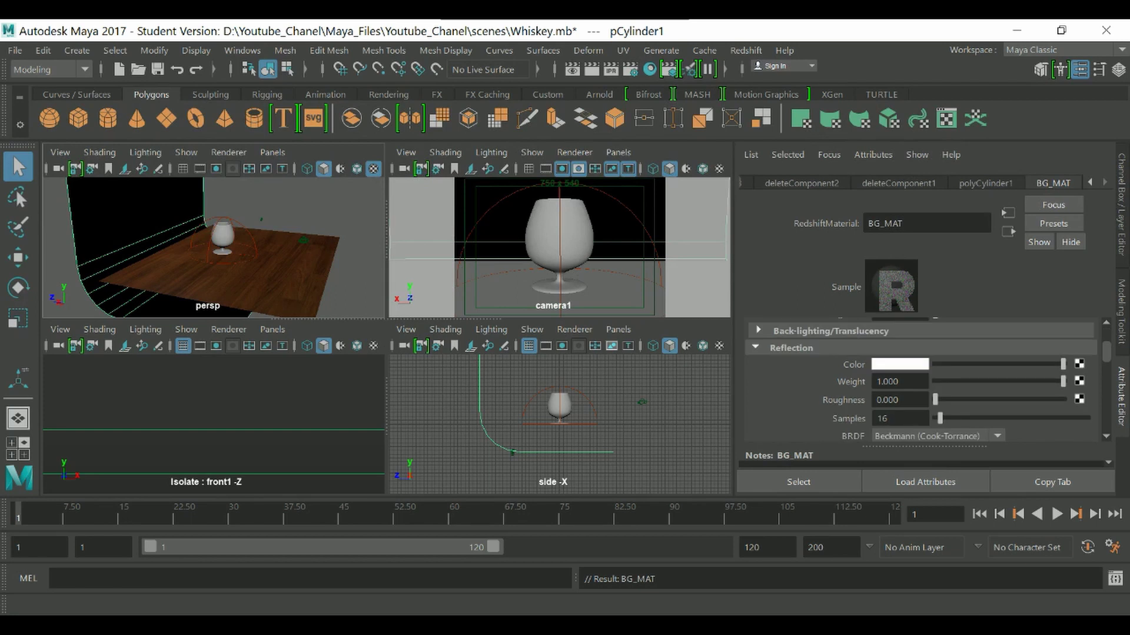
left_click_drag(1062, 381, 935, 381)
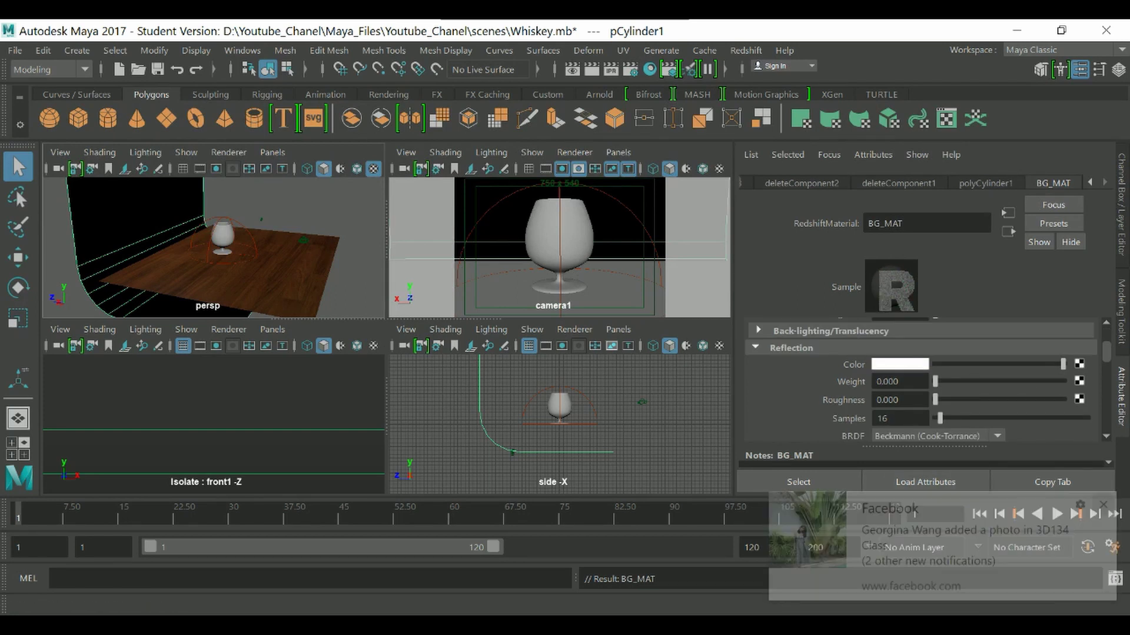
mouse_move(247, 247)
left_mouse_down("alt")
mouse_move(209, 262)
mouse_move(228, 254)
left_mouse_up("alt")
scroll(235, 248, "down", 3)
left_click(294, 215)
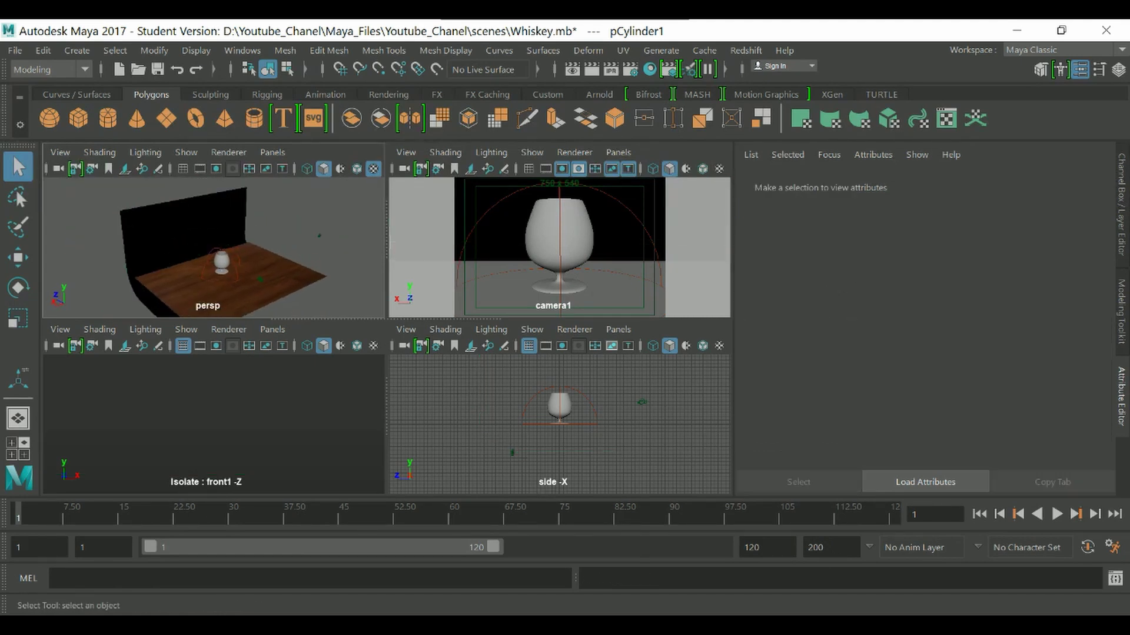
Step: Select the wooden ground plane and enlarge the perspective and camera1 views to fill the viewport area
key("space")
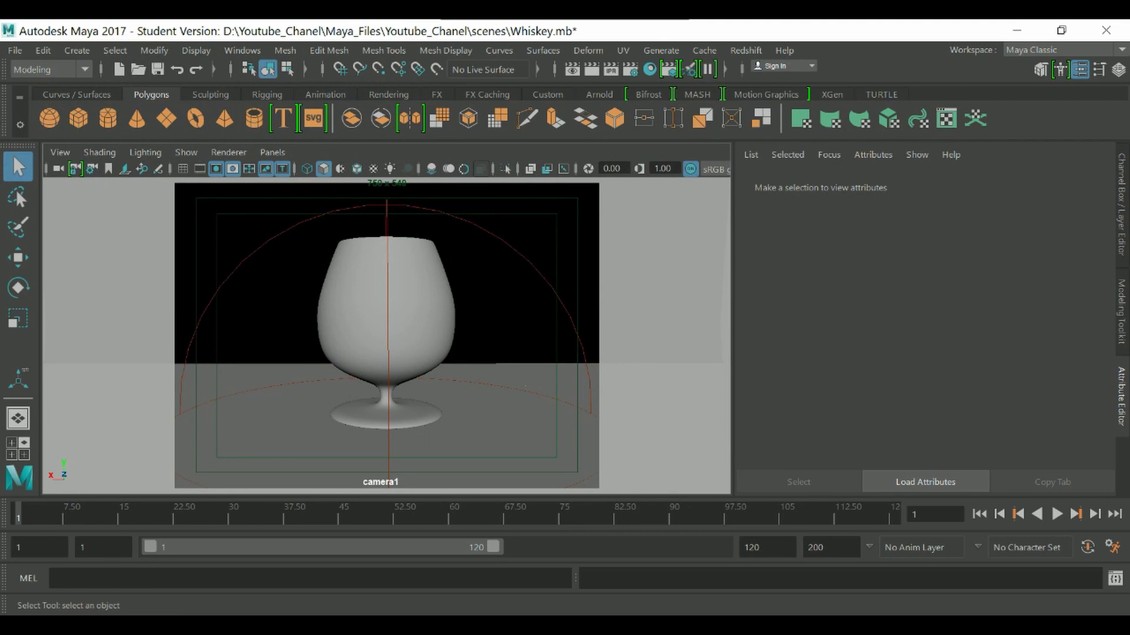
left_click(500, 424)
key("space")
left_click_drag(235, 247, 283, 251, "alt")
scroll(236, 253, "up", 4)
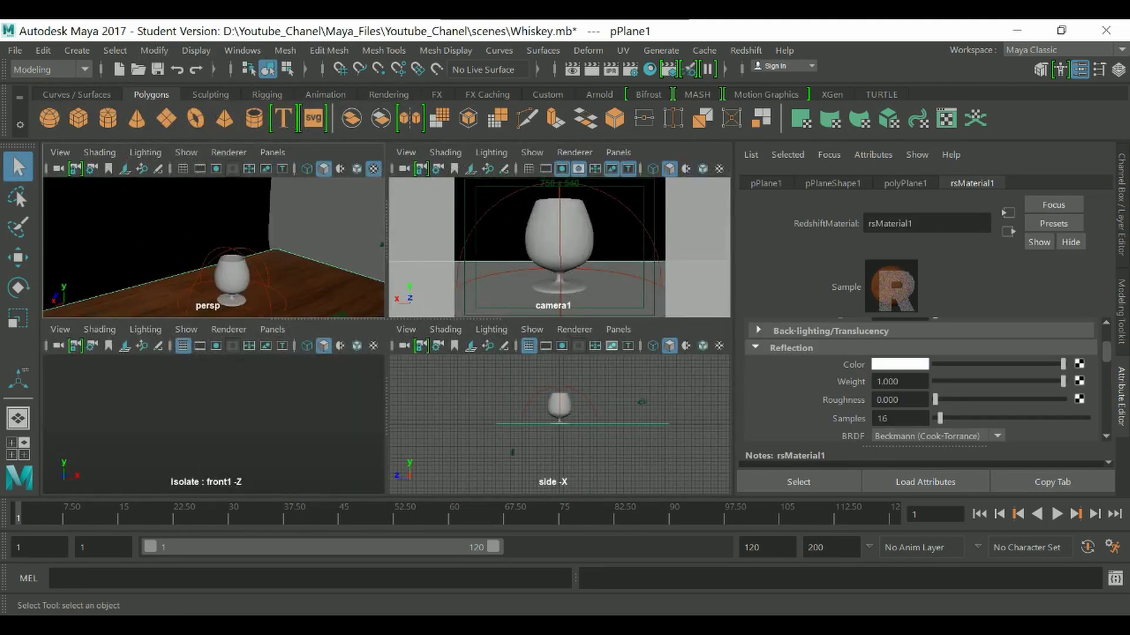
scroll(213, 247, "down", 2)
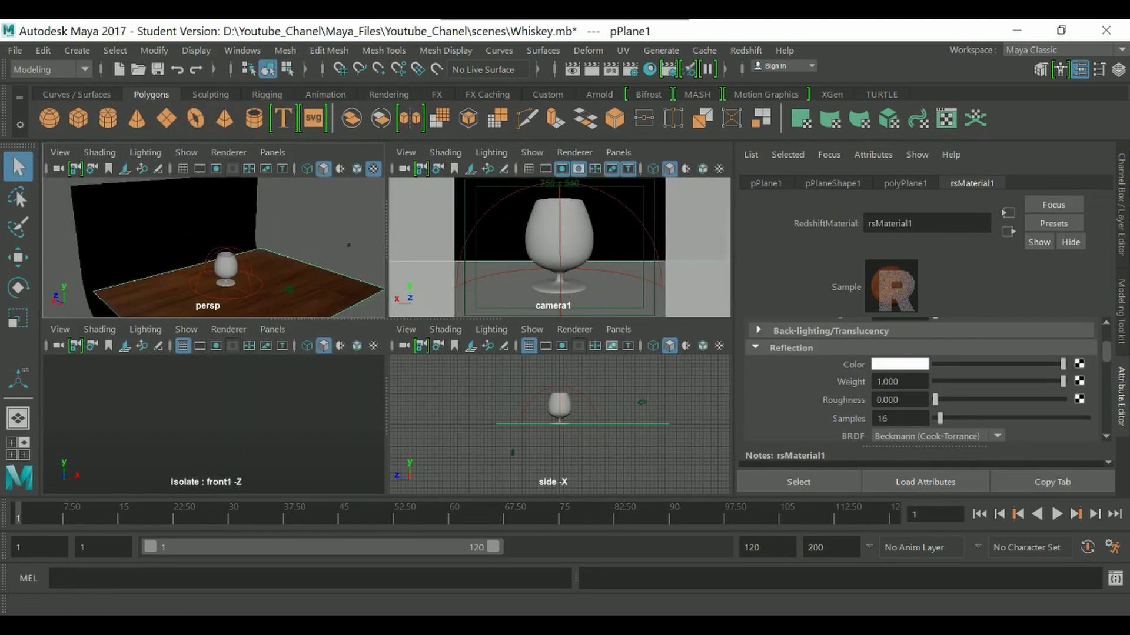
left_click_drag(265, 320, 253, 276)
Step: Set the wood material's reflection weight to about 0.496 and roughness to about 0.336, using the browser's reference photo as a guide
left_click_drag(214, 265, 214, 353, "alt")
middle_click_drag(214, 264, 214, 333, "alt")
right_click_drag(247, 329, 177, 329, "alt")
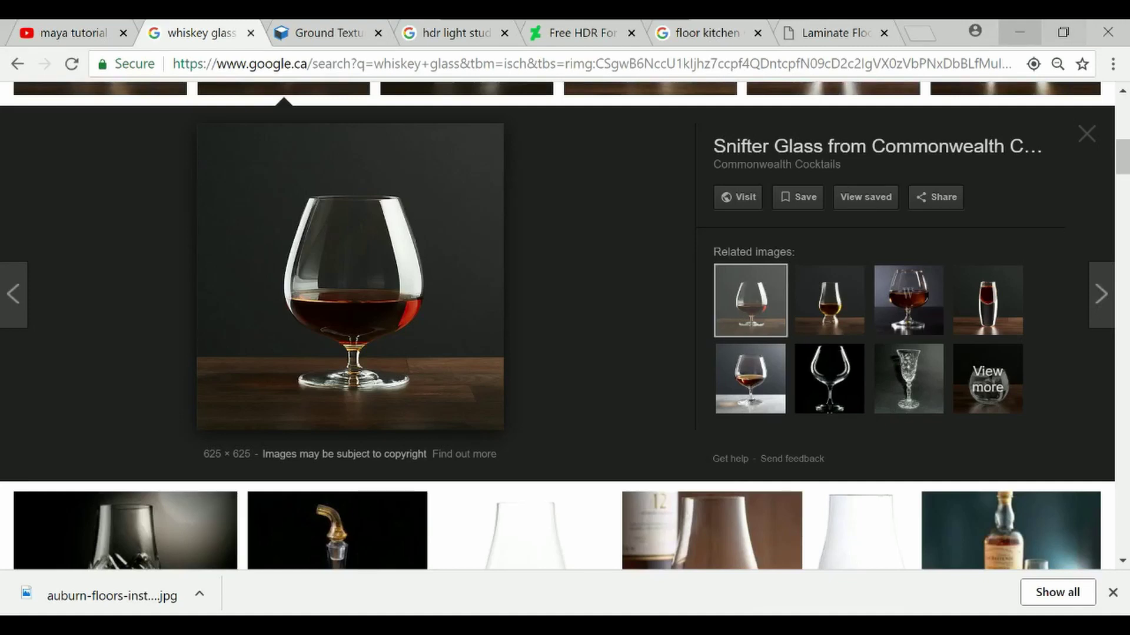
left_click(1019, 32)
scroll(918, 383, "up", 2)
scroll(918, 382, "down", 2)
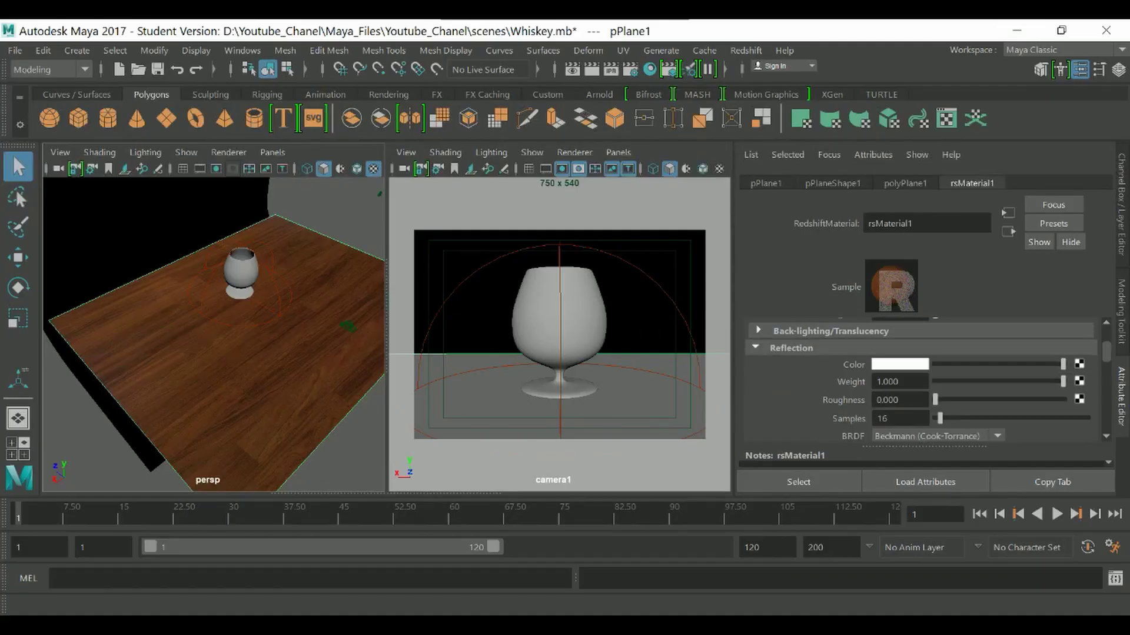
left_click_drag(1063, 381, 998, 381)
left_click_drag(935, 399, 978, 400)
Step: Rename the wooden plane's Redshift material to Floor_MAT
double_click(890, 223)
type("Floor_MAT")
key("Return")
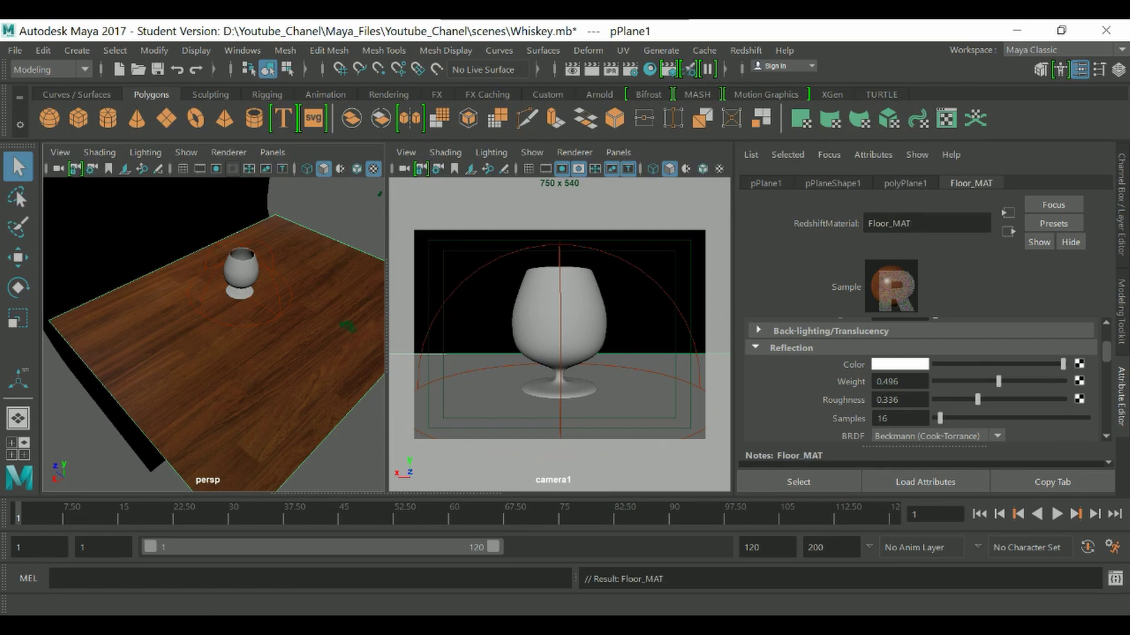
Step: Adjust Floor_MAT's reflection weight to 0.470 and roughness to 0.397, and render the camera1 view
left_click_drag(977, 399, 995, 382)
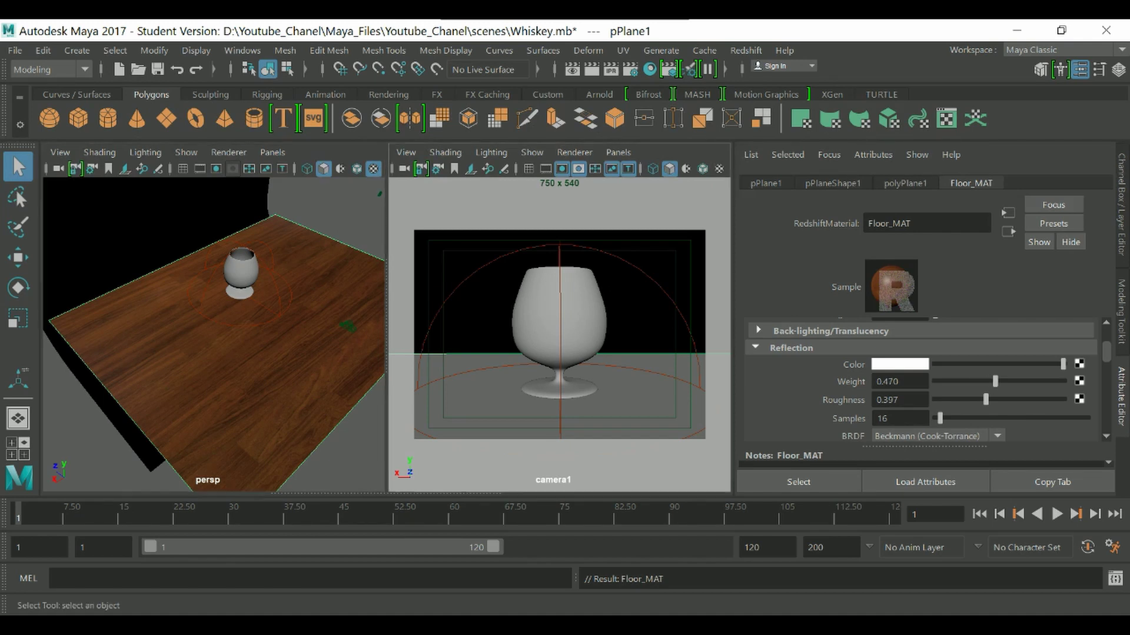
left_click(591, 70)
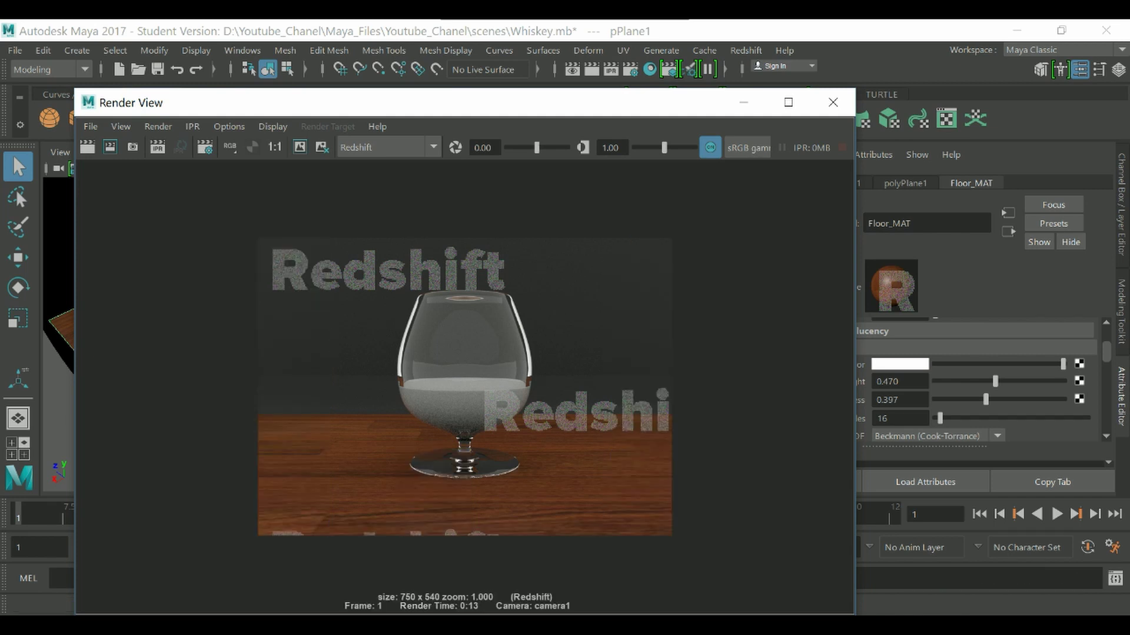
Step: Set Floor_MAT's reflection weight to 0.444 and roughness to 0.138, using test renders and the browser's reference photo as a guide
left_click(832, 102)
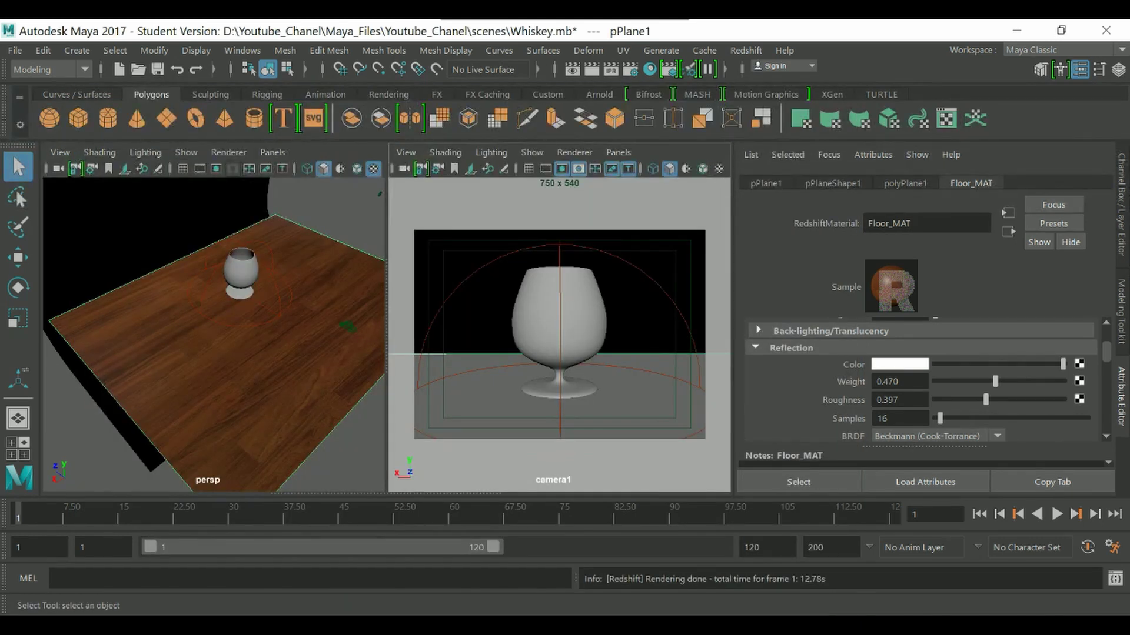
left_click_drag(994, 381, 961, 400)
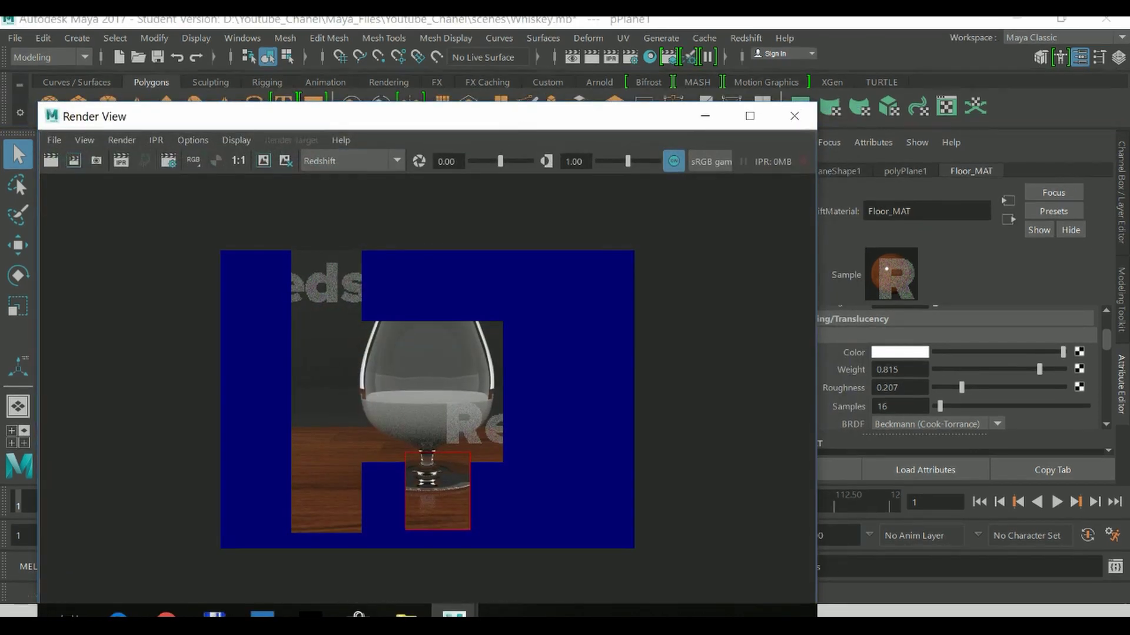
left_click_drag(962, 388, 952, 387)
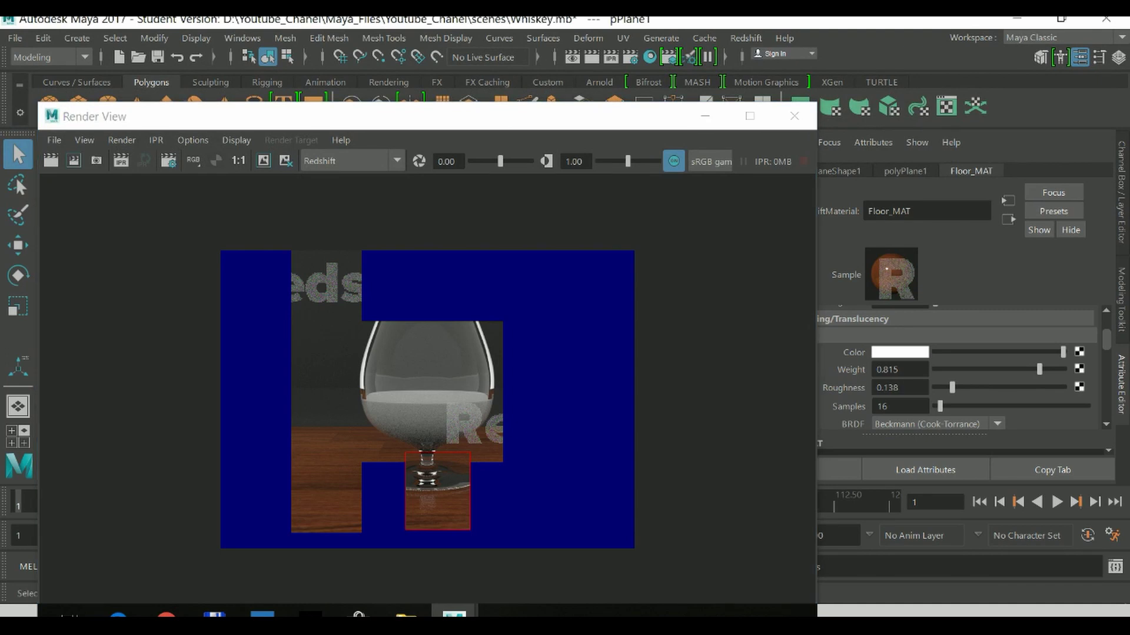
left_click_drag(1039, 369, 991, 369)
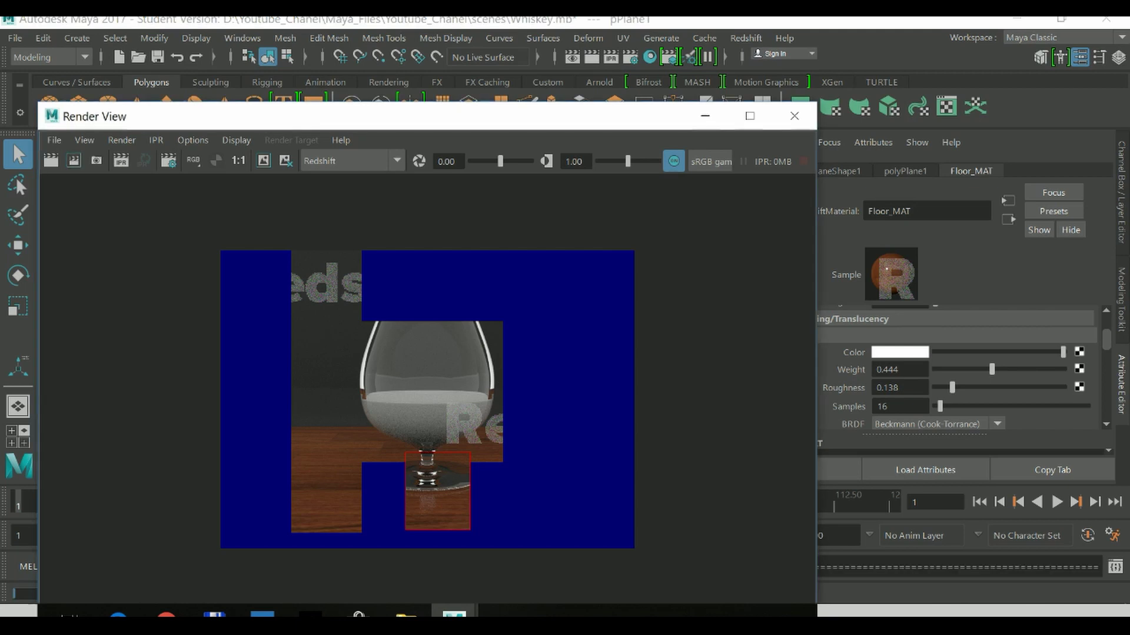
left_click(167, 613)
key("alt+Tab")
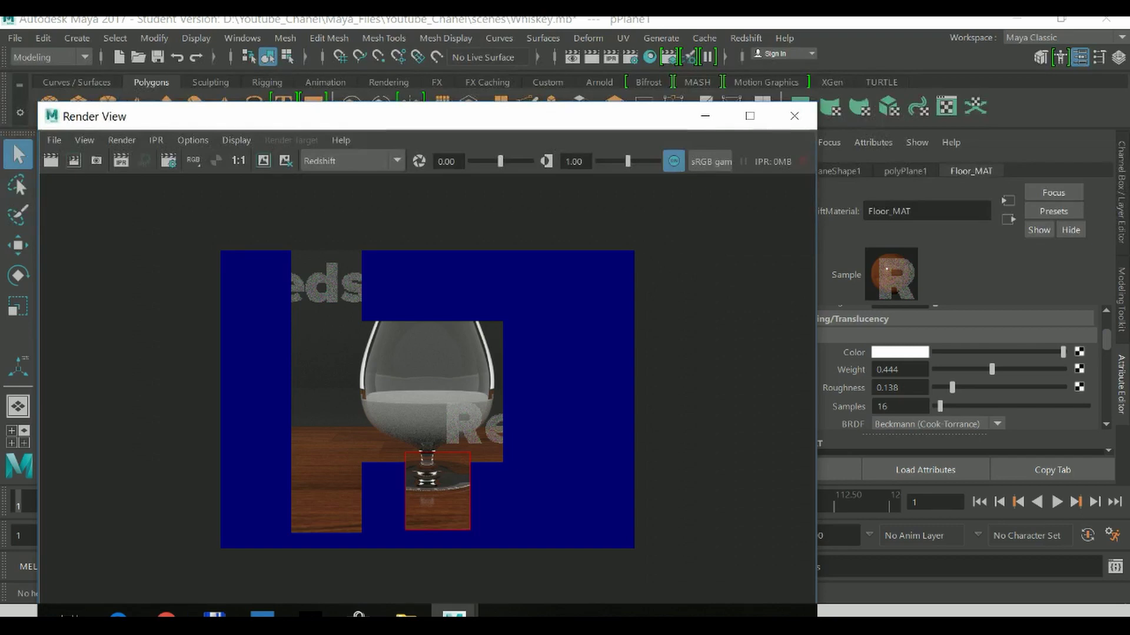
key("alt+Tab")
key("alt+Tab")
left_click(794, 115)
Step: Darken the wood texture by lowering its Color Gain to a medium grey, and re-render the camera1 view
left_click_drag(194, 353, 220, 344, "alt")
left_click(130, 224)
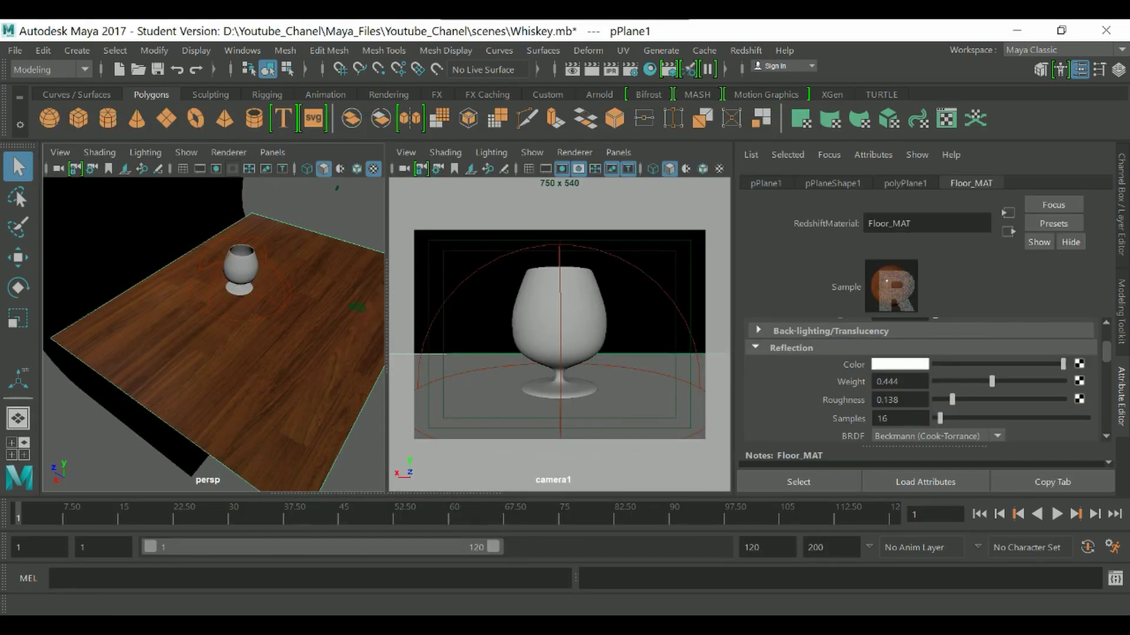
scroll(920, 379, "up", 3)
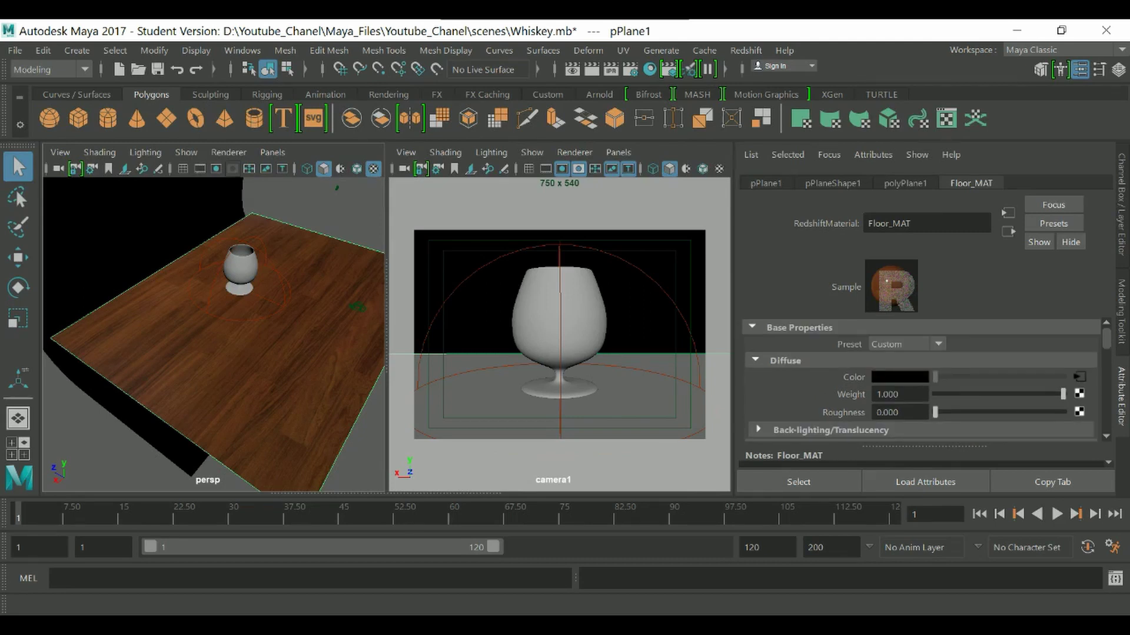
left_click(1079, 377)
scroll(921, 380, "down", 10)
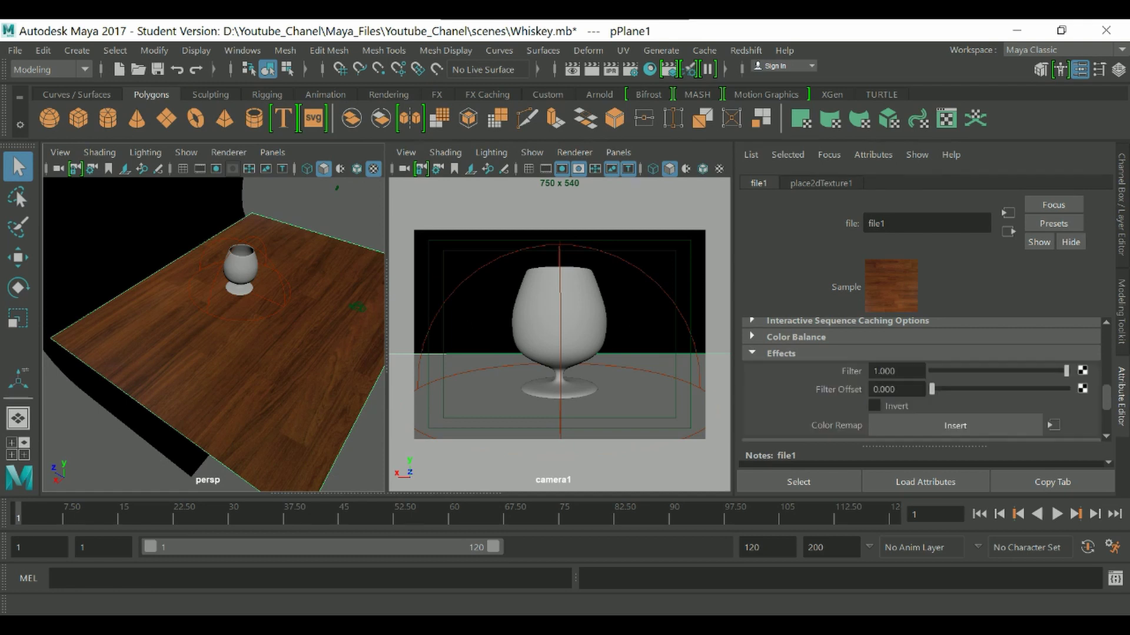
left_click(795, 337)
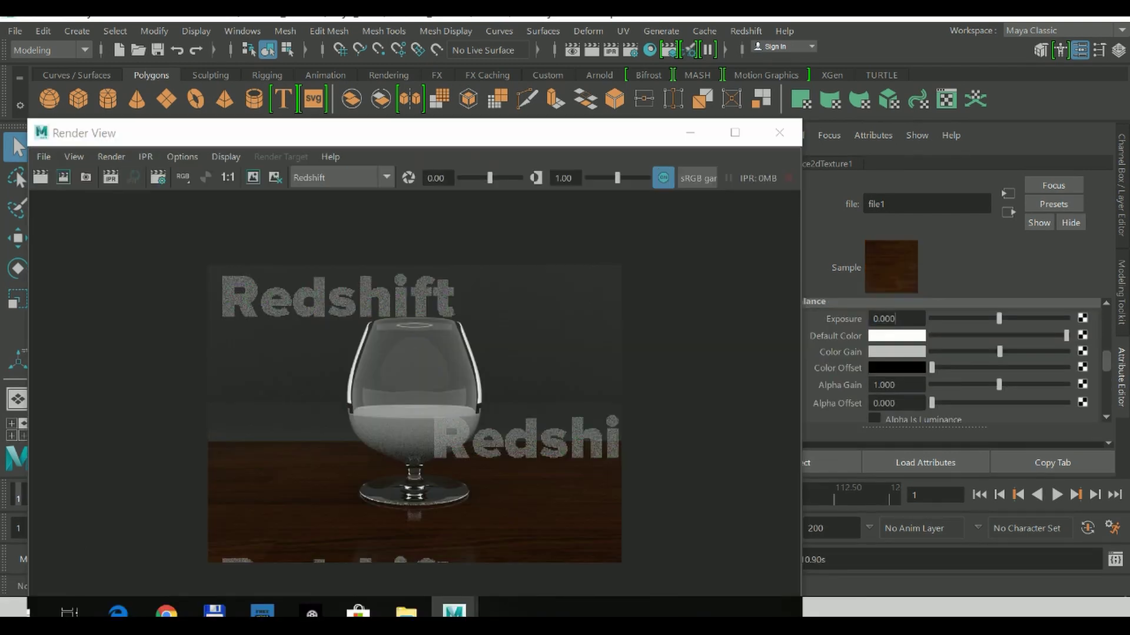
left_click_drag(999, 352, 972, 351)
left_click_drag(427, 417, 534, 482)
left_click(63, 177)
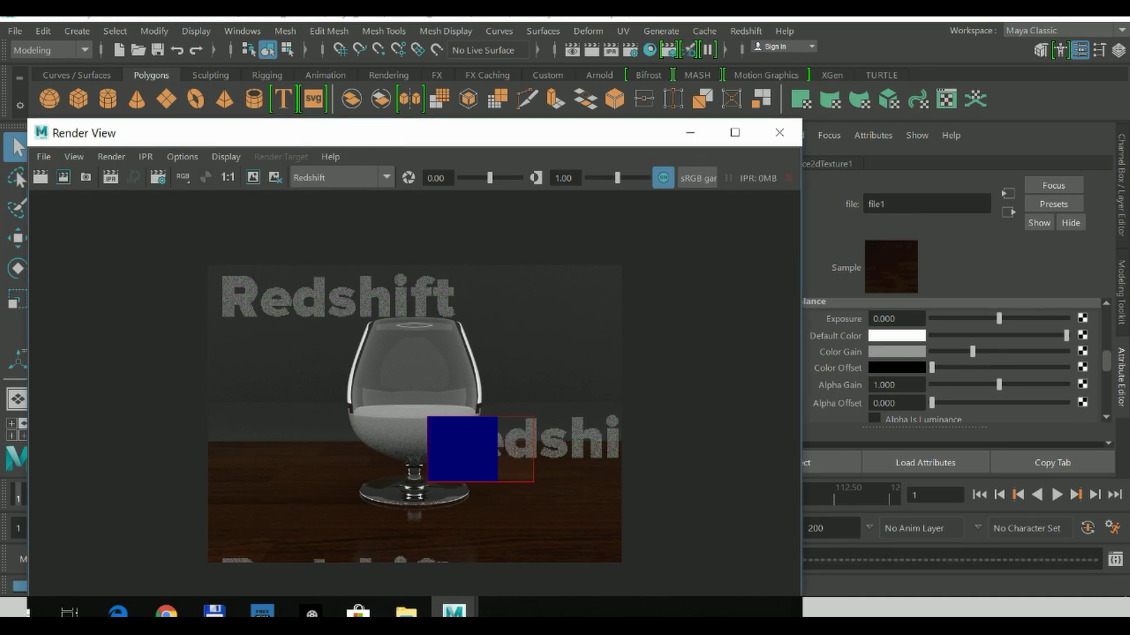
left_click(40, 177)
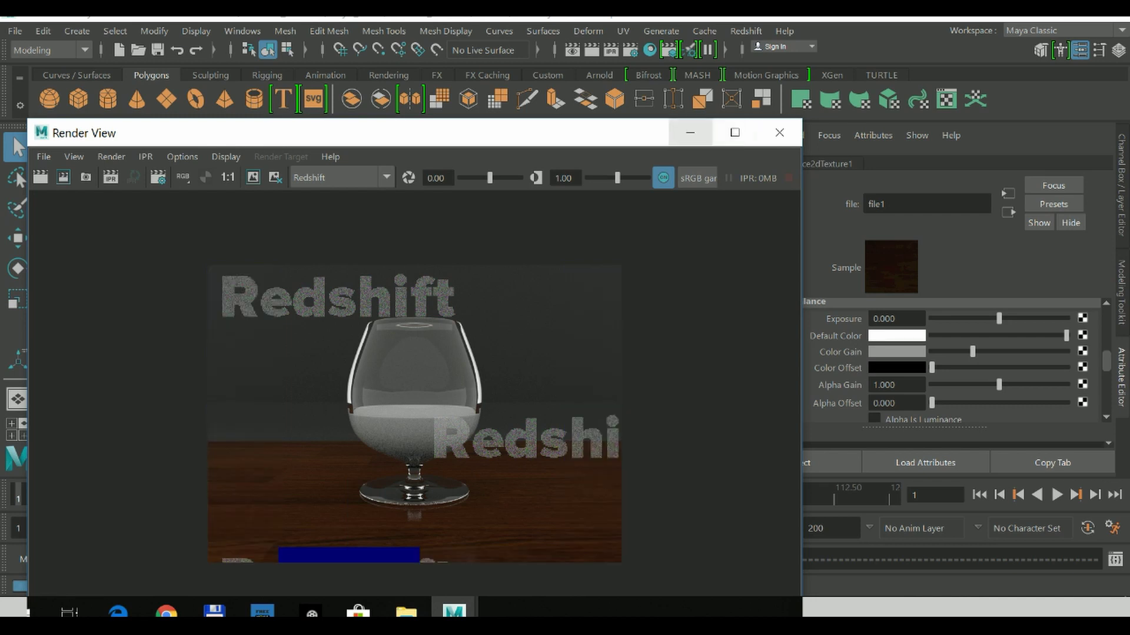
left_click(779, 132)
Step: Select the liquid inside the glass and assign a new Redshift Material to it
scroll(214, 334, "up", 8)
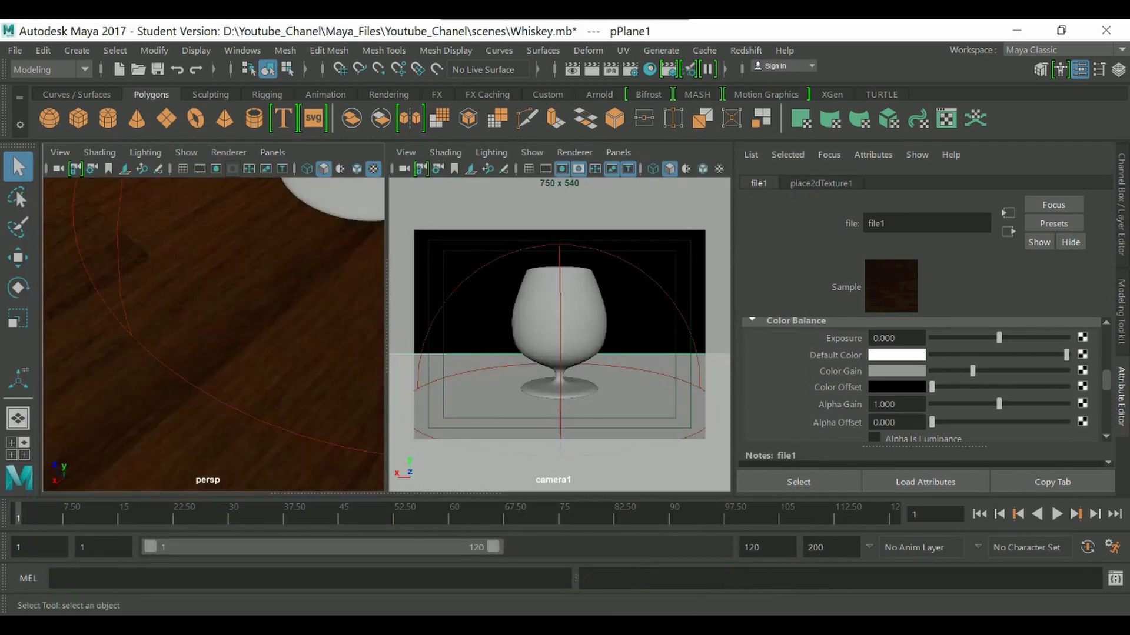
middle_click_drag(283, 247, 188, 358, "alt")
left_click(161, 383)
right_click_drag(171, 365, 168, 591)
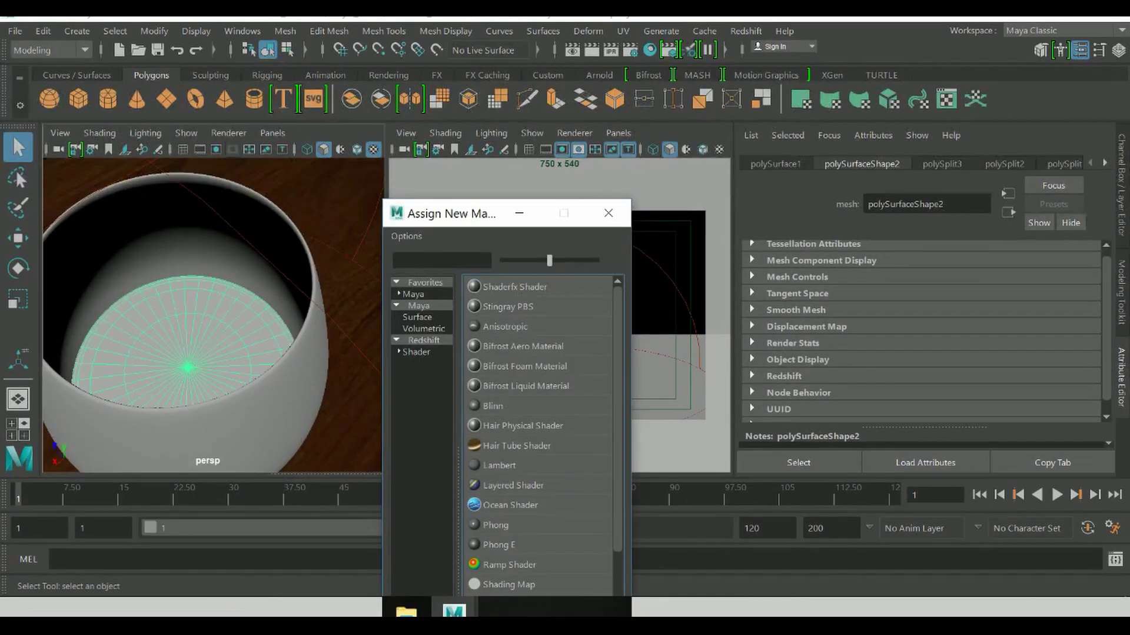
left_click(424, 359)
left_click(476, 385)
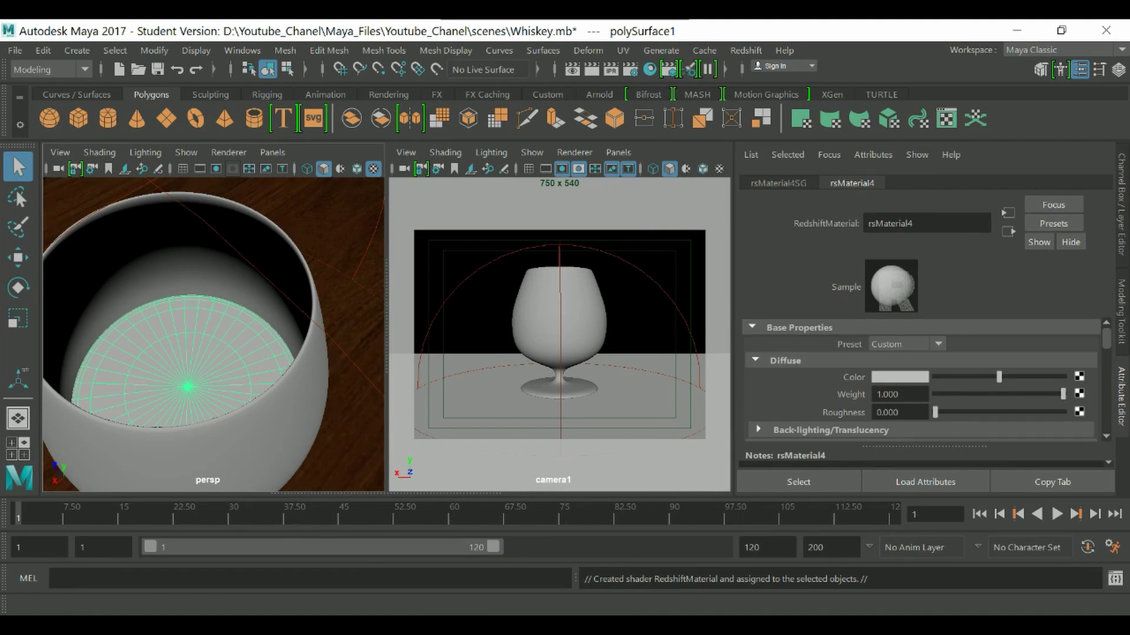
Step: Rename the liquid's Redshift material to Whiskey_MAT
double_click(890, 223)
type("Whiiskey_MAT")
key("Return")
Step: Set Whiskey_MAT's refraction weight to 1.000
scroll(918, 377, "down", 2)
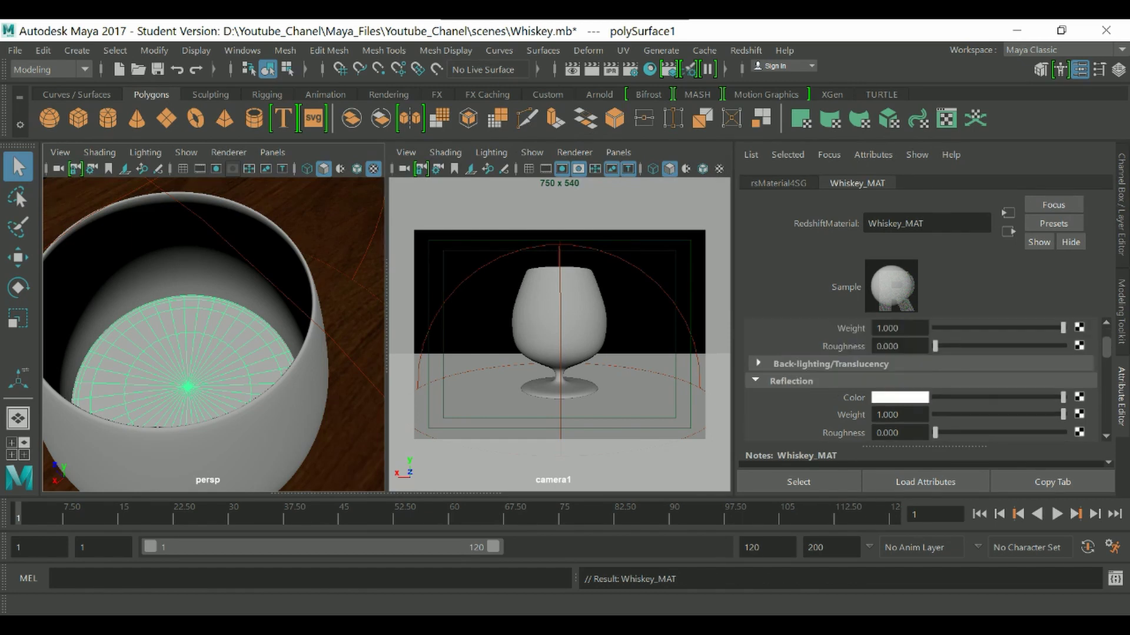
scroll(922, 380, "down", 4)
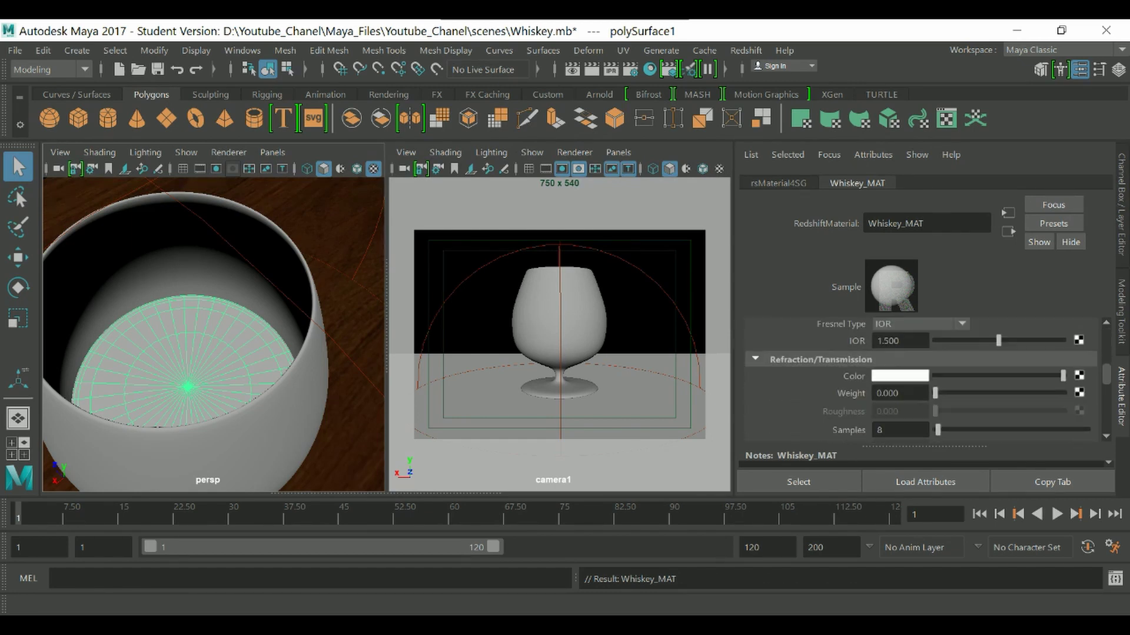
left_click_drag(935, 393, 1063, 393)
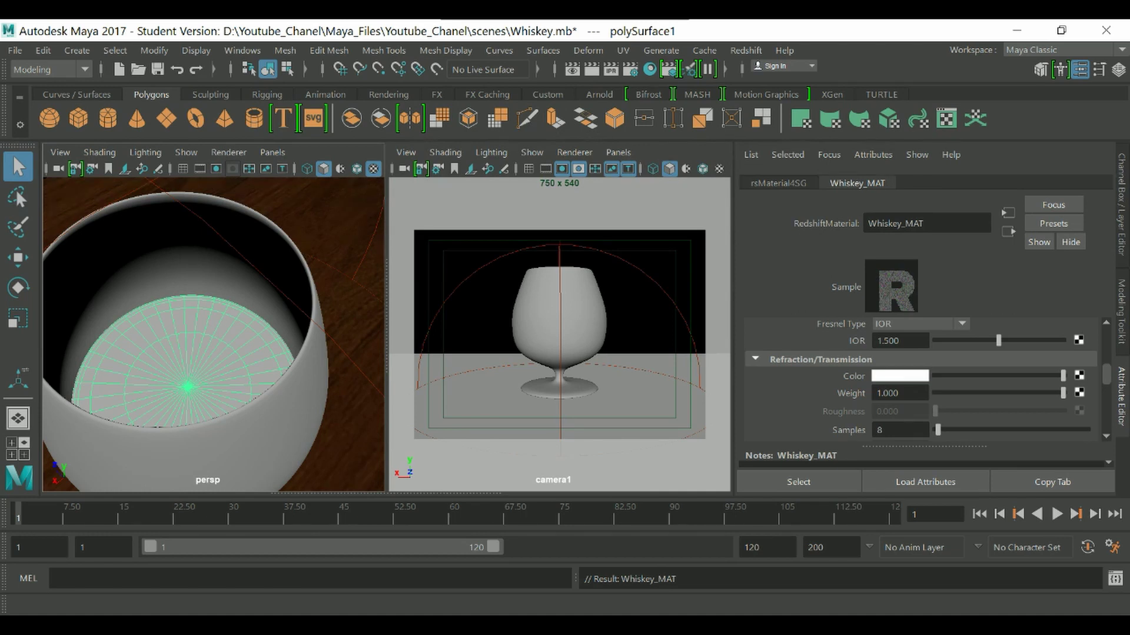
scroll(922, 379, "down", 3)
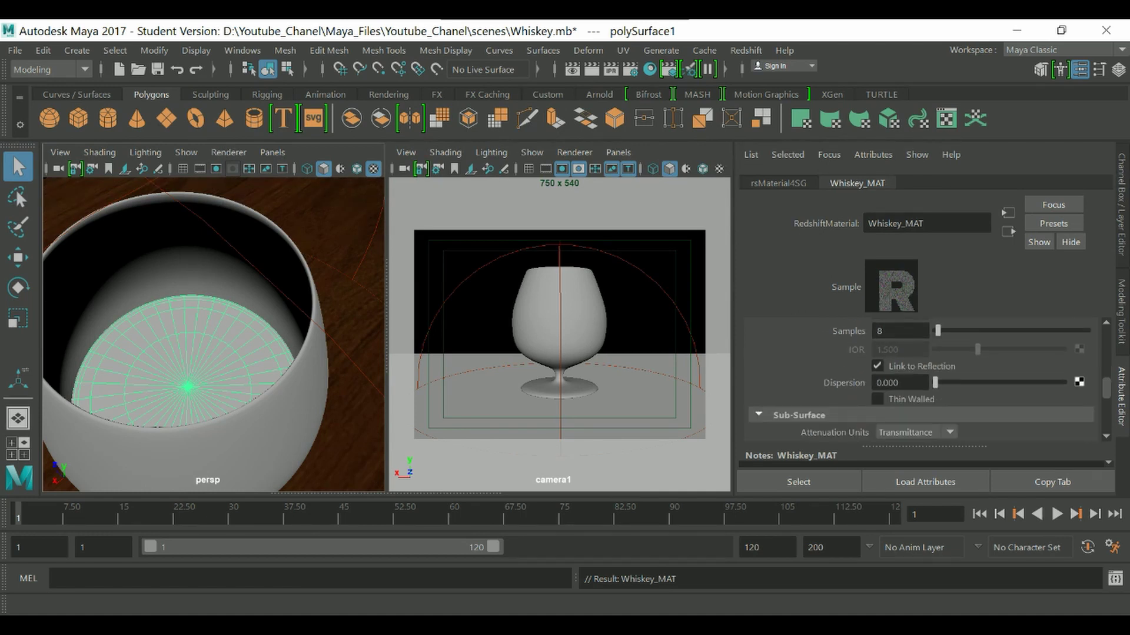
Step: Set Whiskey_MAT's reflection IOR to 1.51 and its BRDF to GGX
scroll(921, 380, "up", 3)
double_click(899, 374)
type("1.")
type("1")
key("Return")
type("1.51")
key("Return")
scroll(917, 379, "up", 1)
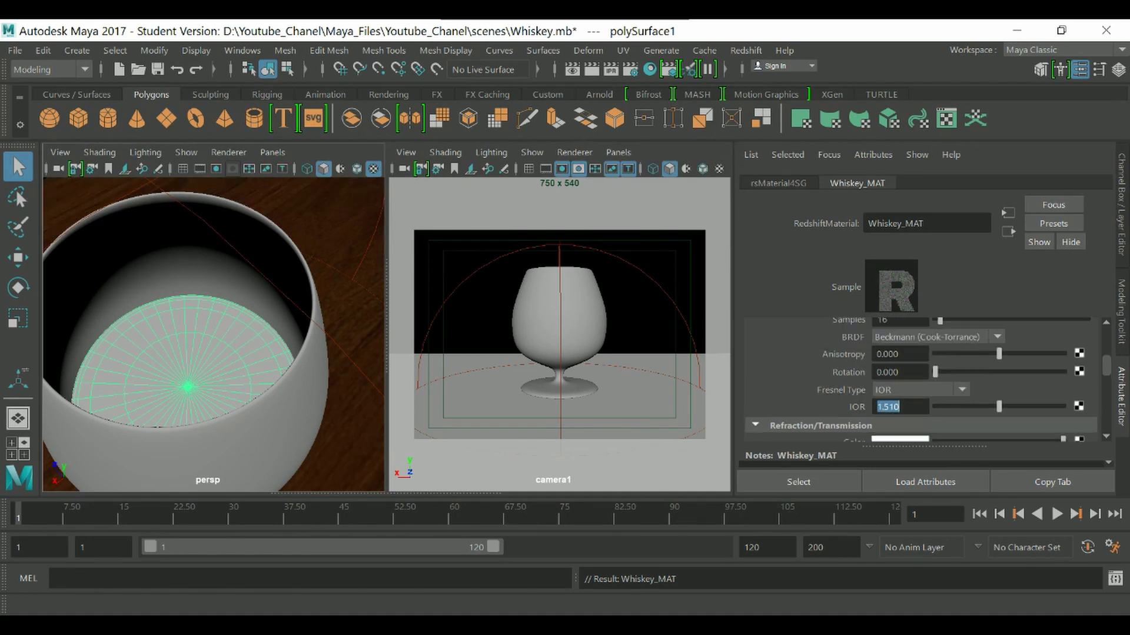
left_click(929, 337)
left_click(918, 372)
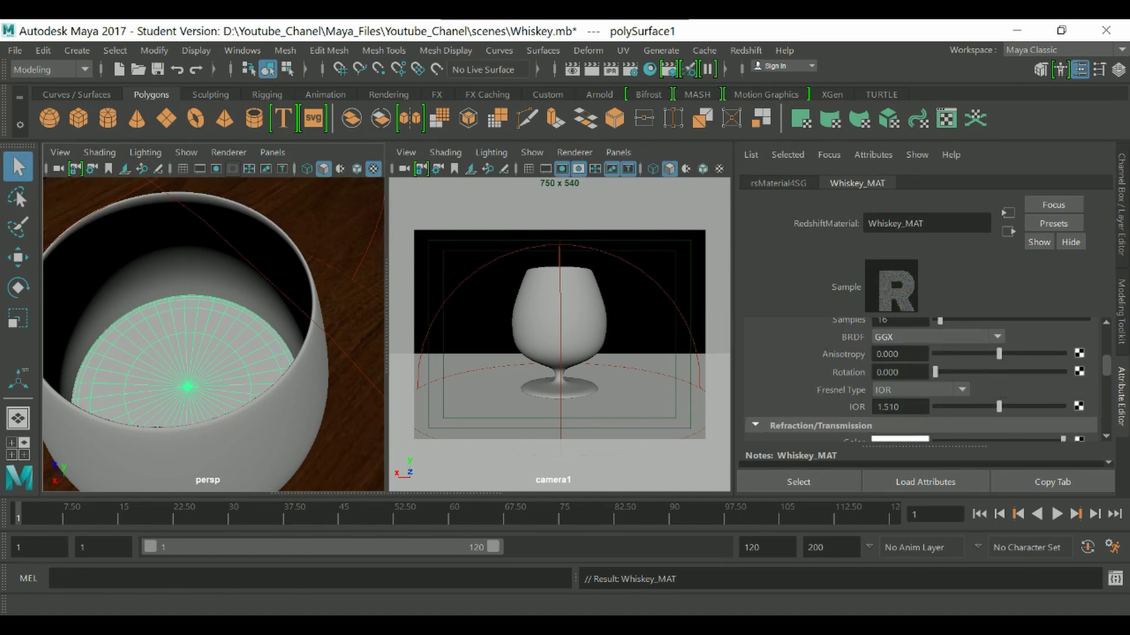
Step: Set Whiskey_MAT's sub-surface transmittance color to a tan brown with hue 36.774, saturation 0.581 and value 0.334
scroll(920, 380, "down", 3)
scroll(918, 380, "down", 1)
scroll(918, 380, "up", 2)
scroll(918, 380, "down", 4)
scroll(918, 379, "down", 1)
scroll(917, 380, "up", 2)
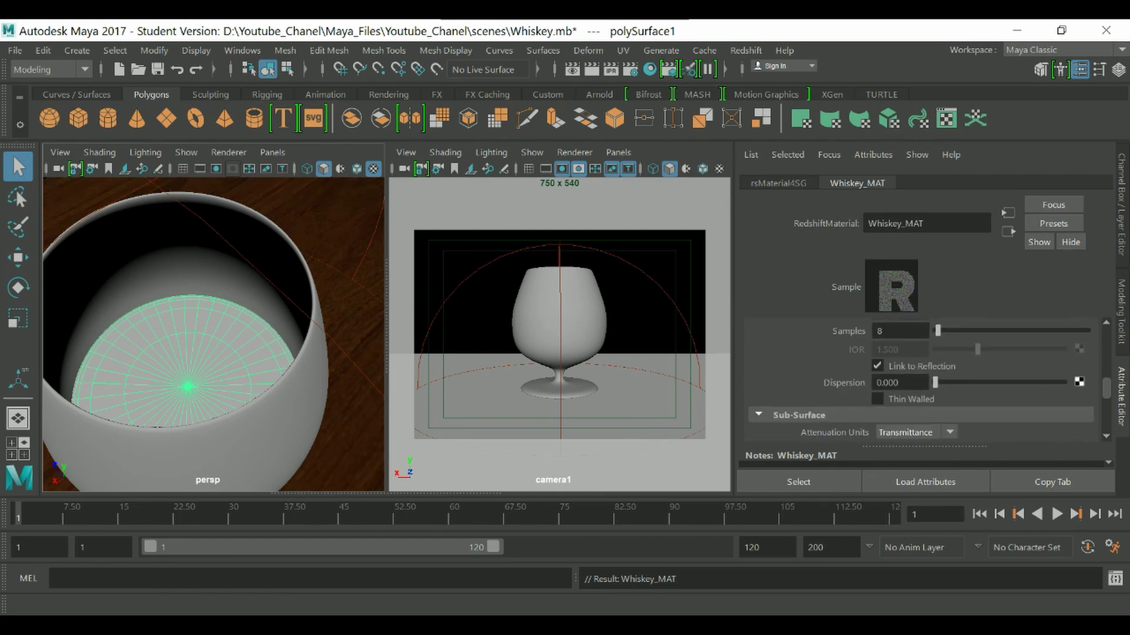
scroll(918, 379, "down", 1)
scroll(918, 379, "down", 4)
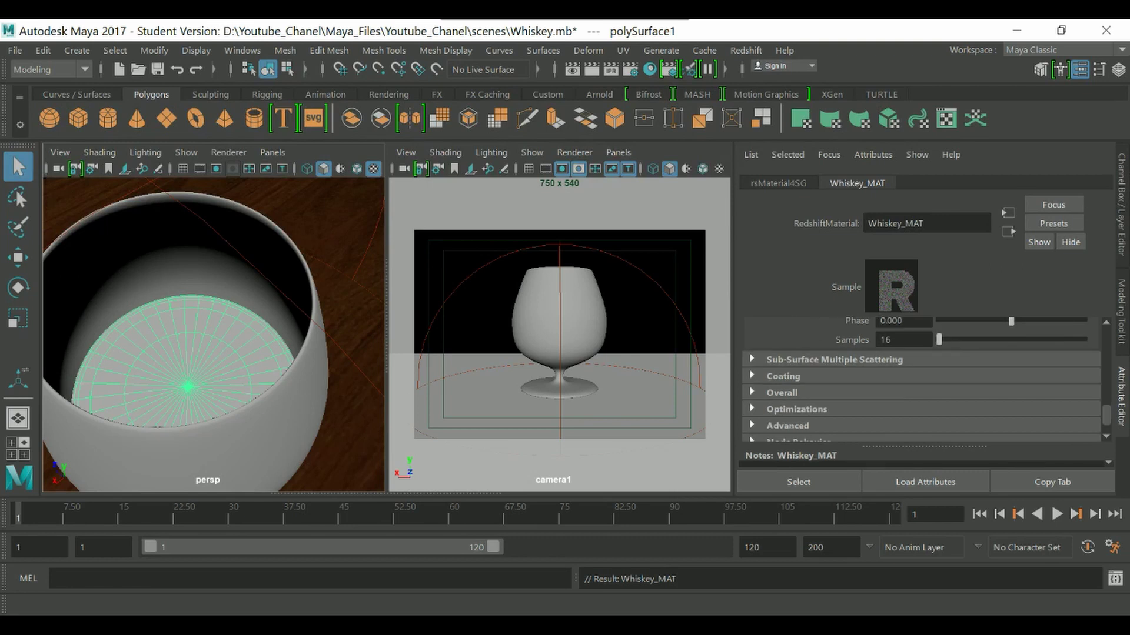
scroll(918, 379, "up", 3)
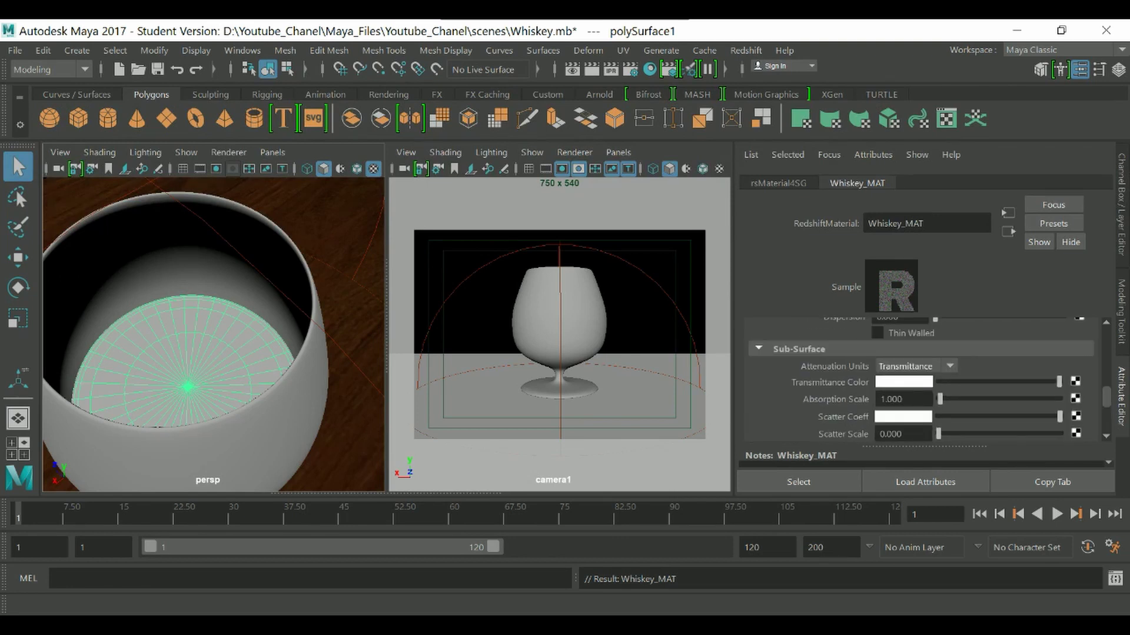
left_click(904, 382)
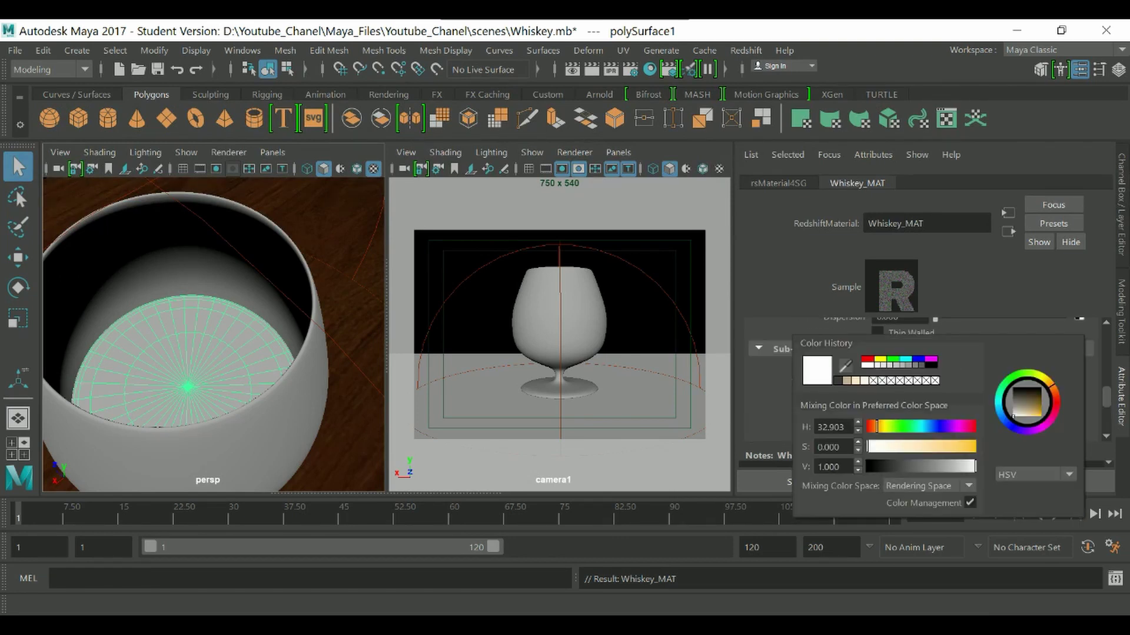
left_click_drag(876, 426, 939, 466)
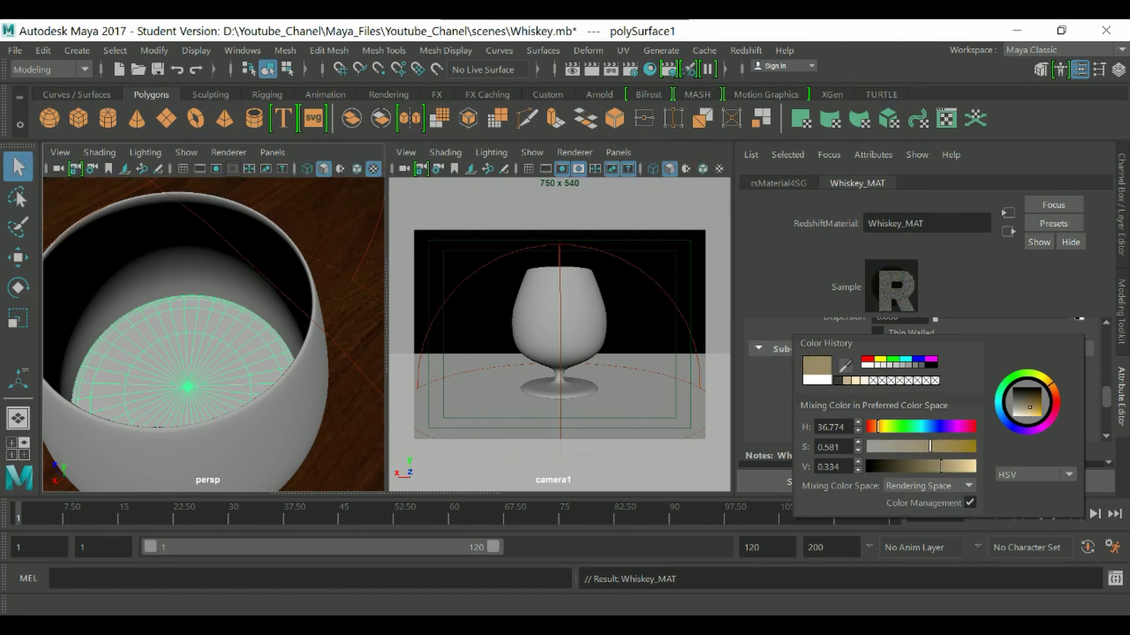
Step: Set Whiskey_MAT's absorption scale to 1.2 and render the camera1 view
scroll(921, 380, "down", 2)
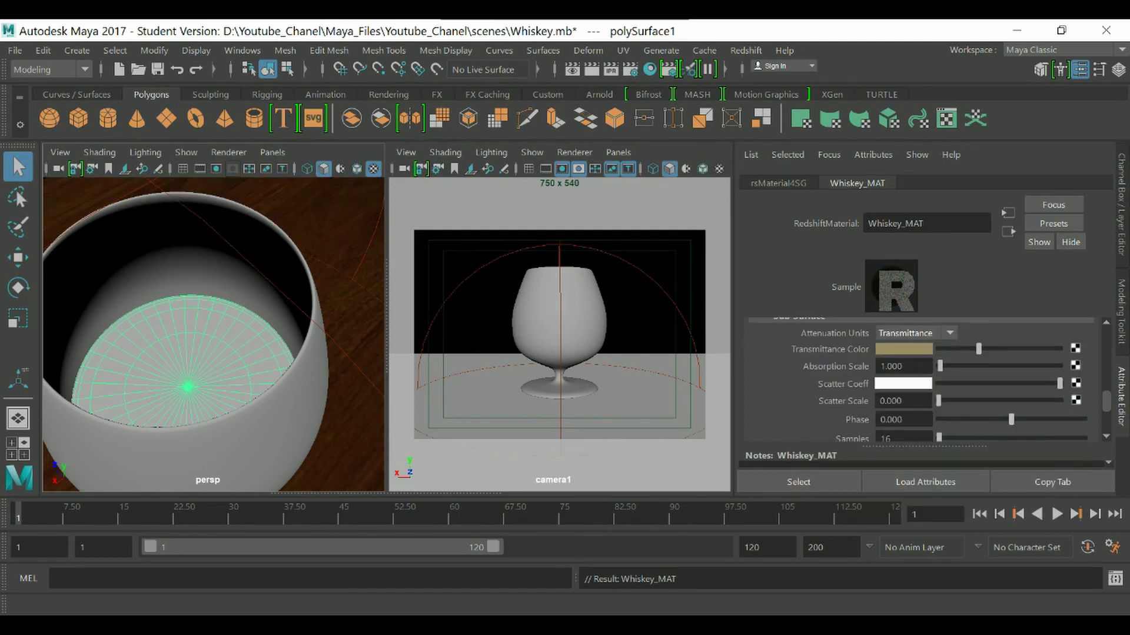
double_click(890, 366)
type("1.2")
key("Return")
scroll(921, 379, "up", 8)
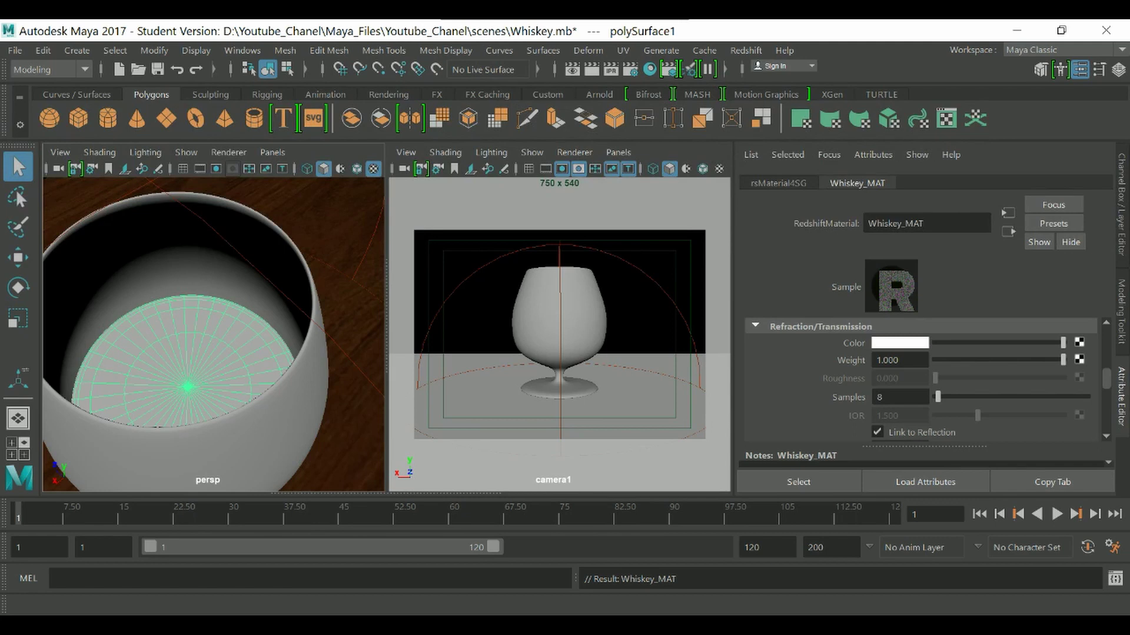
scroll(922, 380, "up", 2)
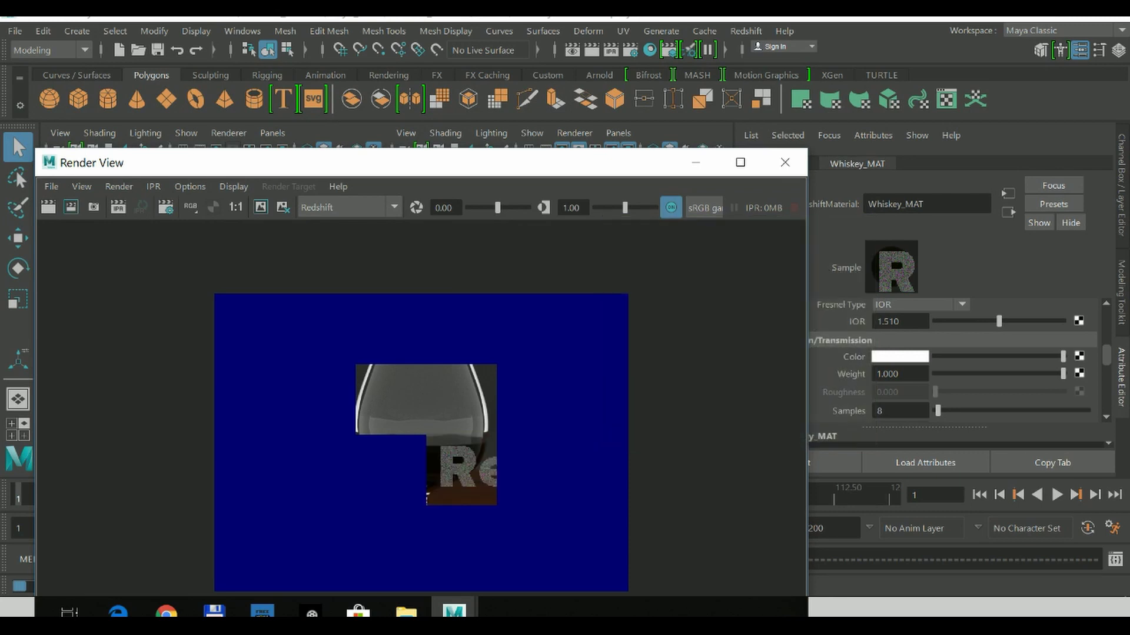
left_click_drag(501, 162, 509, 94)
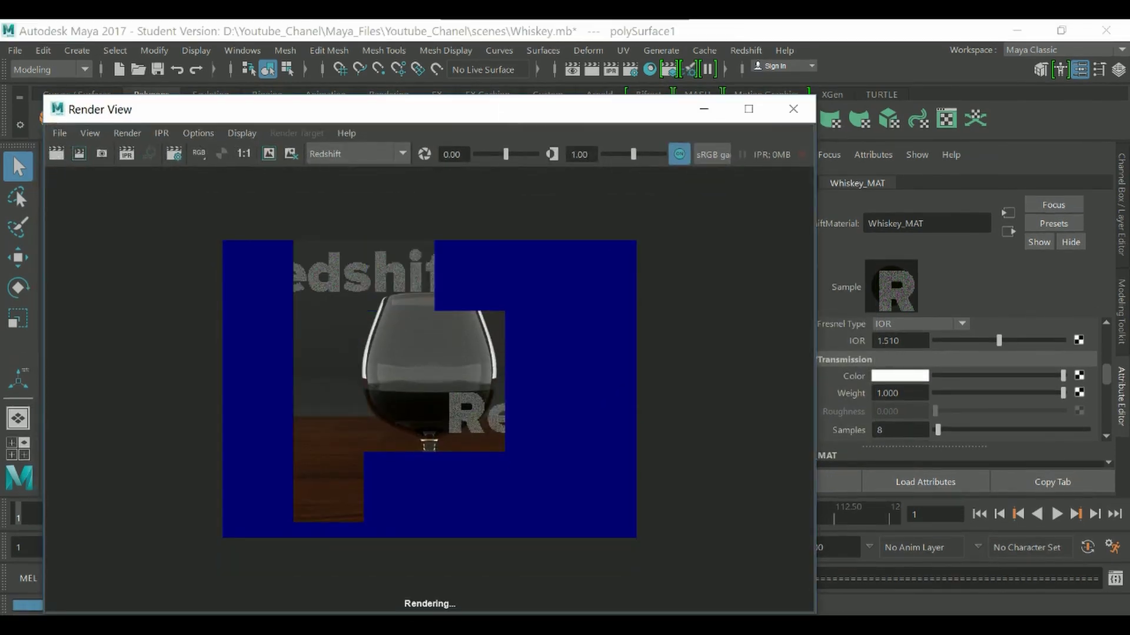
Step: Lighten Whiskey_MAT's transmittance color to a pale beige and re-render only a region over the liquid
left_click_drag(472, 366, 416, 436)
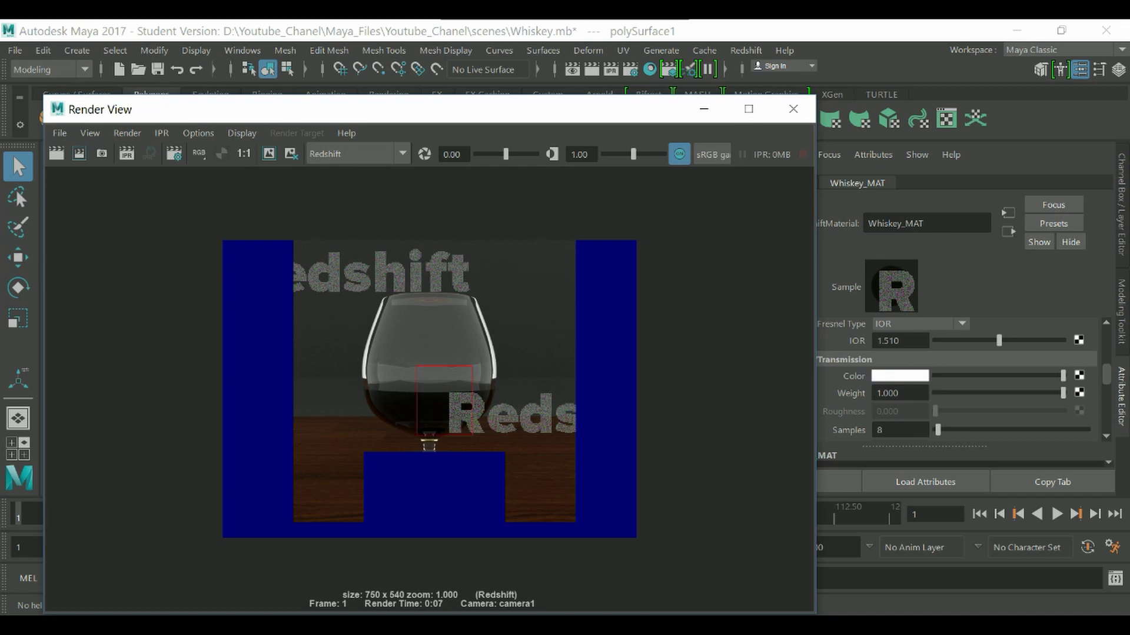
scroll(953, 379, "down", 5)
left_click(903, 373)
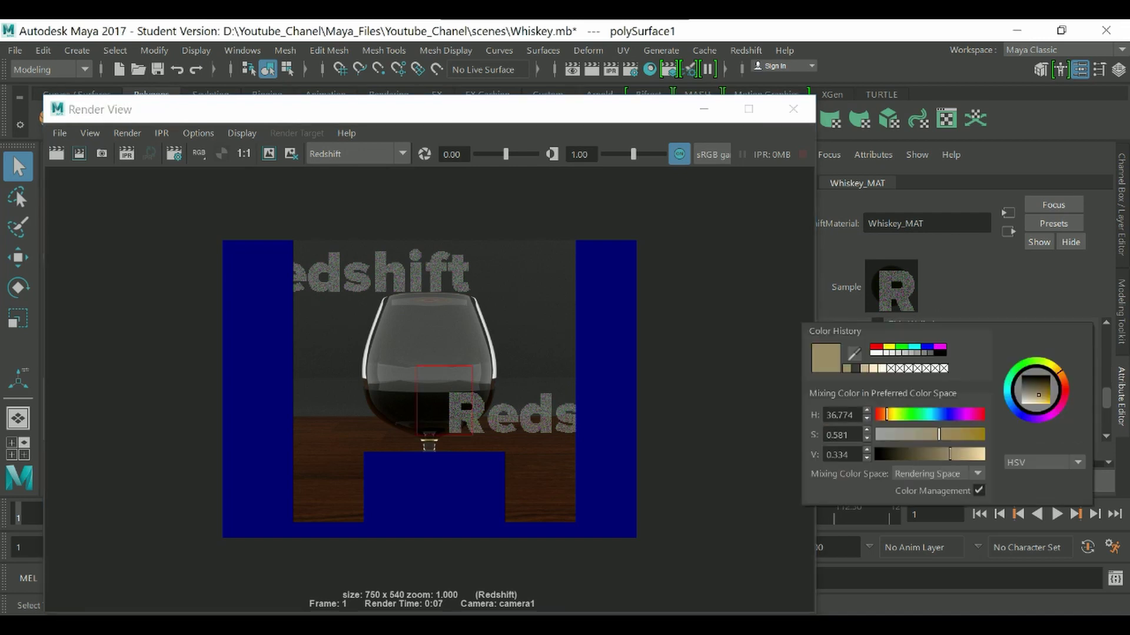
left_click_drag(938, 434, 967, 454)
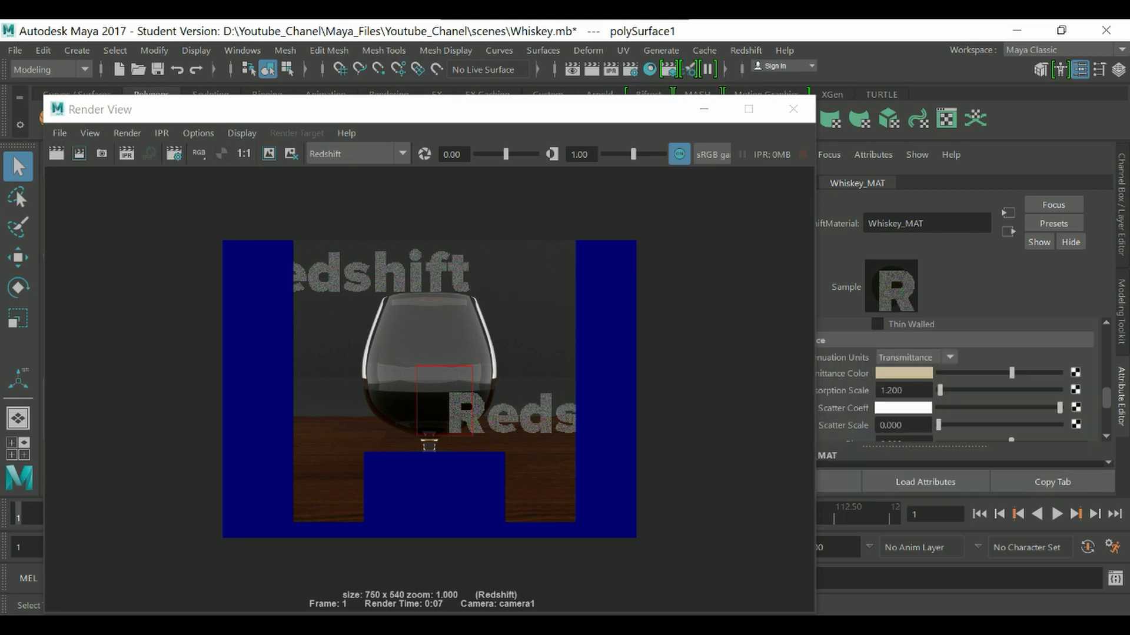
left_click(79, 153)
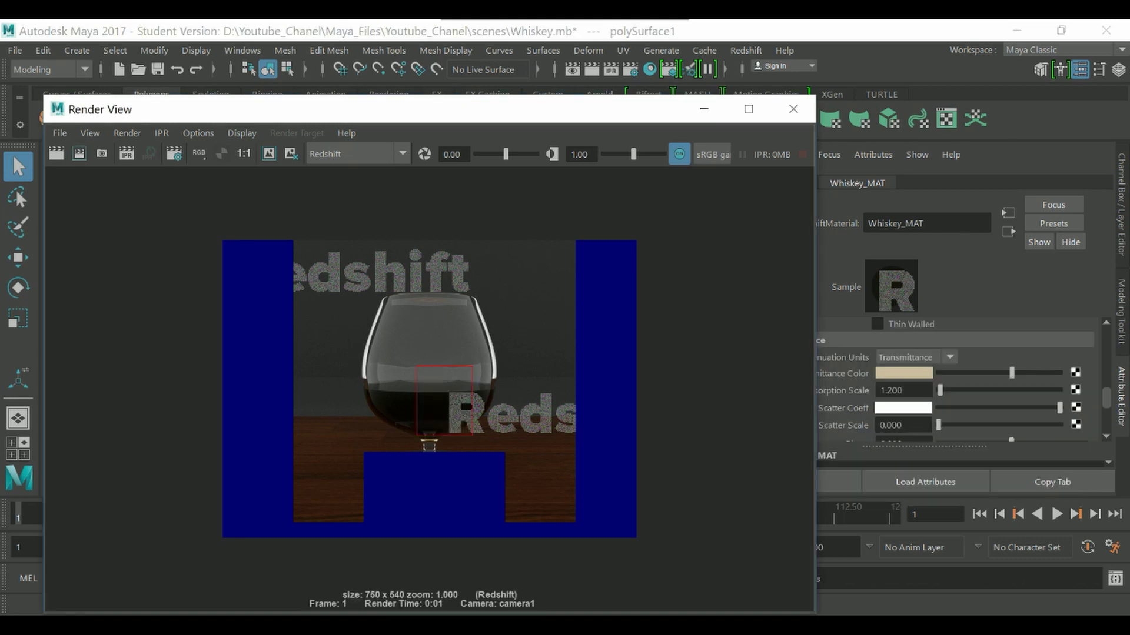
Step: Set Whiskey_MAT's absorption scale to 1.1 and re-render the region over the liquid
double_click(891, 390)
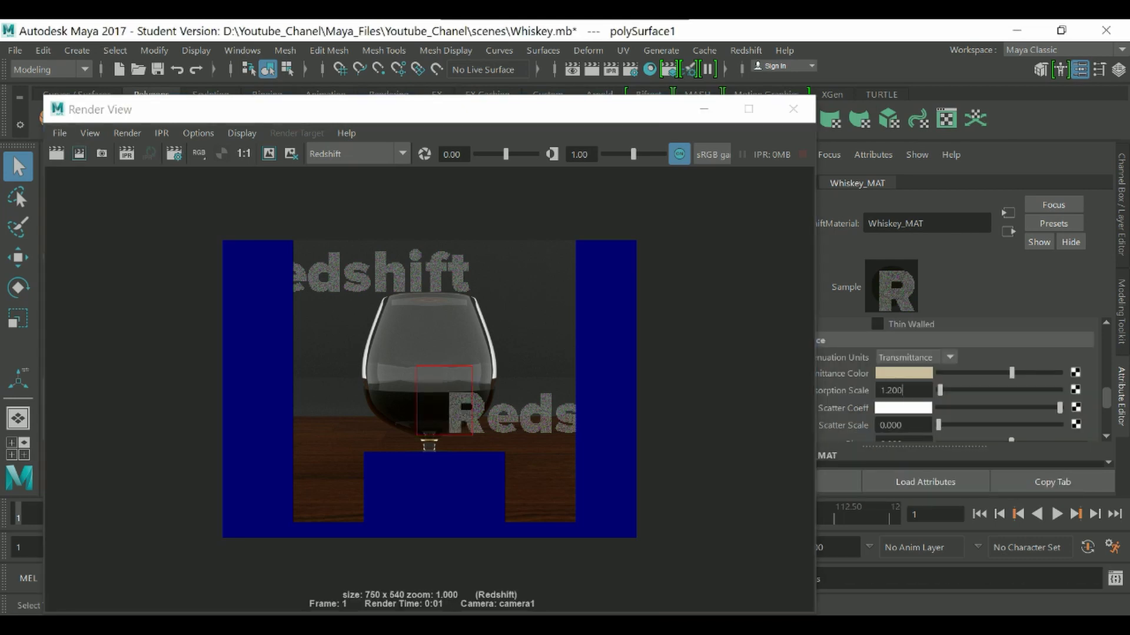
type("1.1")
key("Return")
left_click(79, 154)
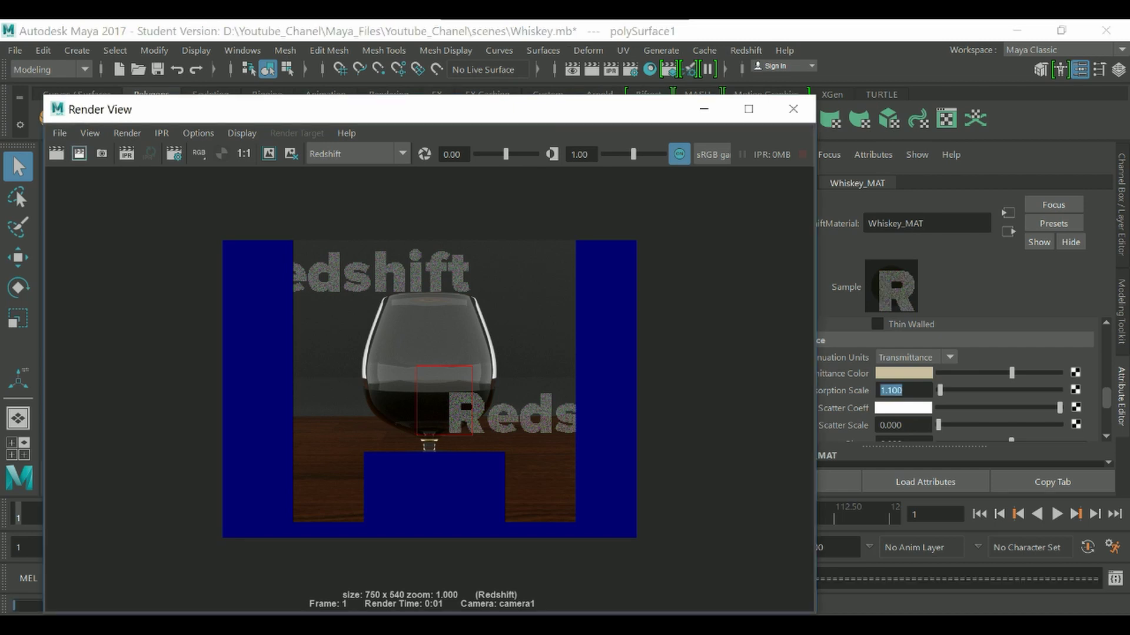
Step: Lighten Whiskey_MAT's transmittance color to a pale cream, re-rendering only the region over the liquid
left_click_drag(1012, 373, 1037, 373)
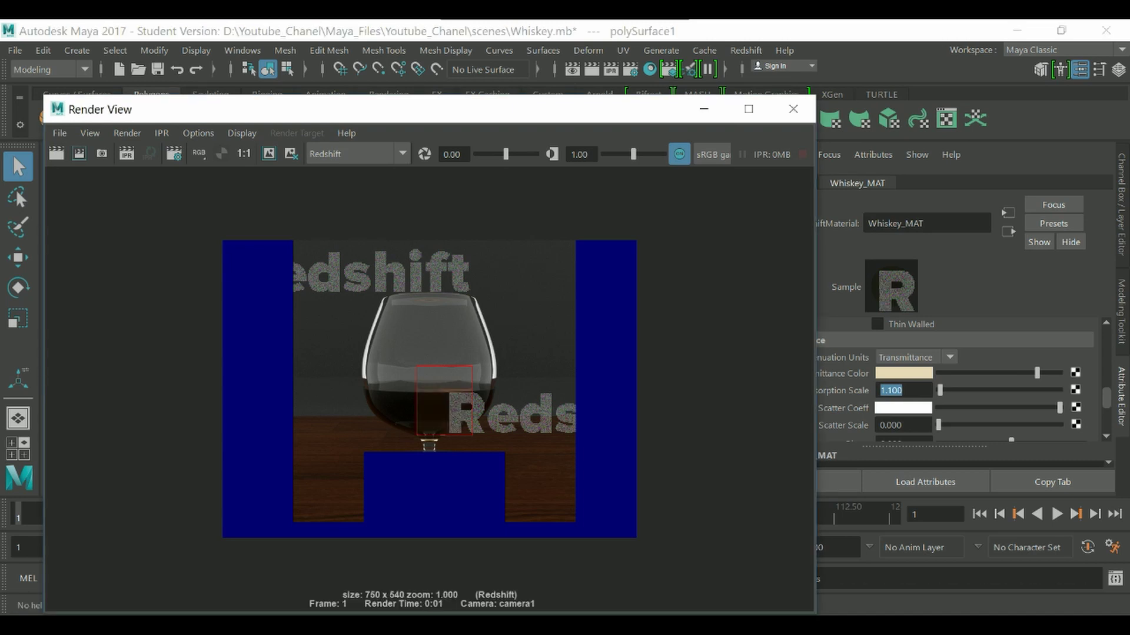
left_click_drag(1036, 373, 1041, 373)
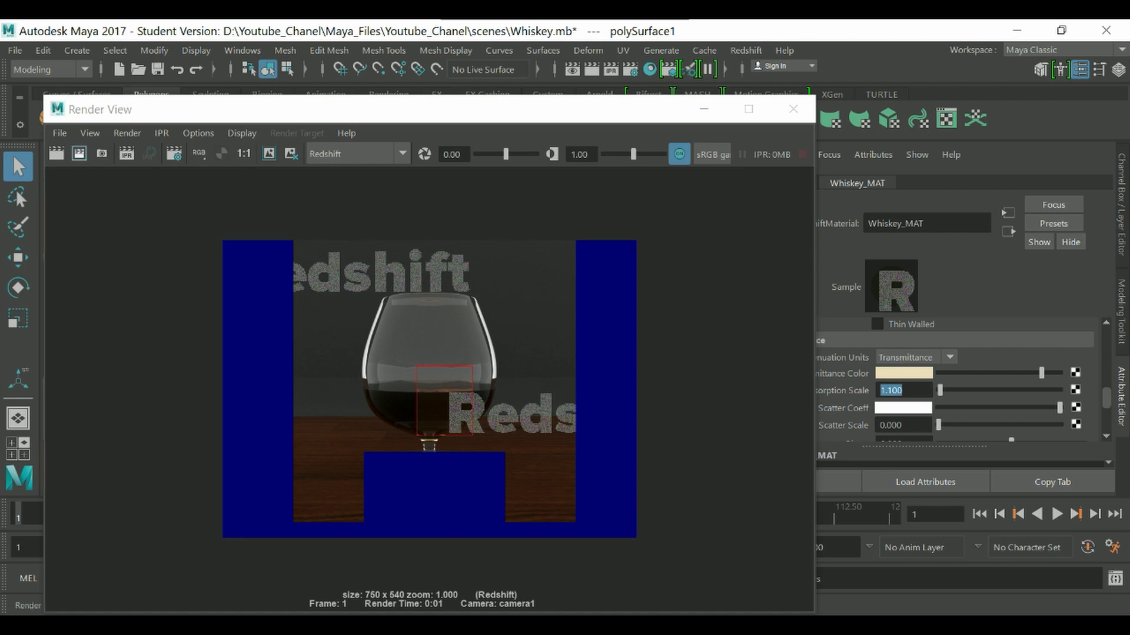
left_click(79, 154)
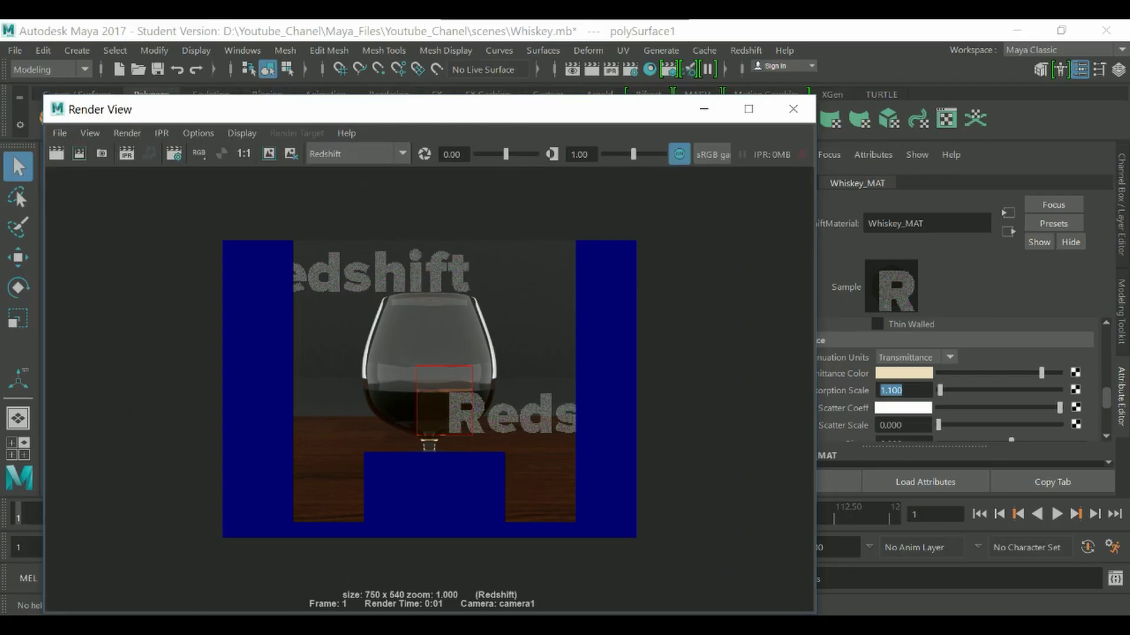
left_click_drag(1041, 373, 1050, 373)
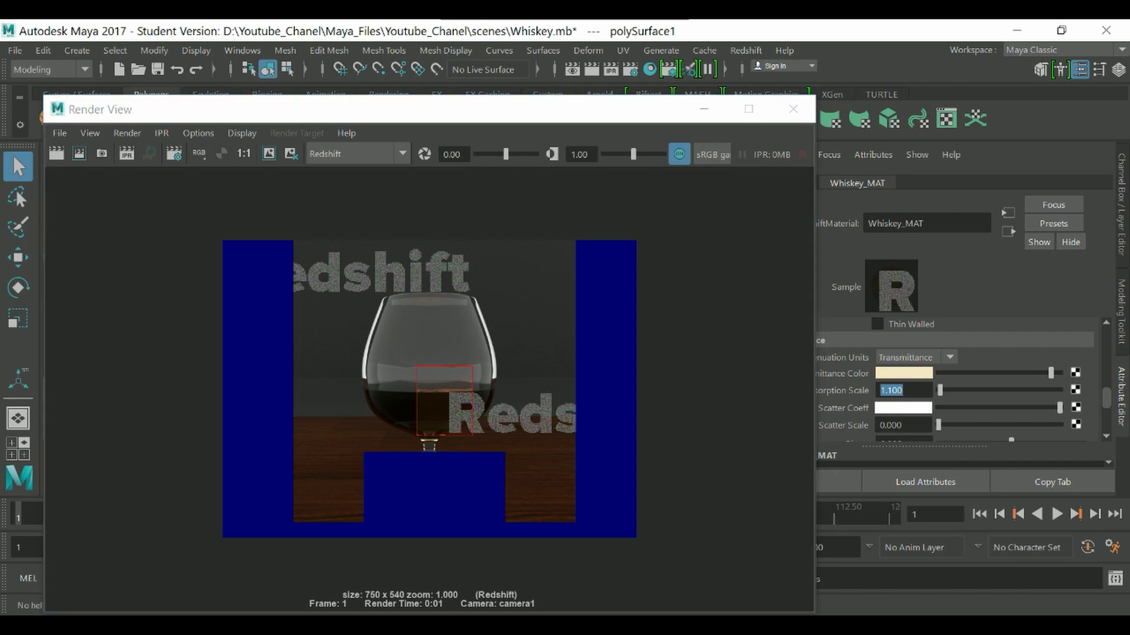
Step: Set Whiskey_MAT's absorption scale to 1.2 and its transmittance color to a pale peach, and render the camera1 view
type("1.2")
key("Return")
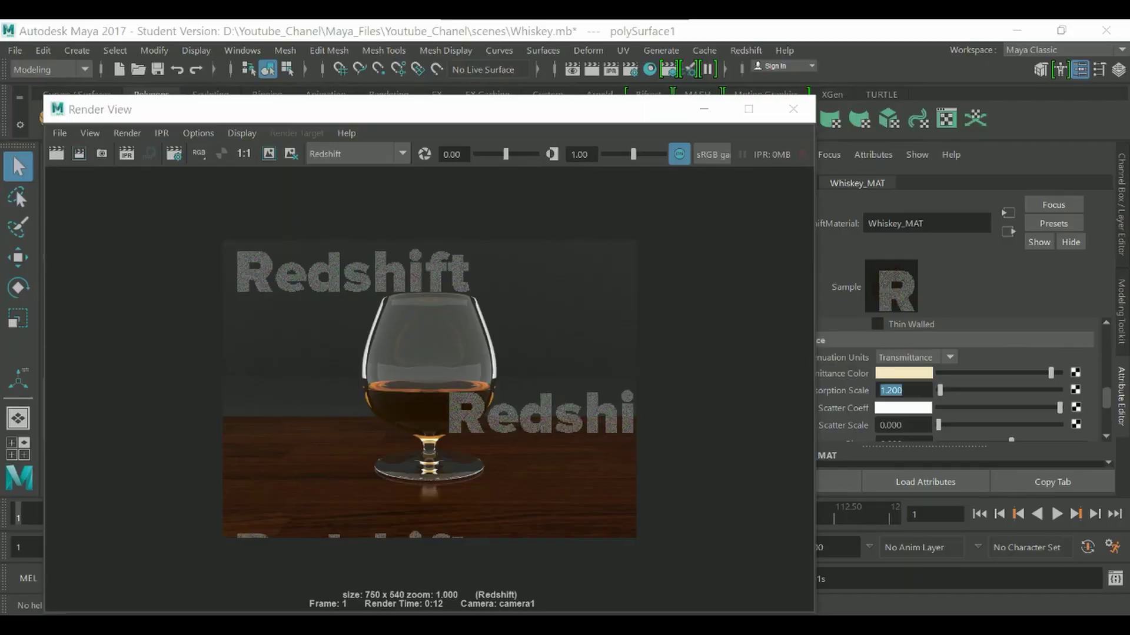
left_click_drag(884, 420, 878, 420)
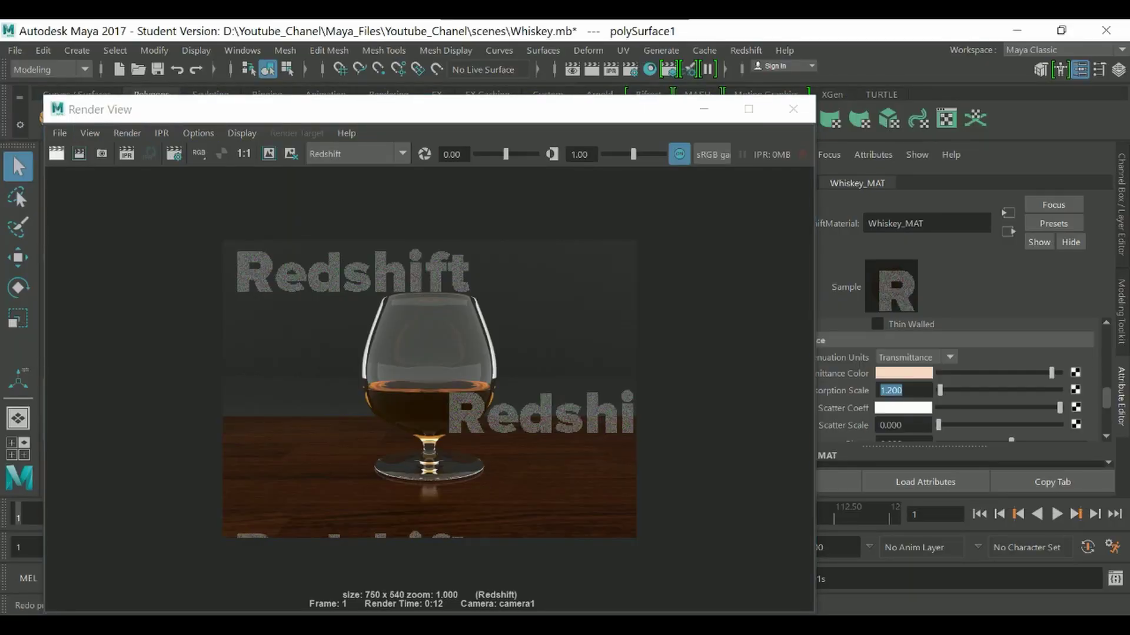
left_click(56, 153)
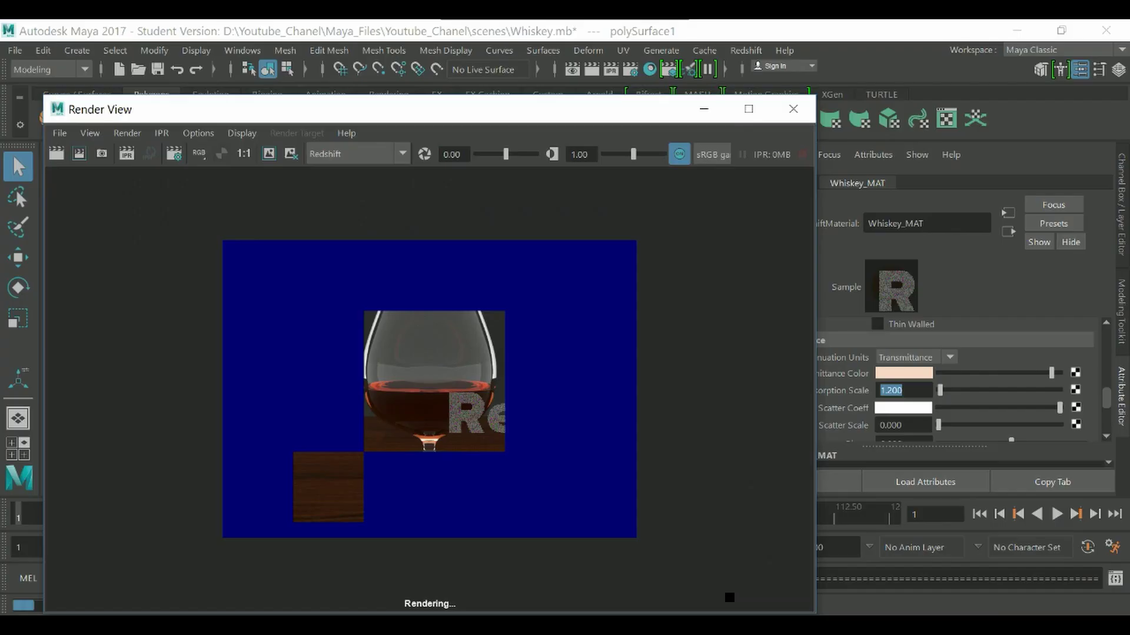
Step: Compare the render with the snifter reference photo in Chrome and close the render window
key("alt+Tab")
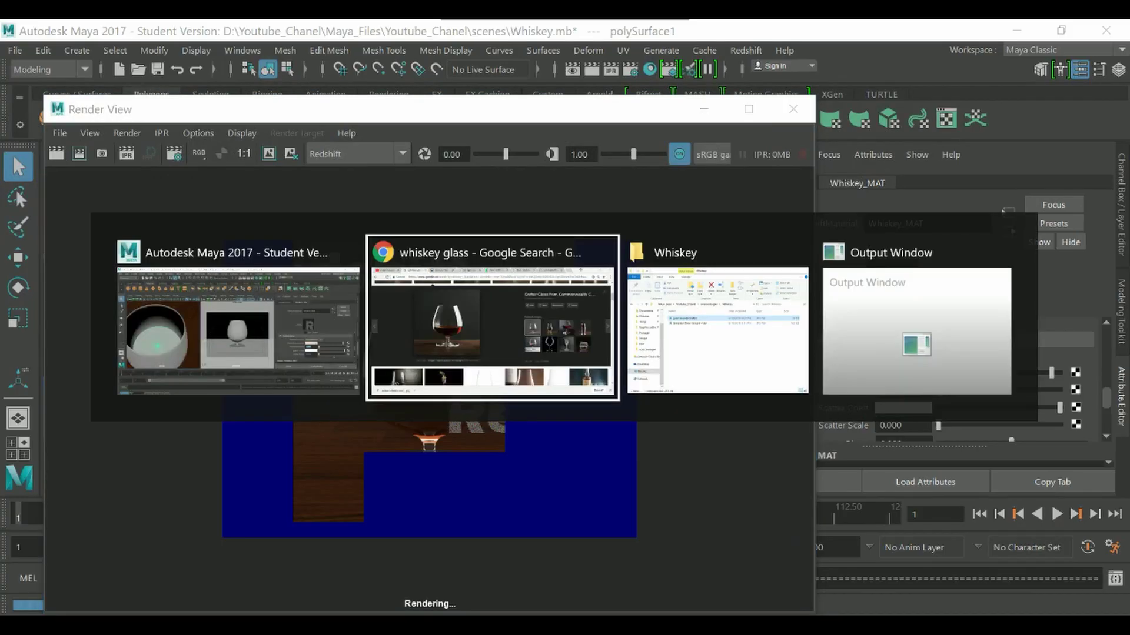
key("alt+Tab")
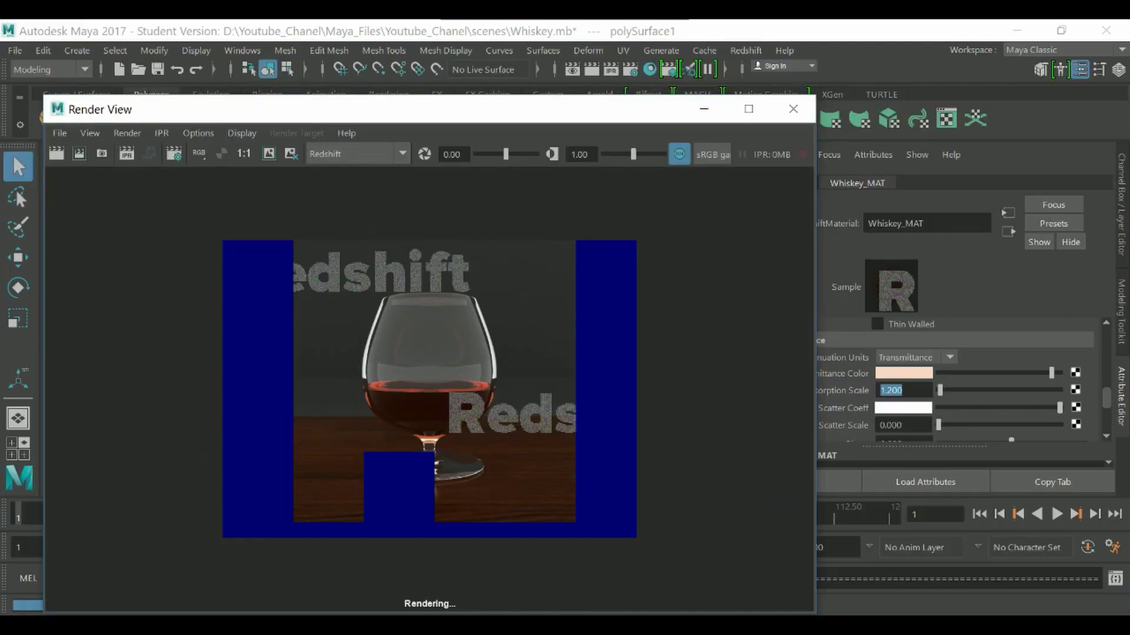
key("alt+Tab")
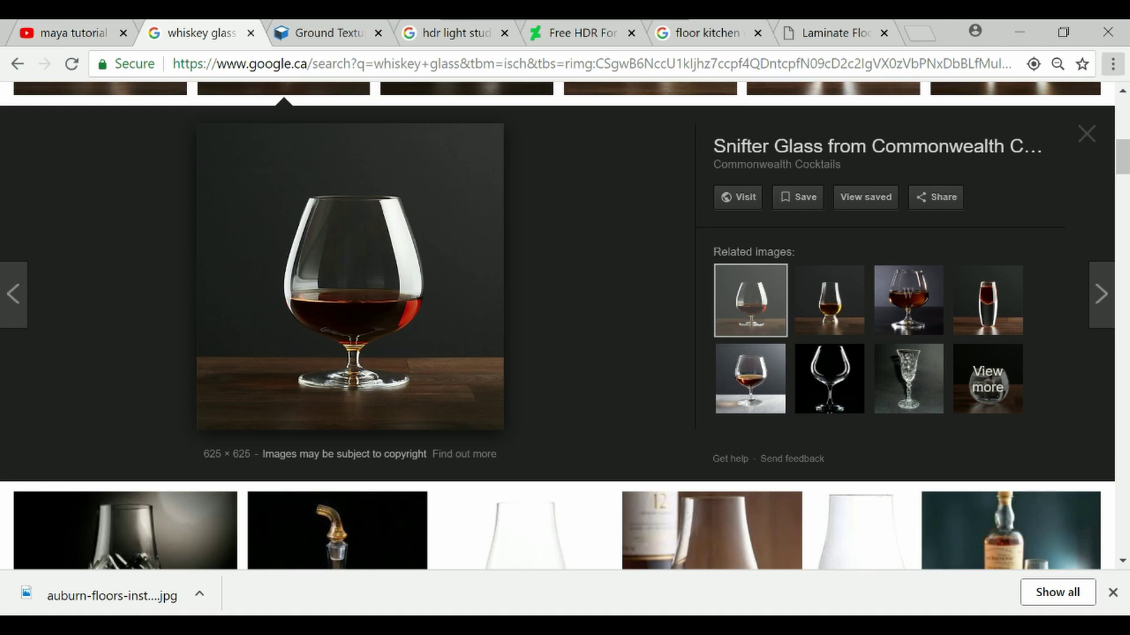
key("alt+Tab")
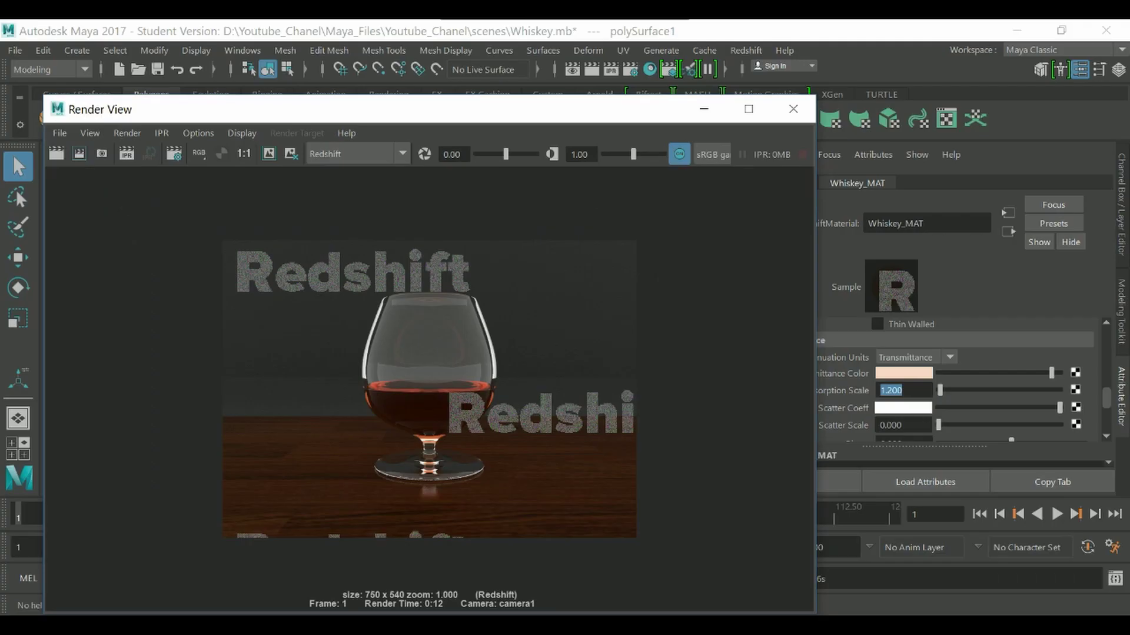
key("alt+Tab")
key("alt+Tab")
key("alt+Tab")
key("alt+Tab")
left_click(793, 109)
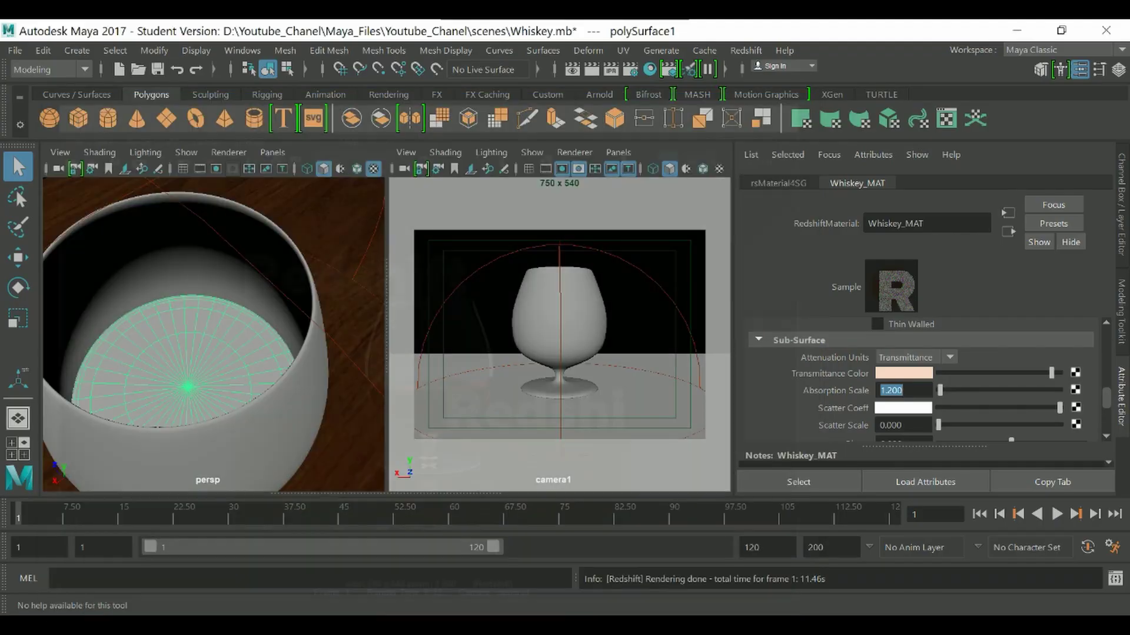
Step: Set the color gain of the file texture on Floor_MAT's diffuse color to a darker medium gray
left_click(647, 400)
left_click(970, 183)
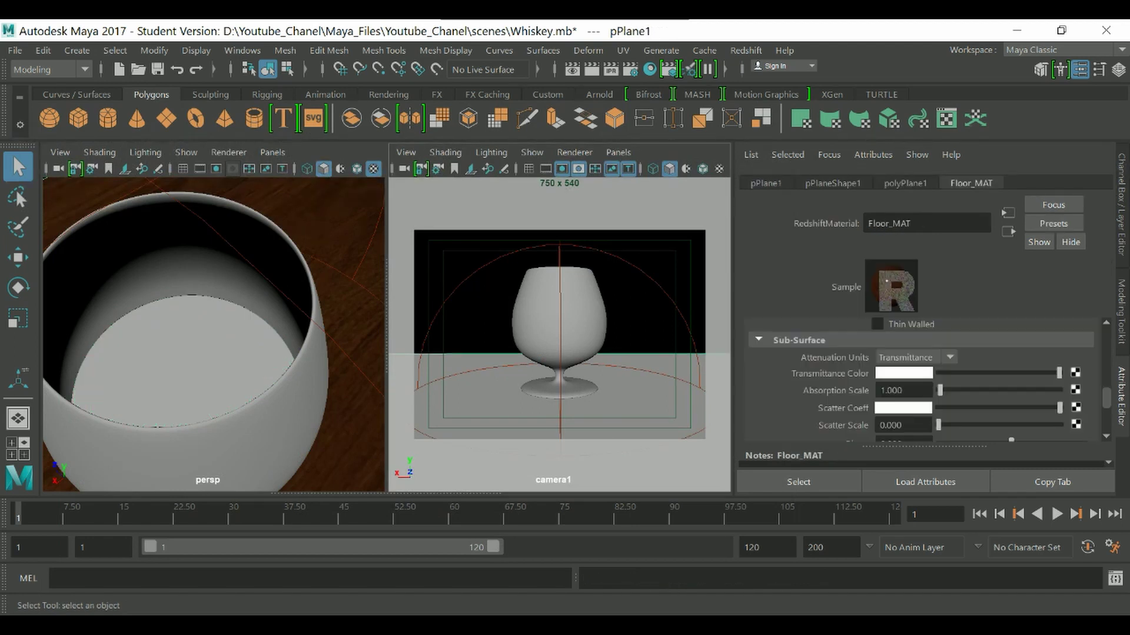
scroll(920, 380, "down", 5)
scroll(920, 379, "up", 5)
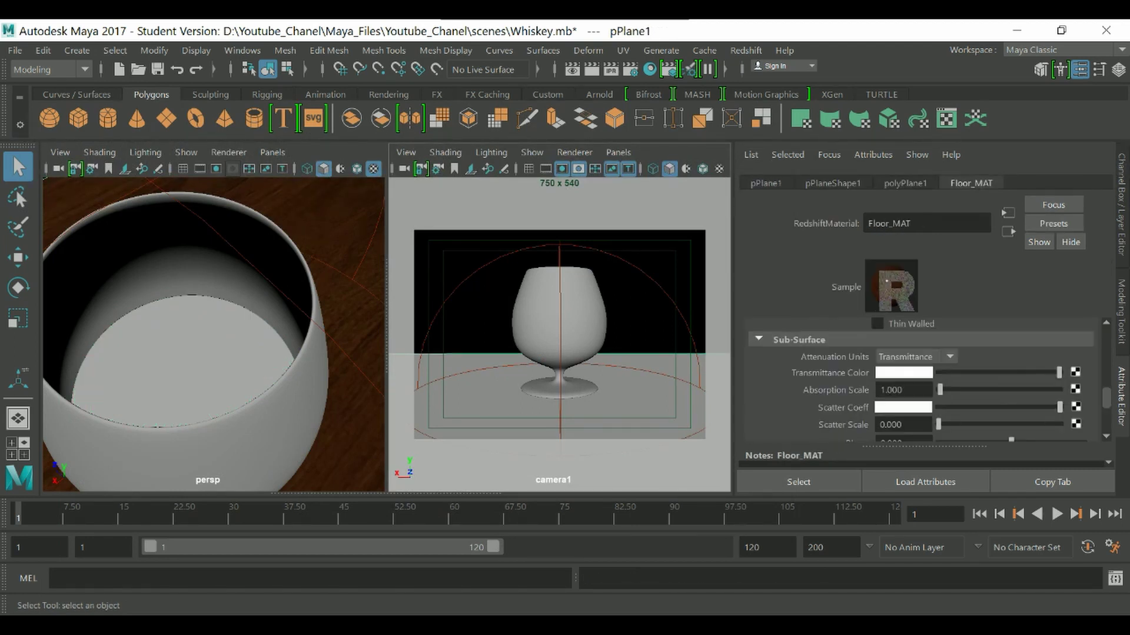
scroll(921, 379, "down", 4)
scroll(920, 379, "up", 14)
scroll(920, 380, "up", 1)
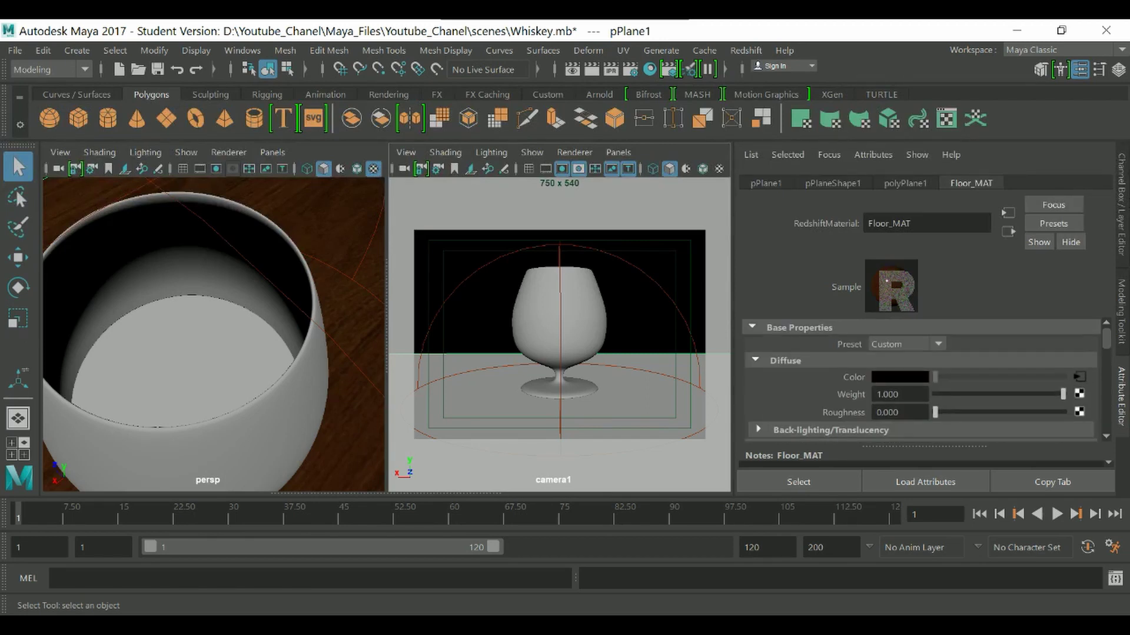
left_click(1079, 376)
left_click_drag(972, 371, 957, 371)
Step: Add a Redshift Physical Light to the scene with no object selected
right_click_drag(353, 247, 323, 356, "alt")
left_click_drag(323, 355, 299, 347, "alt")
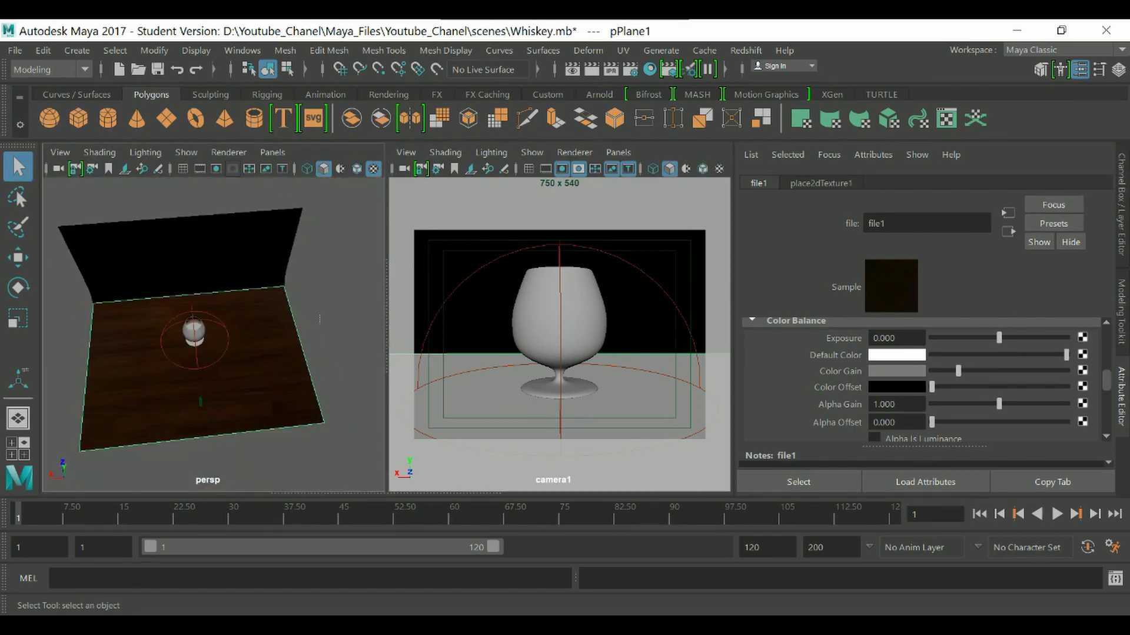
left_click(336, 247)
left_click(745, 50)
mouse_move(765, 167)
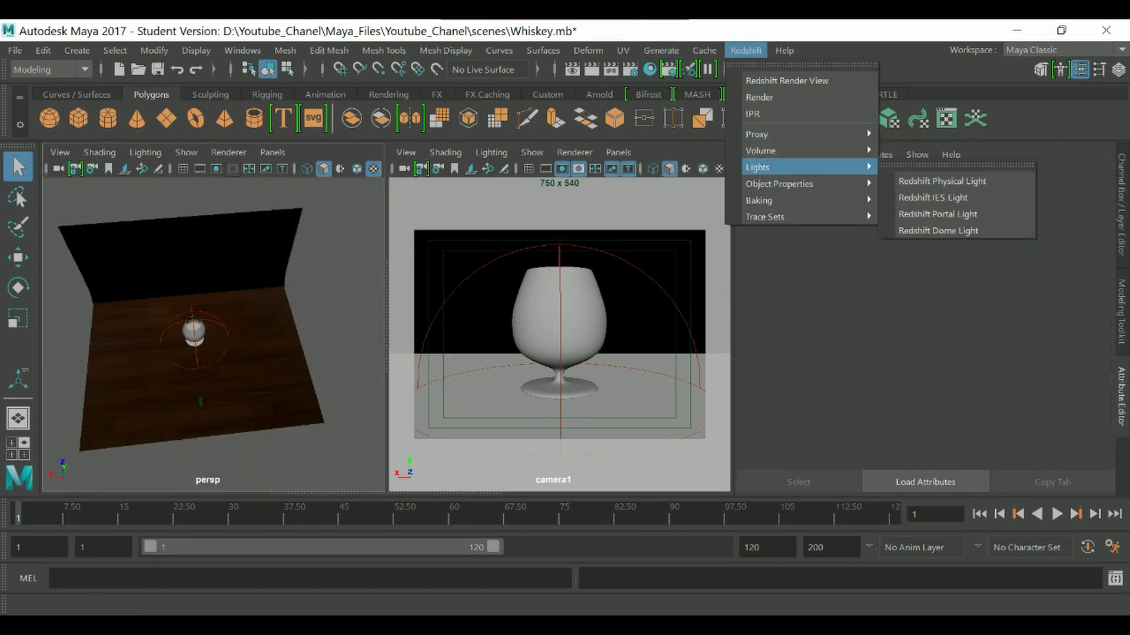
left_click(941, 181)
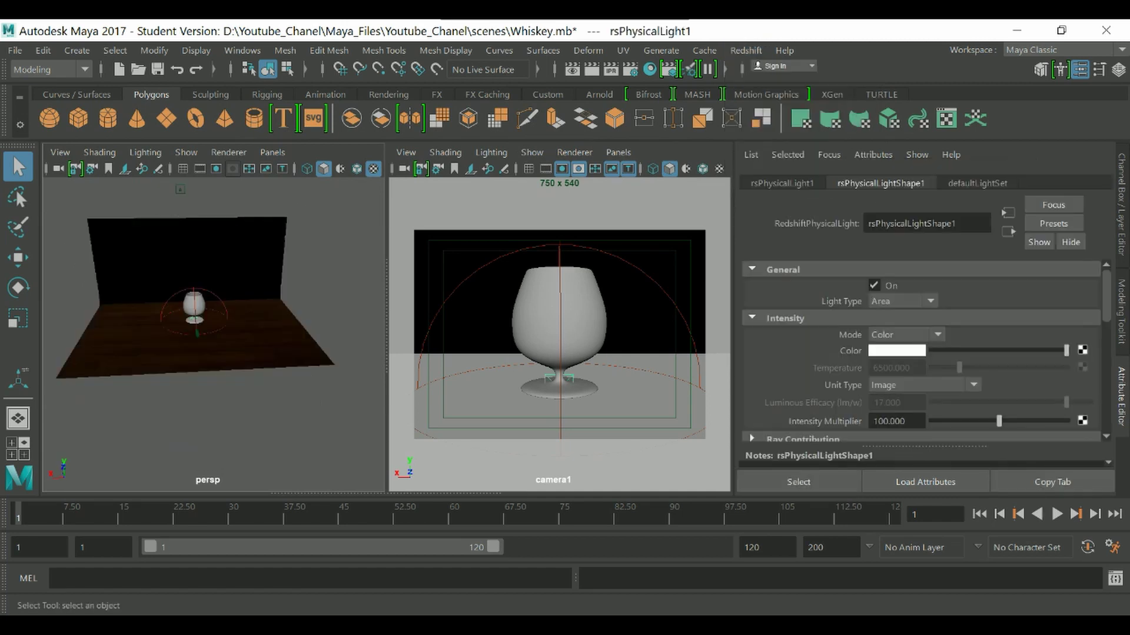
Step: Enlarge the physical light, place it above and to the right of the glass, and rotate it towards the glass
left_click_drag(236, 329, 300, 315, "alt")
key("r")
key("e")
left_click_drag(206, 317, 279, 259)
key("w")
key("e")
key("w")
left_click_drag(235, 295, 233, 377, "alt")
left_click_drag(293, 285, 304, 285)
left_click_drag(235, 324, 238, 288, "alt")
key("e")
left_click_drag(277, 253, 294, 265)
Step: Set the physical light's intensity multiplier to 5 and turn off its area visibility
key("ctrl+a")
type("5")
key("Return")
scroll(920, 353, "down", 5)
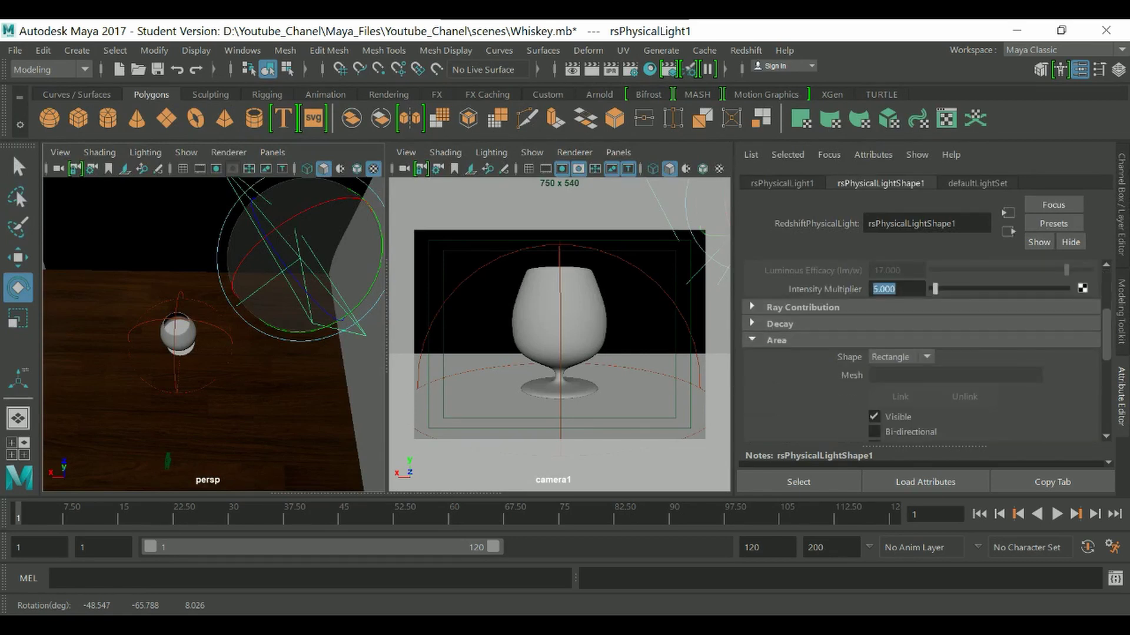
left_click(874, 416)
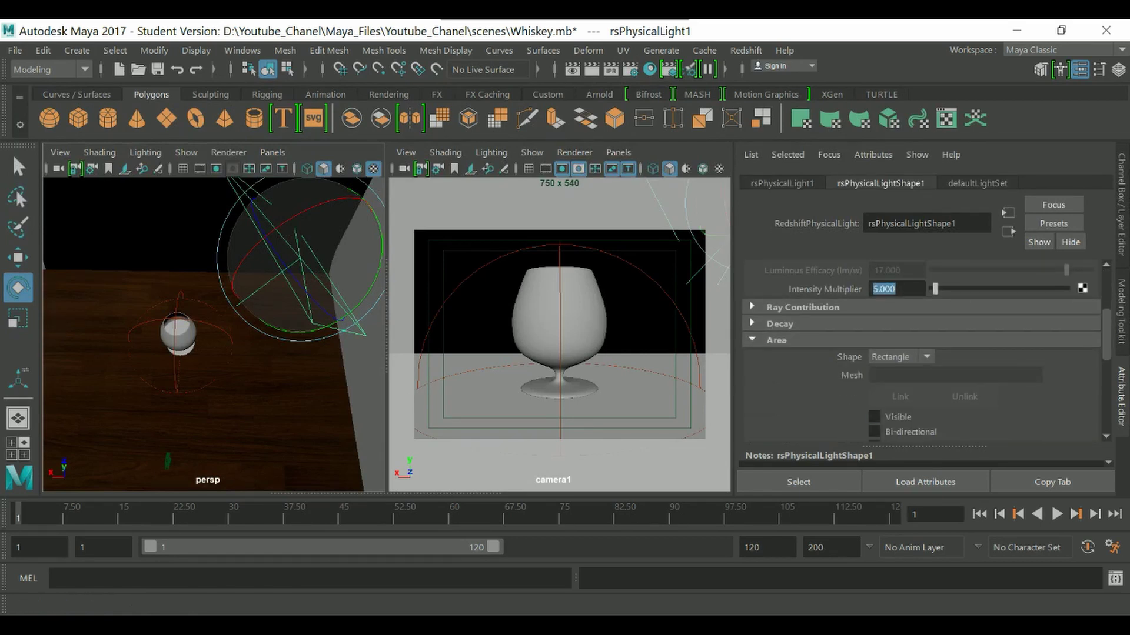
key("Return")
Step: Render the camera1 view with the new light and compare it with the snifter reference photo
left_click(591, 70)
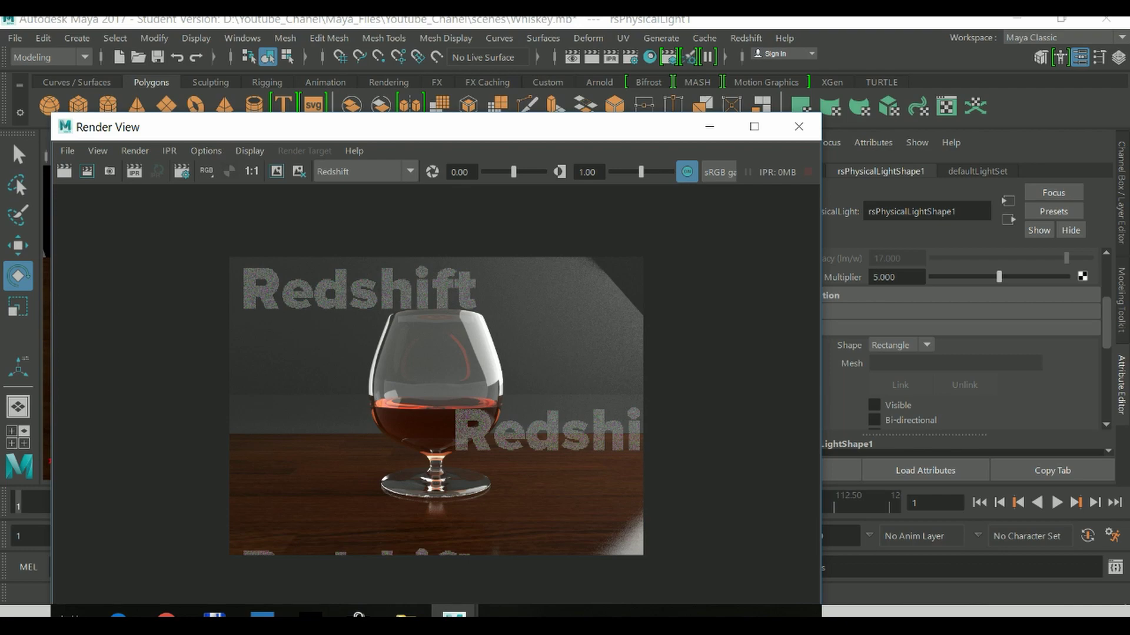
key("alt+Tab")
key("alt+Tab")
key("alt+Tab")
key("alt+Tab")
left_click(799, 126)
Step: Adjust the physical light's angle and position beside the glass and duplicate the light
left_click_drag(345, 245, 330, 306, "alt")
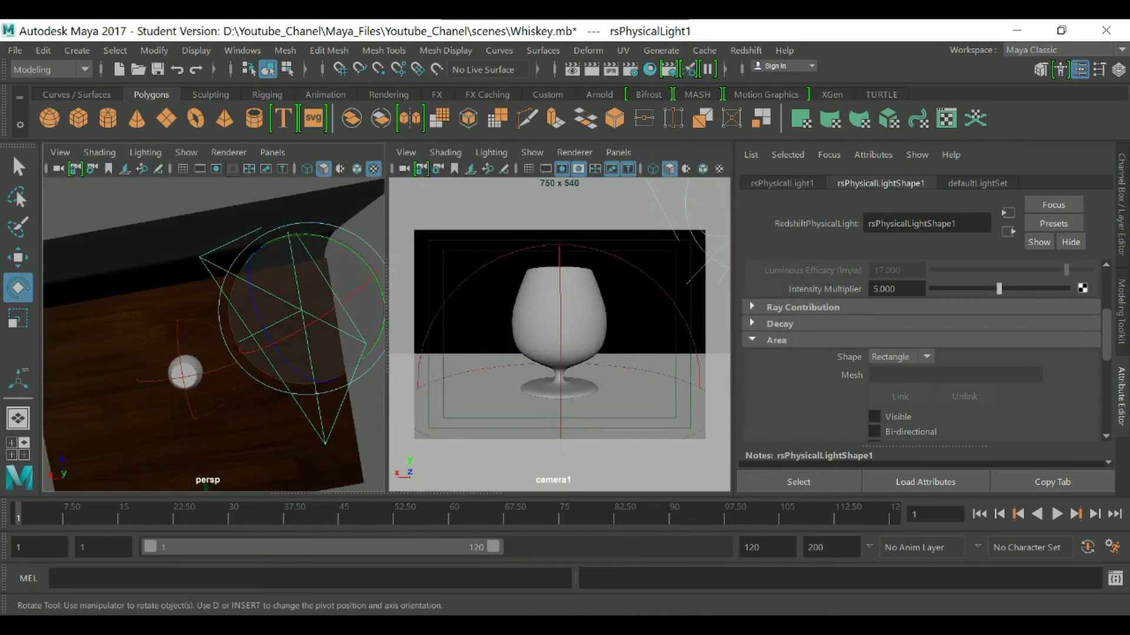
left_click_drag(268, 337, 247, 271)
key("w")
key("e")
key("q")
key("w")
left_click_drag(235, 211, 230, 213)
middle_click_drag(230, 213, 258, 252, "alt")
left_click_drag(258, 252, 234, 254, "alt")
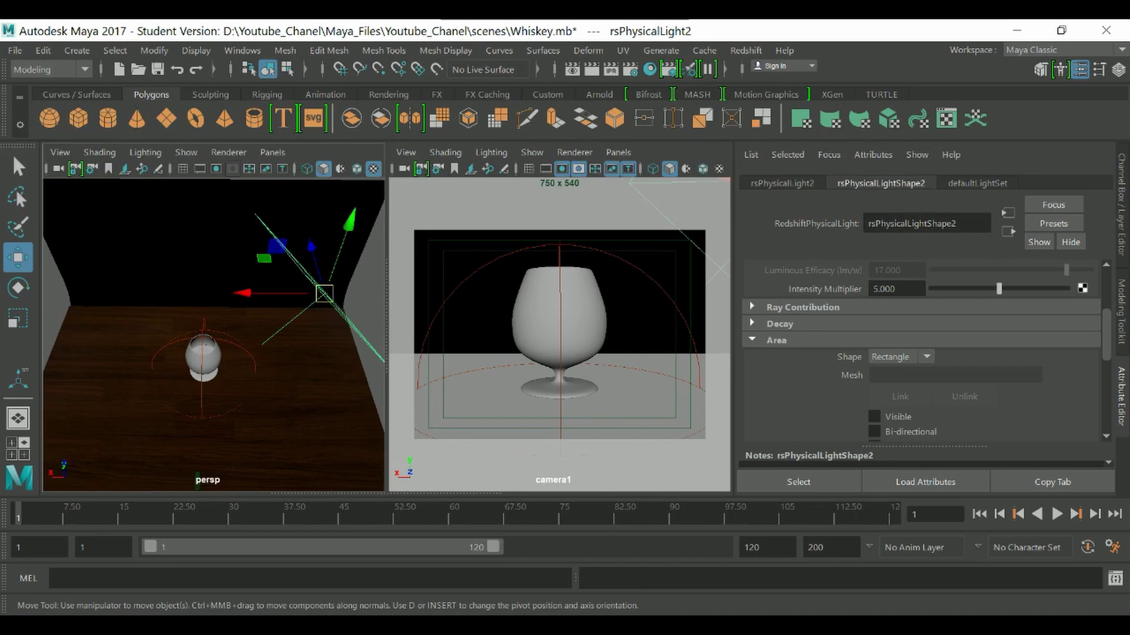
Step: Move the duplicated light to the left of the glass, rotate it to face the glass, and scale it down
mouse_move(324, 294)
left_mouse_down()
mouse_move(108, 296)
mouse_move(177, 265)
mouse_move(133, 227)
mouse_move(57, 239)
left_mouse_up()
key("e")
left_click_drag(111, 283, 143, 298)
left_click_drag(115, 232, 93, 237)
key("r")
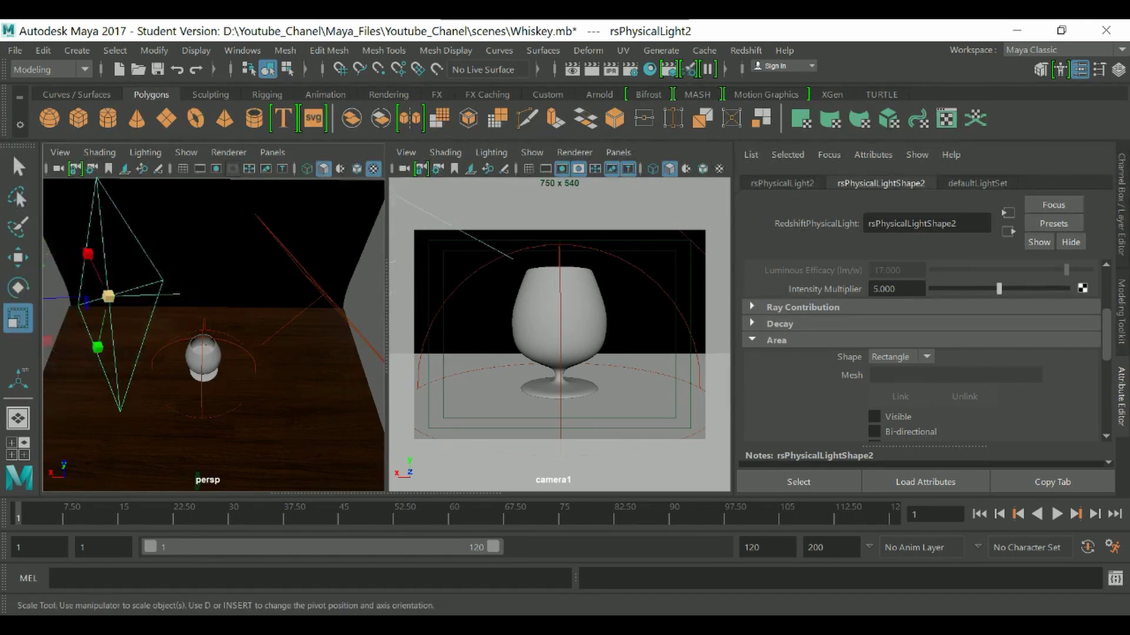
left_click_drag(108, 297, 80, 298)
key("w")
left_click_drag(195, 306, 209, 347, "alt")
middle_click_drag(209, 347, 213, 345, "alt")
Step: Undo the accidental selection and edits, and bring the second light forward on the left of the glass
key("ctrl+z")
key("ctrl+z")
key("ctrl+z")
key("ctrl+z")
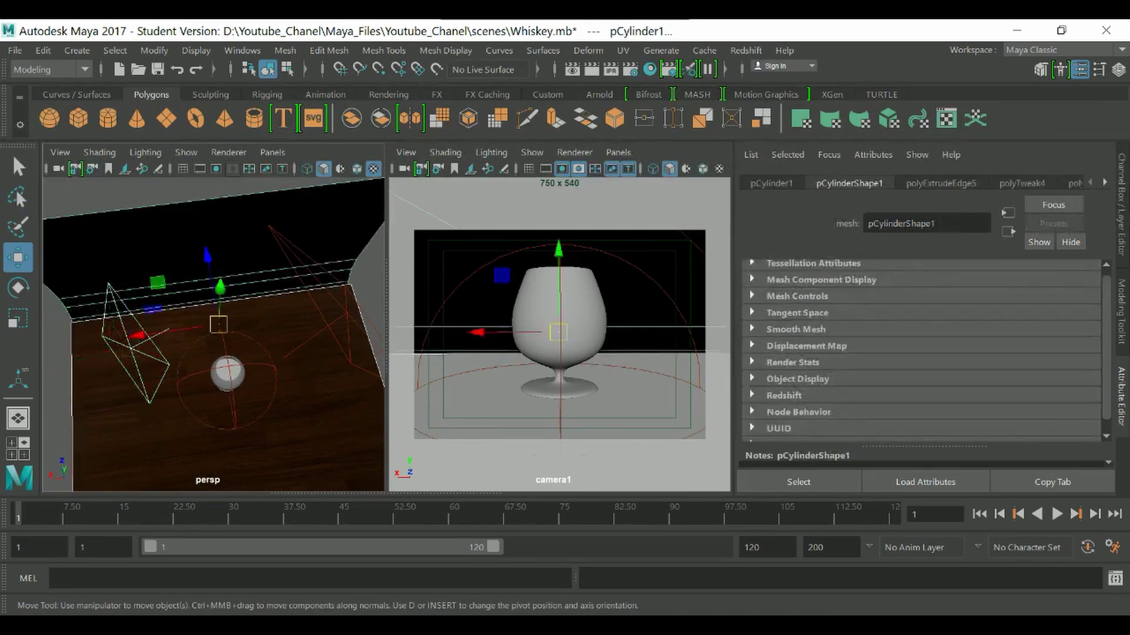
key("ctrl+z")
key("ctrl+z")
key("ctrl+z")
key("ctrl+z")
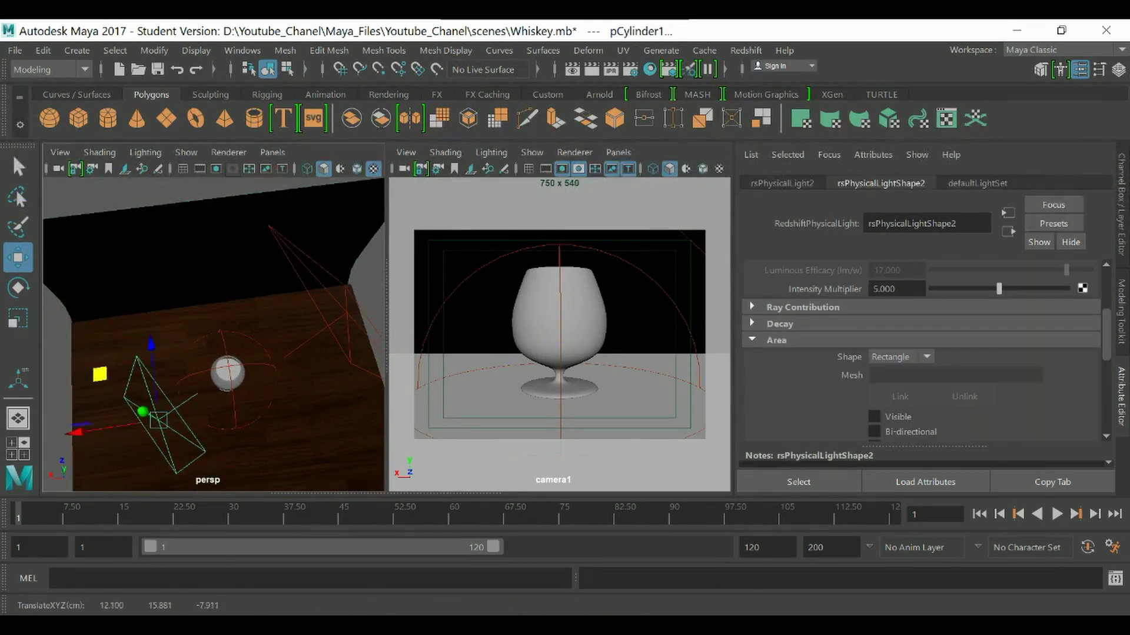
Step: Set the second light's intensity multiplier to 2, render the camera1 view, and minimize the render window
double_click(884, 289)
type("2")
key("Return")
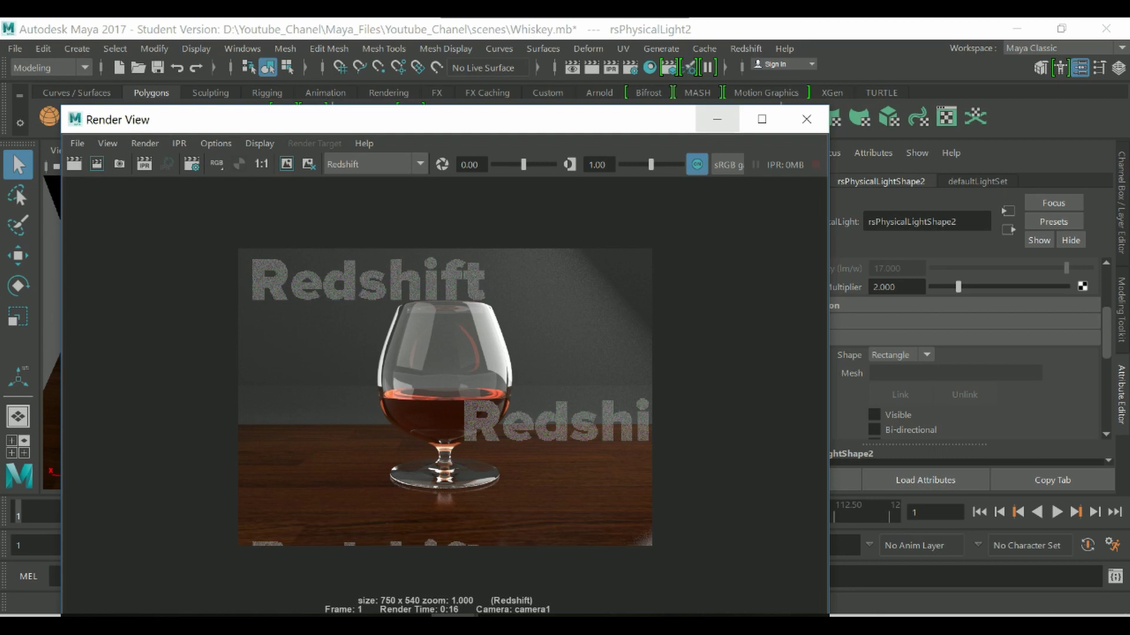
left_click(716, 119)
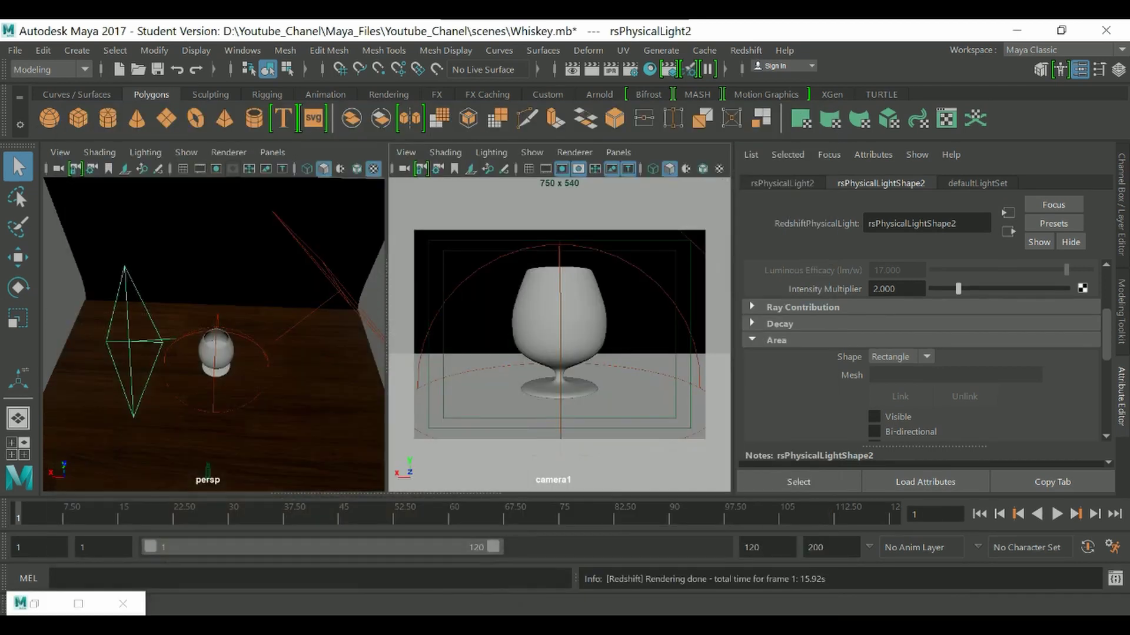